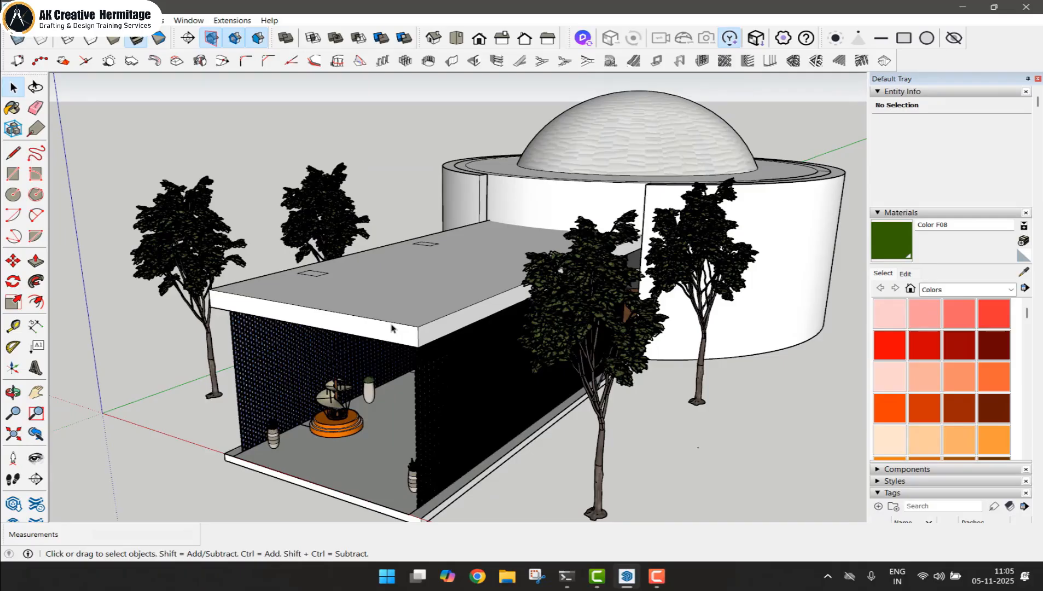
Examine the domed building's exterior and the interior of its entrance corridor from several angles
scroll(391, 327, "down", 3)
middle_click_drag(391, 327, 462, 306)
scroll(463, 305, "up", 3)
scroll(462, 305, "up", 5)
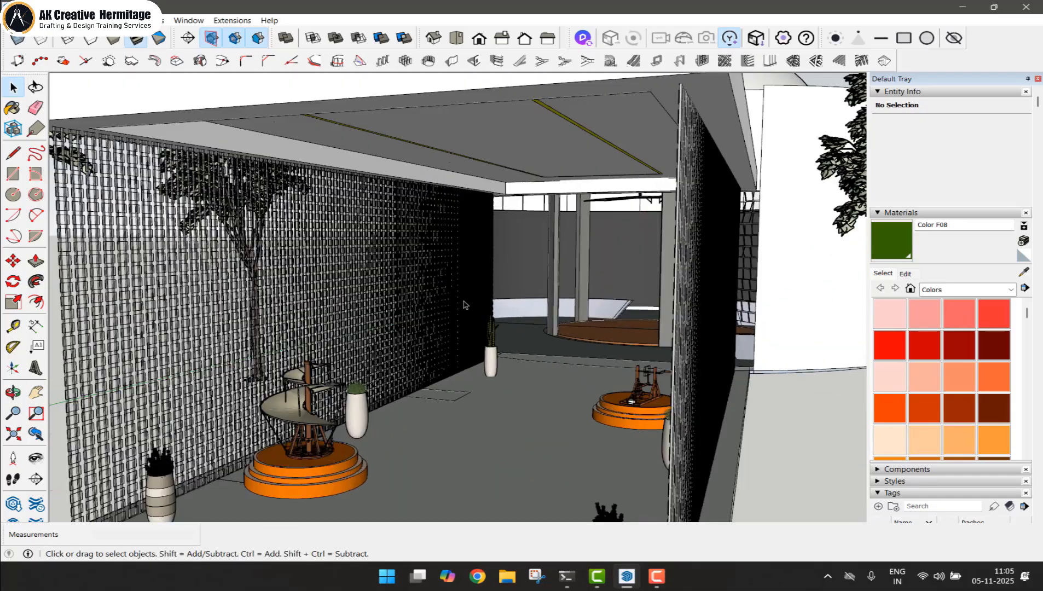
middle_click_drag(384, 377, 496, 357)
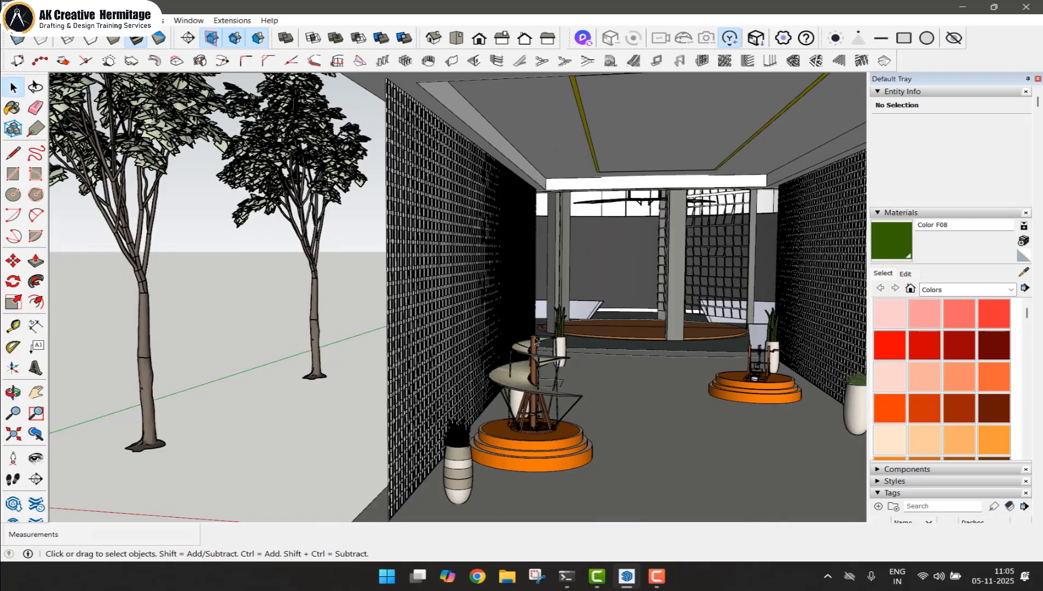
middle_click_drag(832, 354, 610, 346)
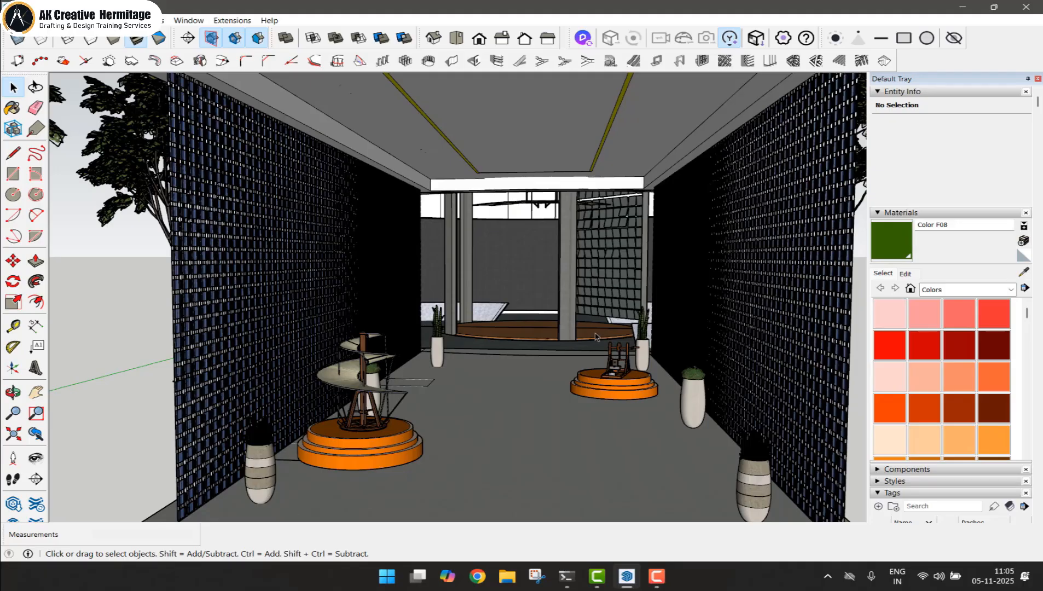
scroll(595, 336, "down", 5)
middle_click_drag(625, 321, 490, 352)
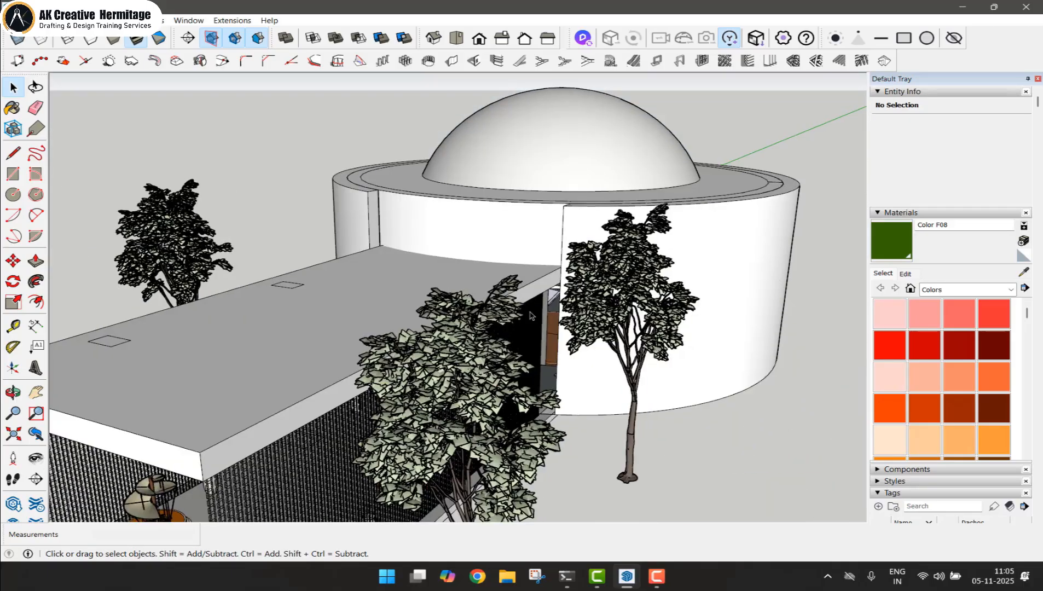
scroll(553, 305, "down", 3)
scroll(587, 285, "down", 2)
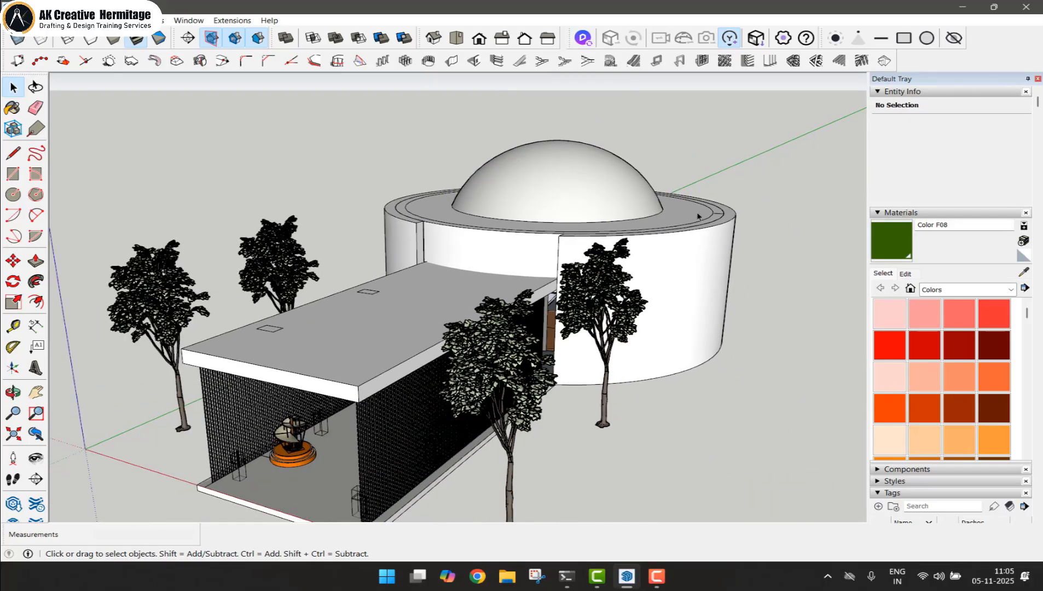
scroll(698, 216, "down", 2)
middle_click_drag(478, 388, 458, 343)
scroll(394, 330, "up", 3)
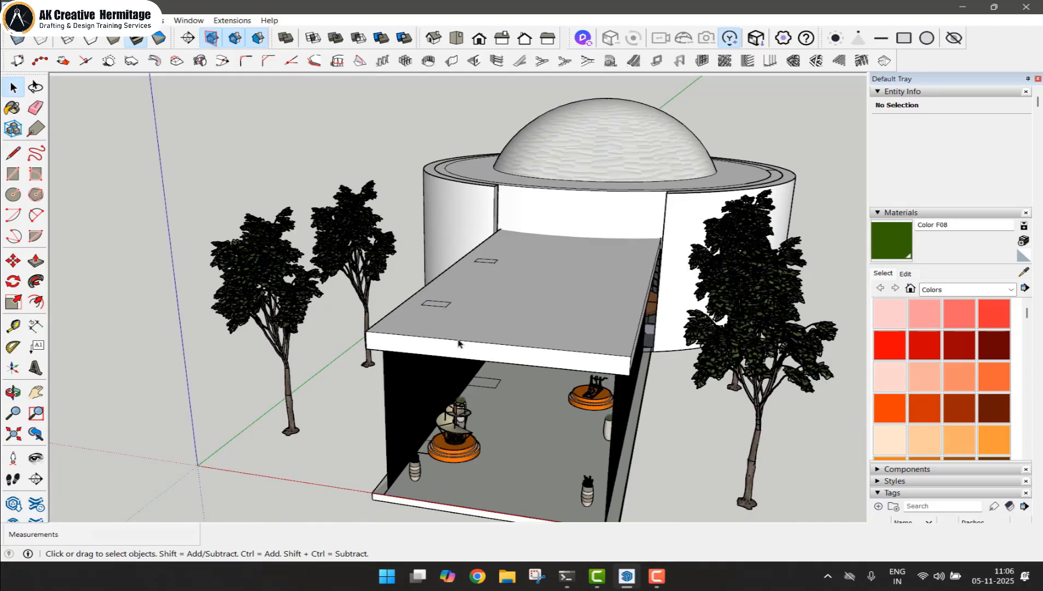
Hide the four trees standing around the building
scroll(485, 323, "down", 2)
middle_click_drag(485, 321, 418, 335)
left_click(534, 356)
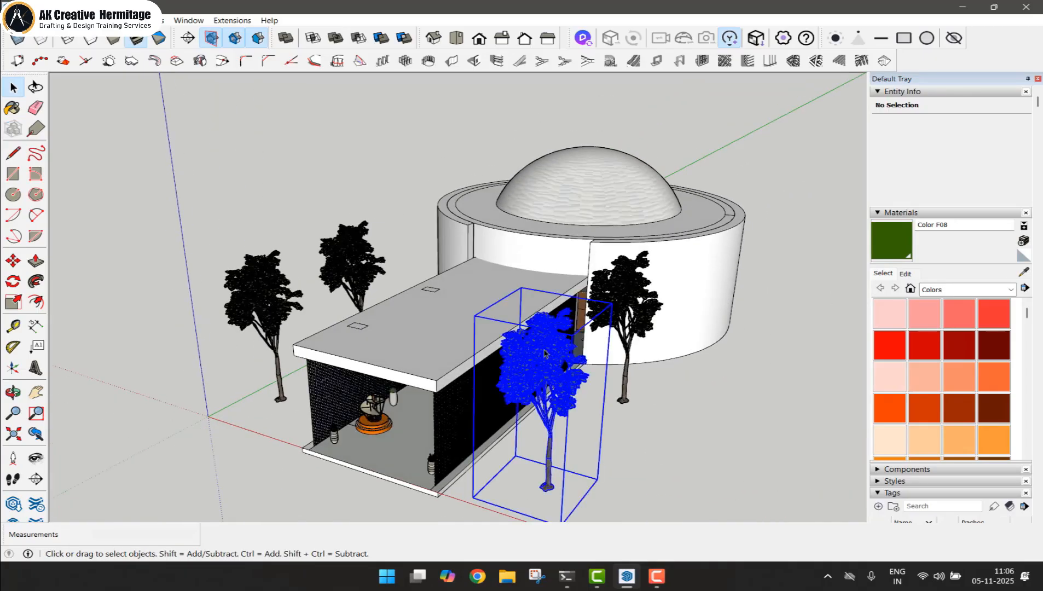
left_click(624, 300, "shift")
left_click(356, 258, "shift")
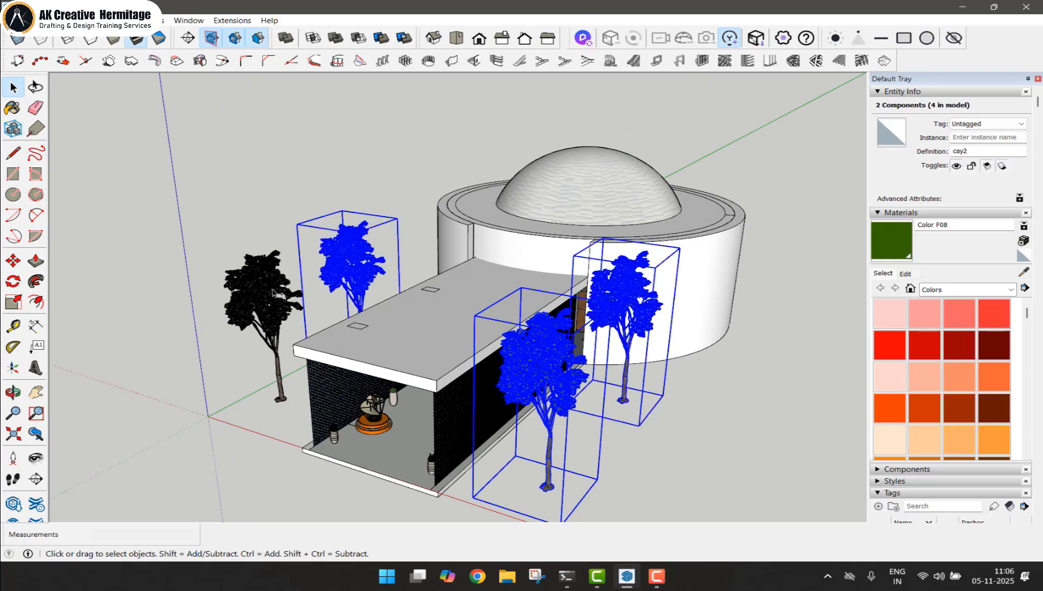
left_click(256, 298, "shift")
right_click(256, 298)
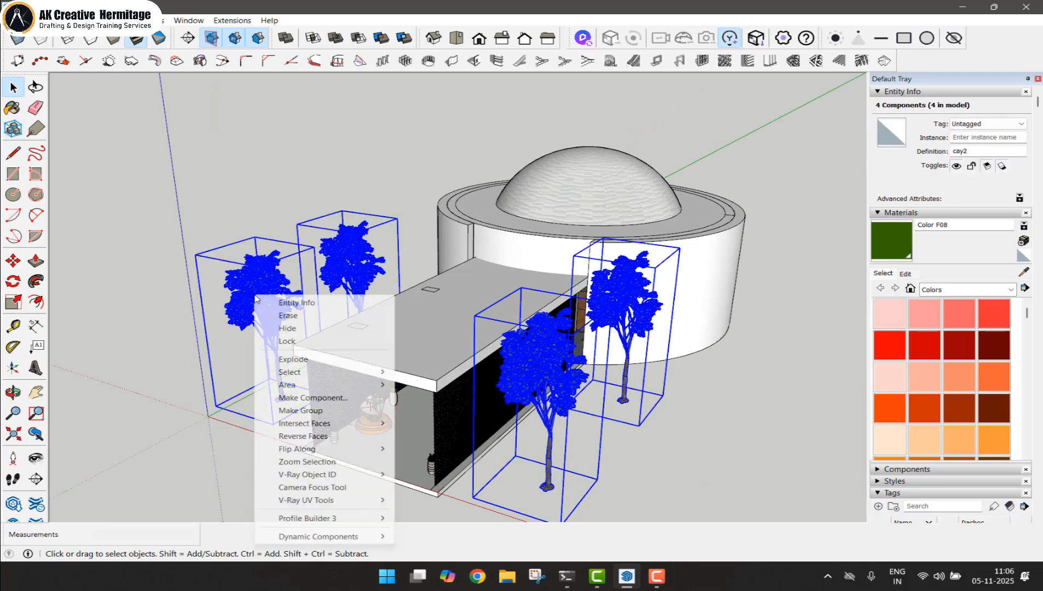
left_click(285, 328)
Hide the component containing the potted plants inside the entrance corridor
middle_click_drag(351, 383, 398, 393)
scroll(524, 390, "up", 5)
left_click(333, 390)
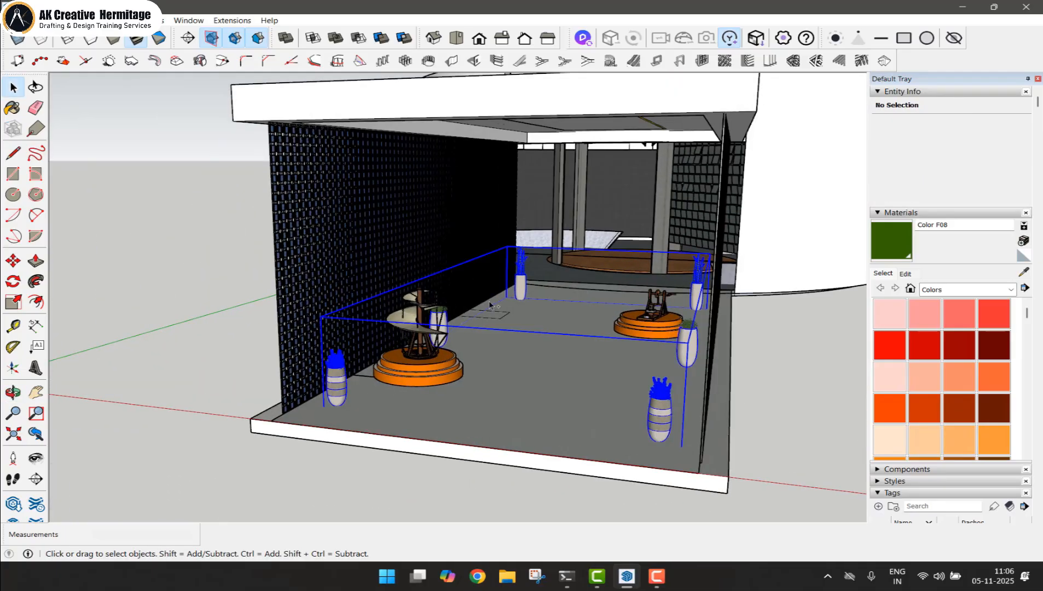
right_click(521, 286)
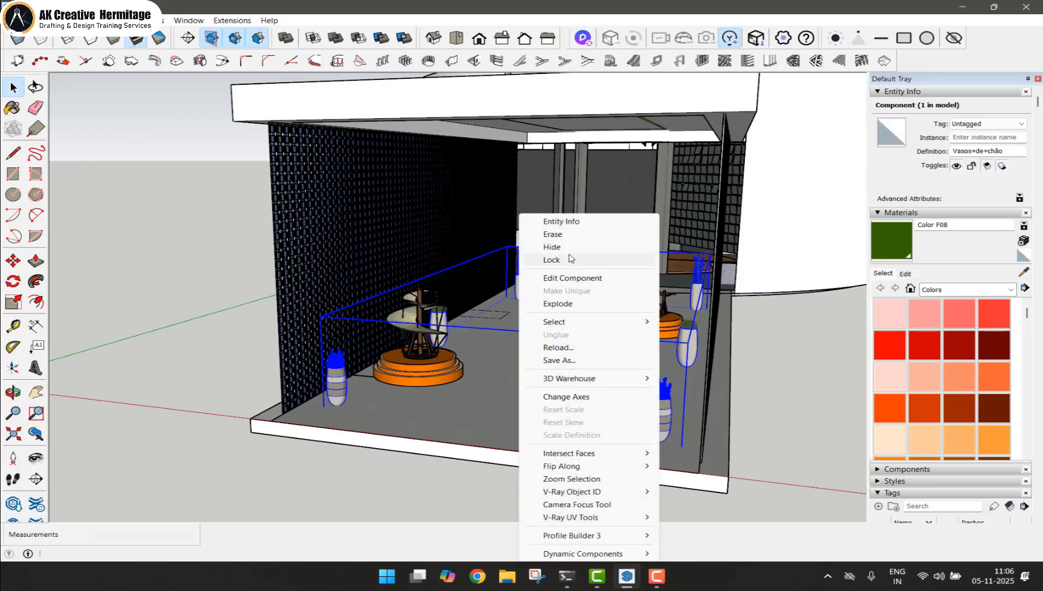
left_click(551, 247)
Examine the corridor and domed hall from outside without the trees and planters
middle_click_drag(518, 349, 527, 290)
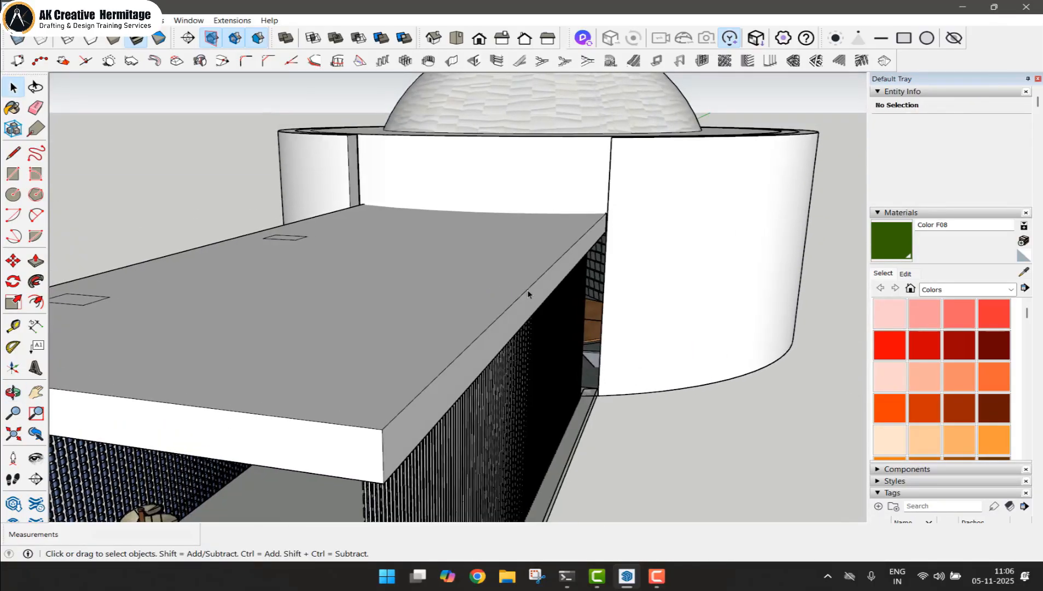
scroll(527, 290, "down", 2)
scroll(527, 290, "down", 5)
middle_click_drag(624, 277, 637, 259)
middle_click_drag(568, 305, 530, 375)
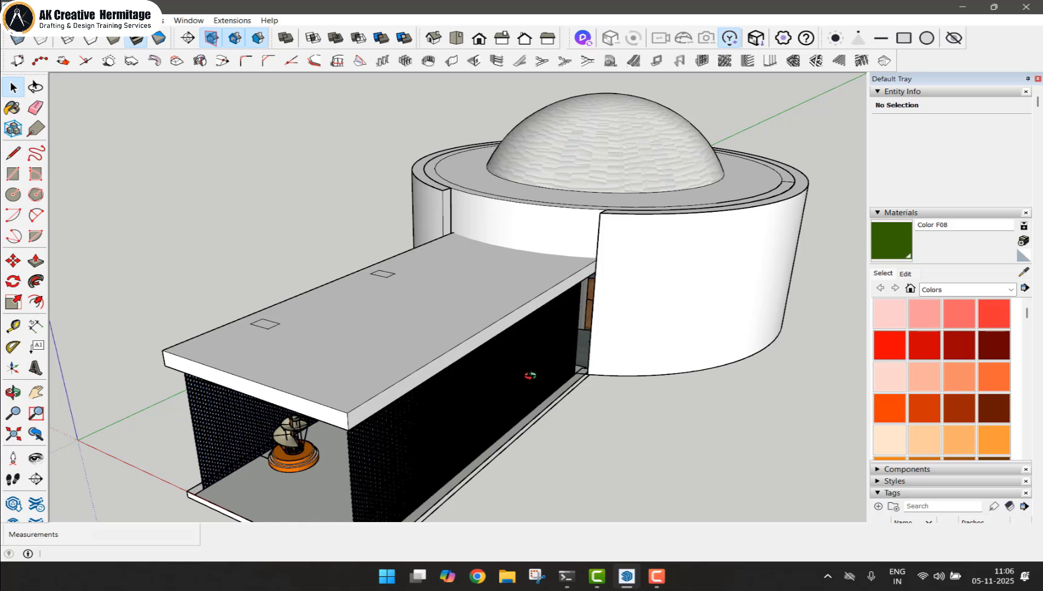
scroll(529, 376, "down", 2)
middle_click_drag(530, 376, 545, 308)
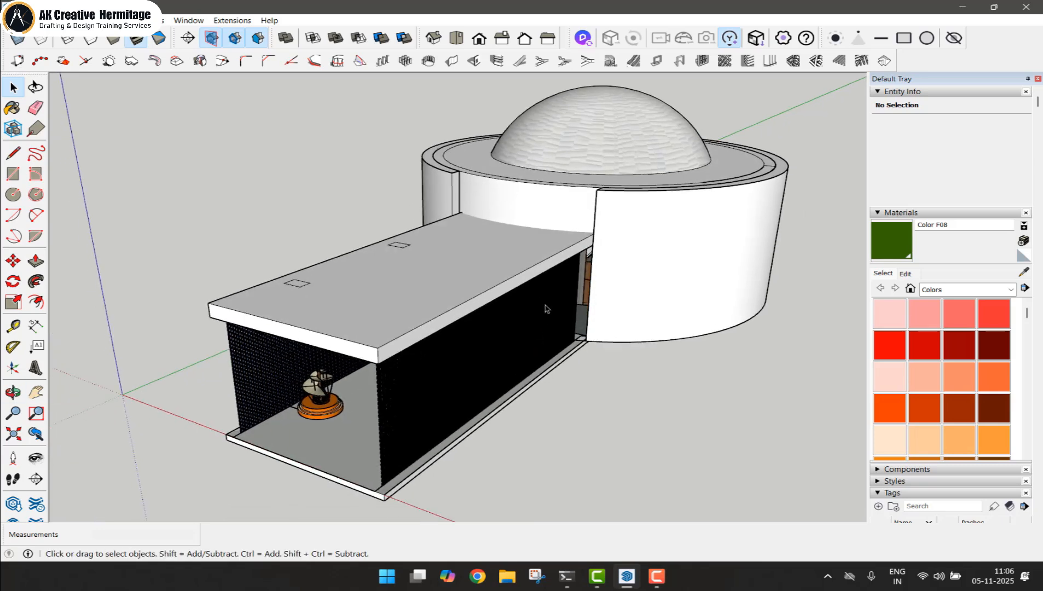
scroll(474, 441, "up", 1)
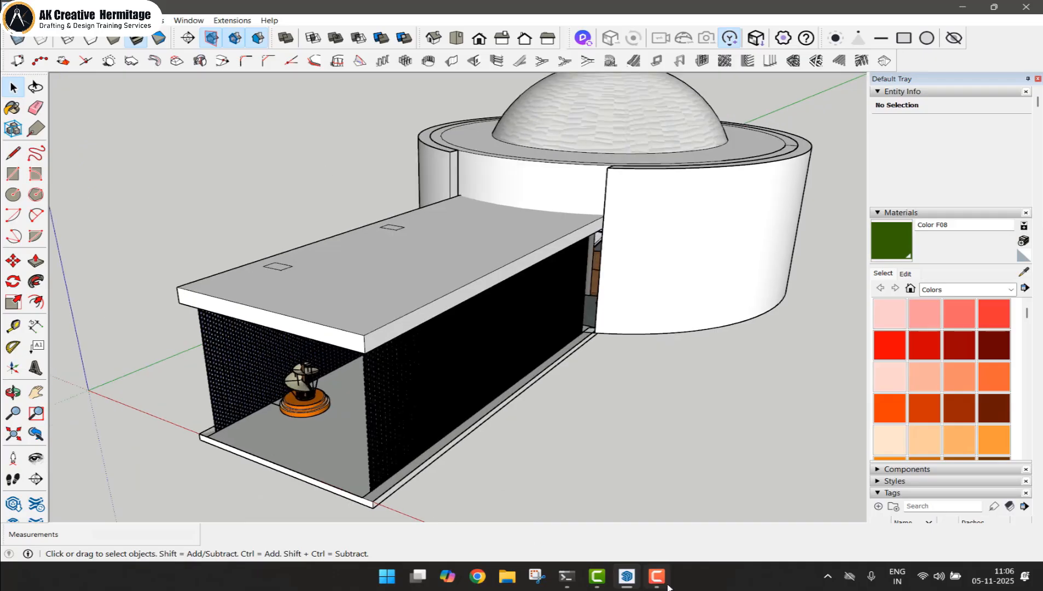
left_click(664, 581)
left_click(995, 528)
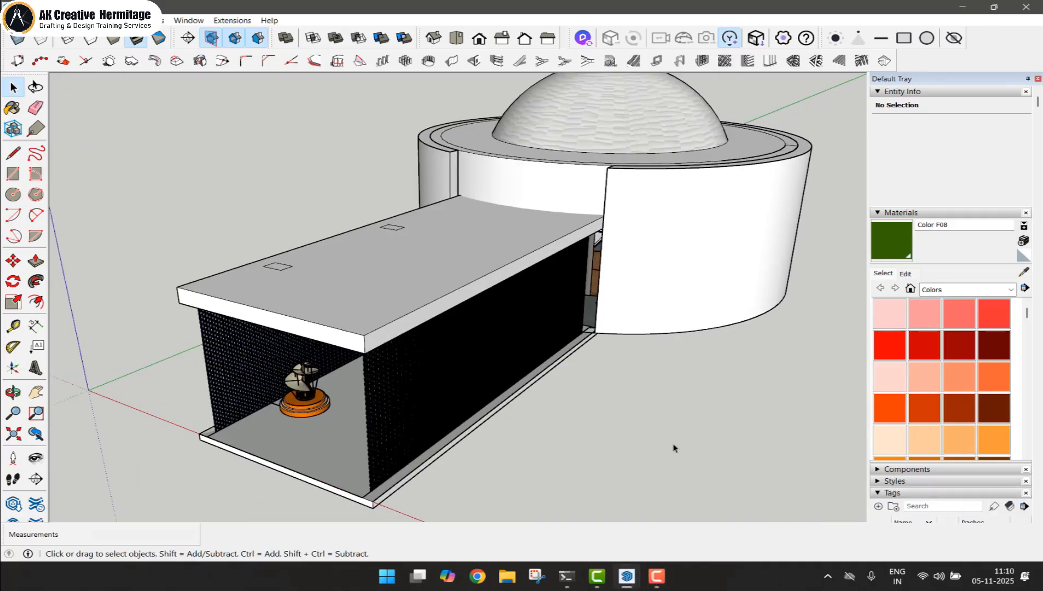
scroll(674, 448, "down", 2)
middle_click_drag(612, 466, 624, 414)
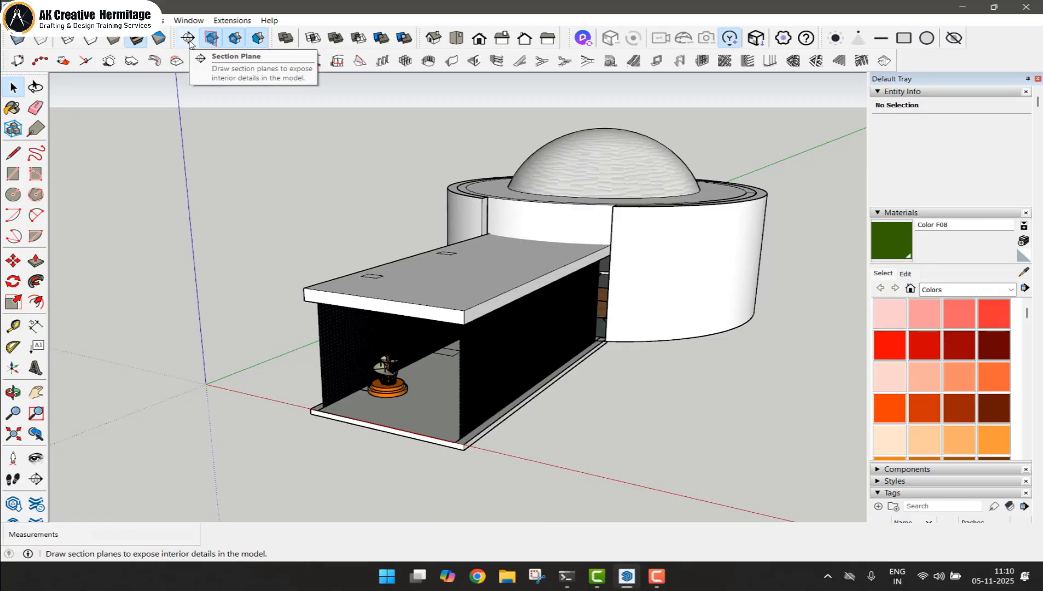
Turn the Section toolbar off and back on in the toolbar settings
left_click(60, 20)
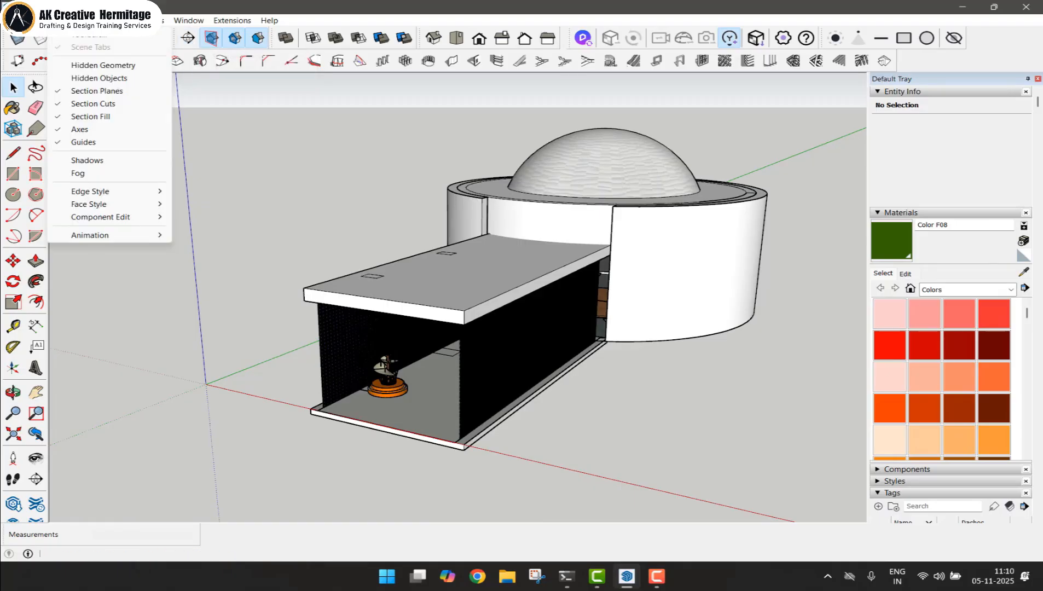
left_click(77, 37)
scroll(459, 308, "down", 5)
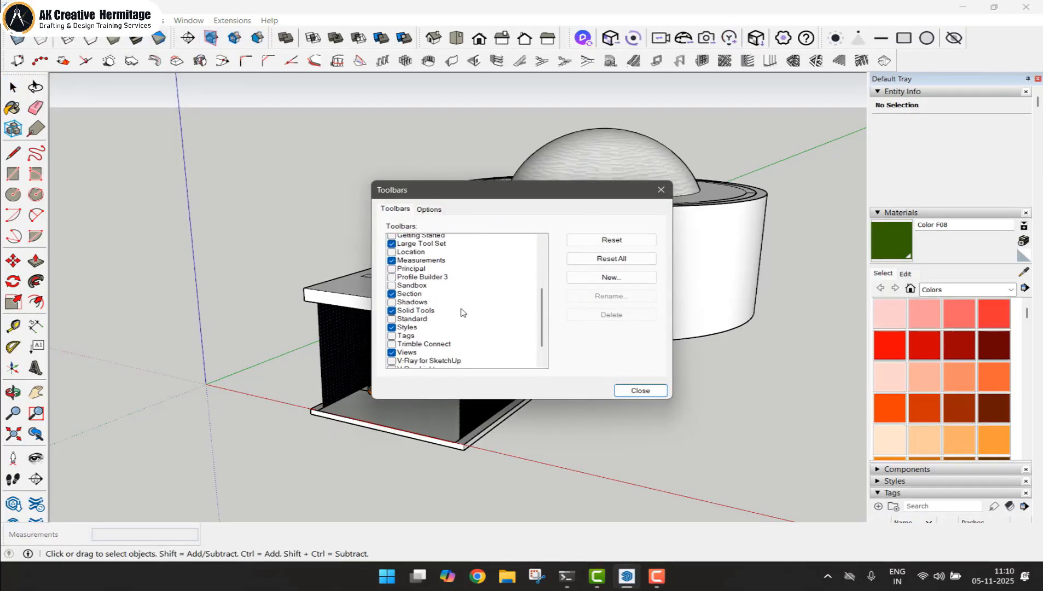
left_click(392, 265)
left_click(392, 265)
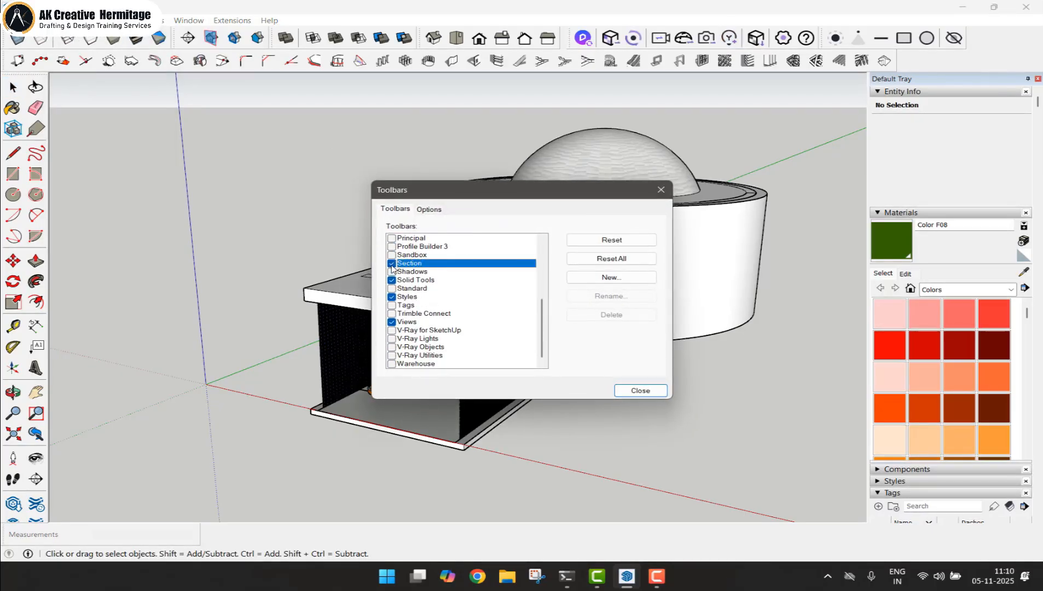
left_click(392, 263)
left_click(392, 264)
left_click(639, 390)
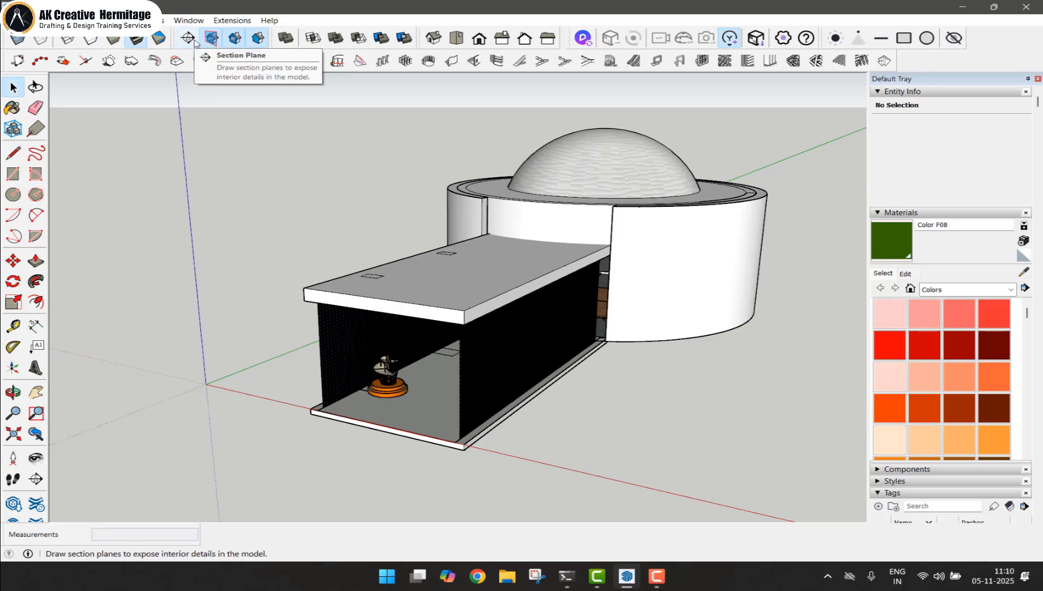
Place a section plane on the corridor's long outer side wall and name it RIGHT
middle_click_drag(345, 223, 300, 217)
left_click(191, 41)
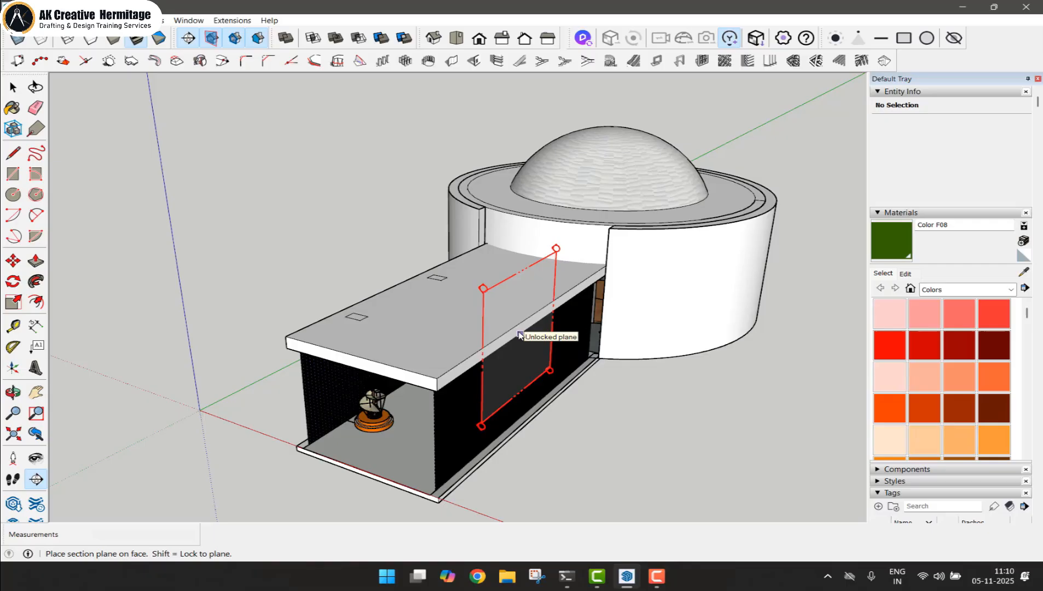
left_click(520, 335)
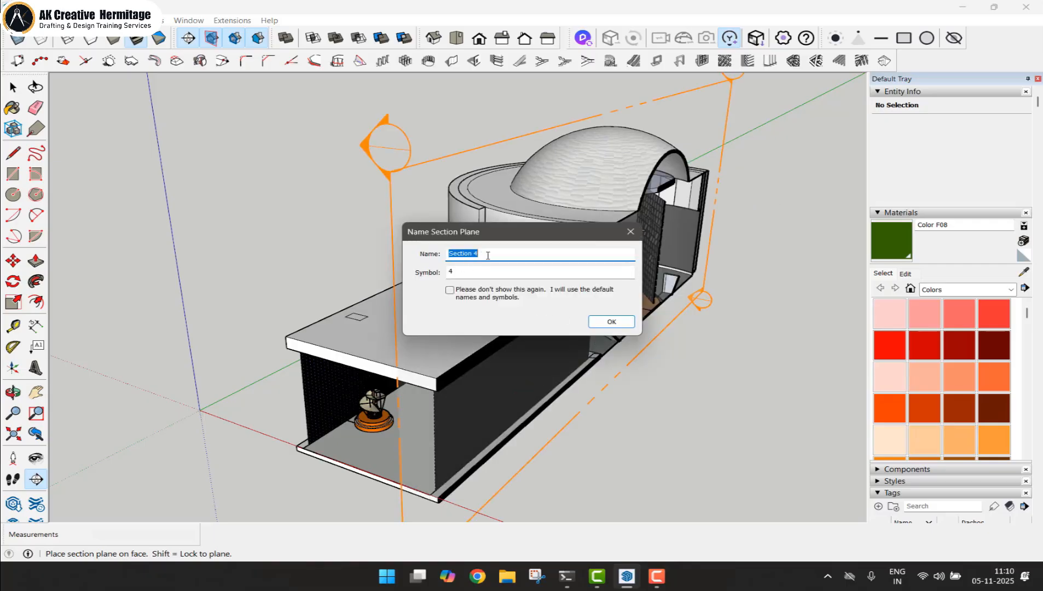
type("RIGHT")
left_click(610, 323)
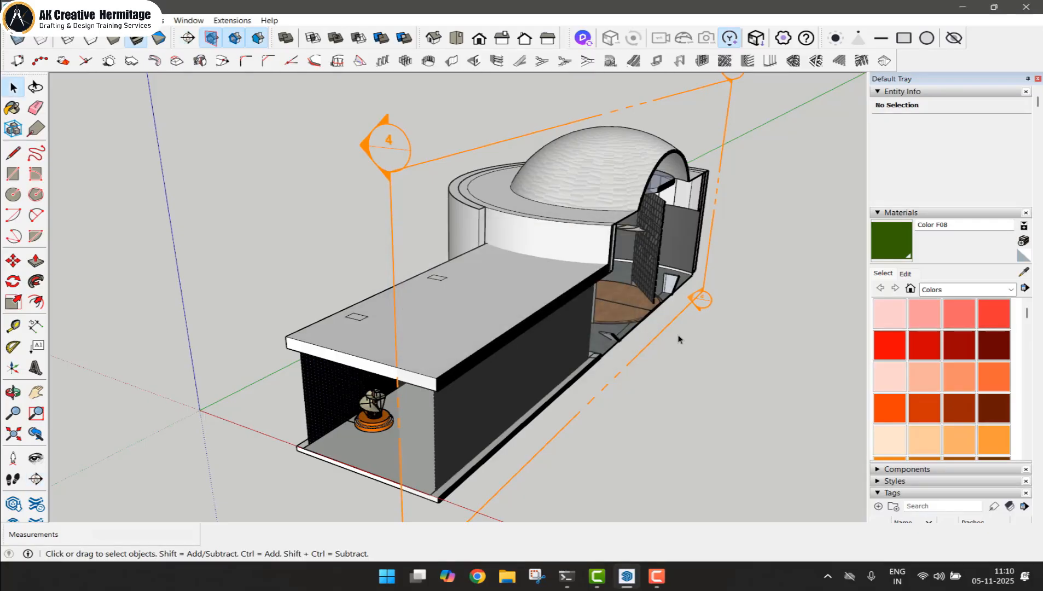
Move the RIGHT section plane about 2470 mm inward along the red axis so it cuts through the corridor and domed hall
scroll(792, 319, "down", 3)
scroll(731, 304, "up", 2)
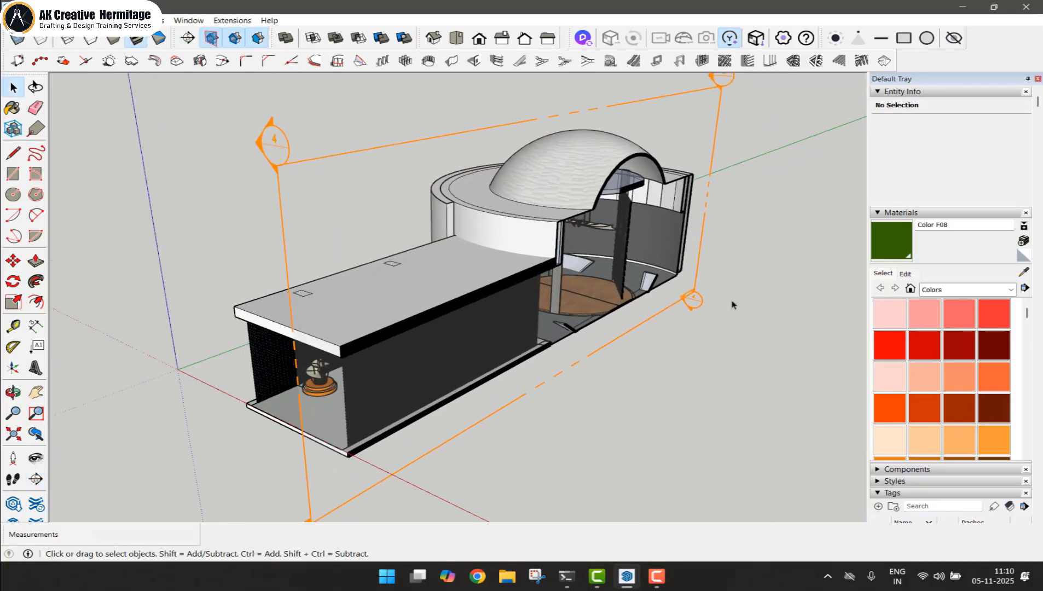
left_click(697, 298)
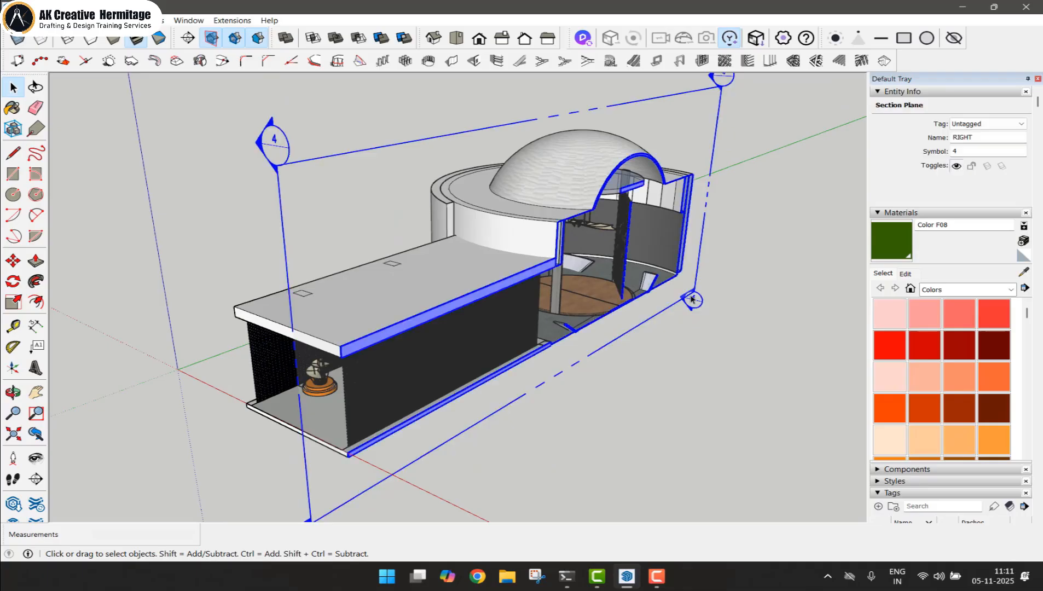
key("m")
left_click(691, 298)
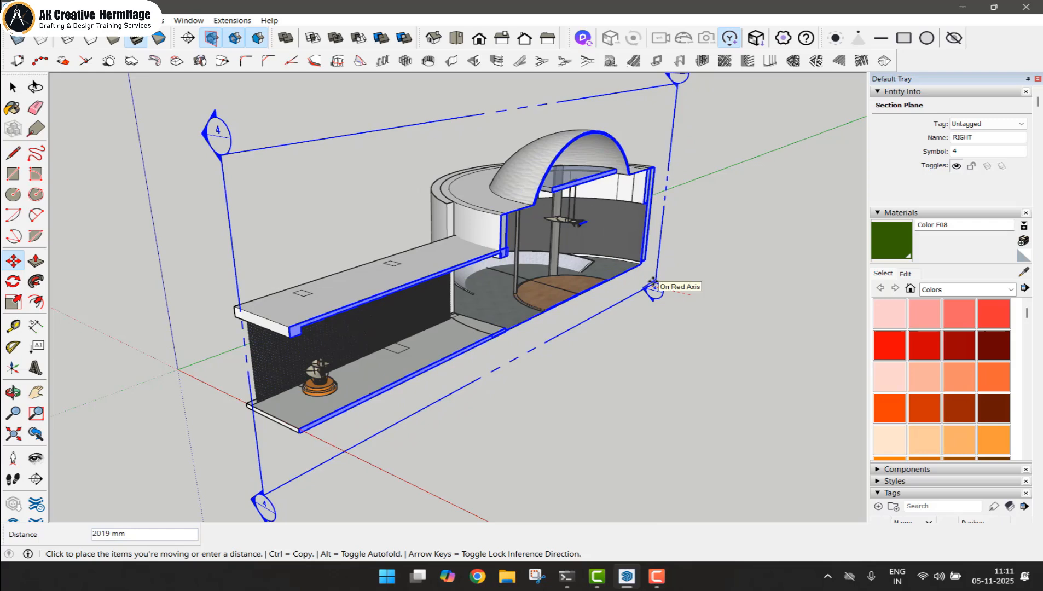
left_click(649, 281)
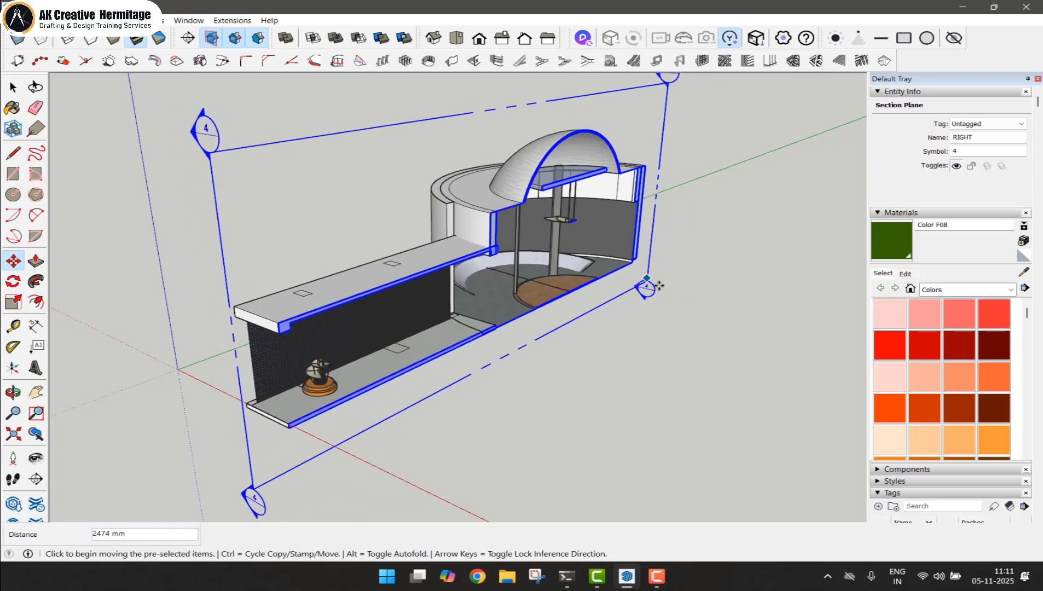
key("space")
left_click(737, 299)
Show the sectioned building in the standard Right view
middle_click_drag(737, 299, 457, 191)
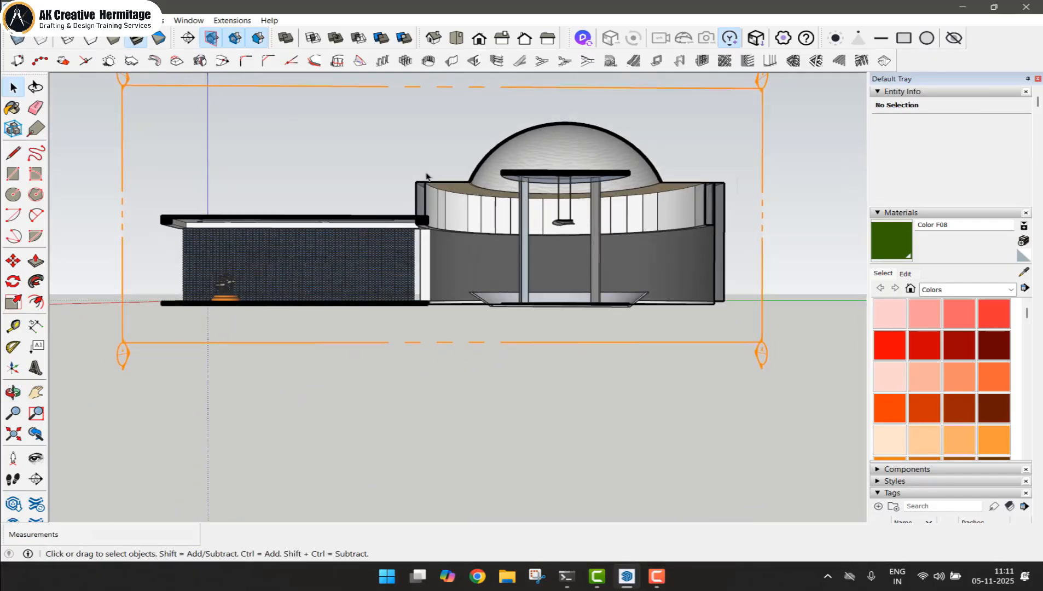
left_click(479, 37)
left_click(502, 38)
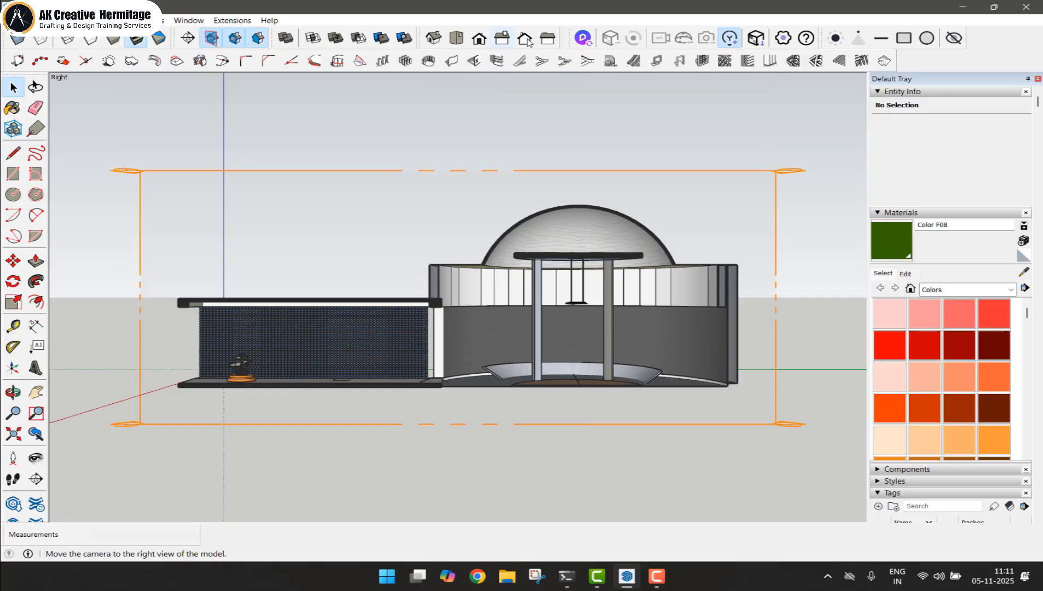
left_click(525, 37)
left_click(502, 38)
left_click(524, 37)
left_click(502, 40)
Switch the camera to parallel projection and frame the whole section
left_click(93, 21)
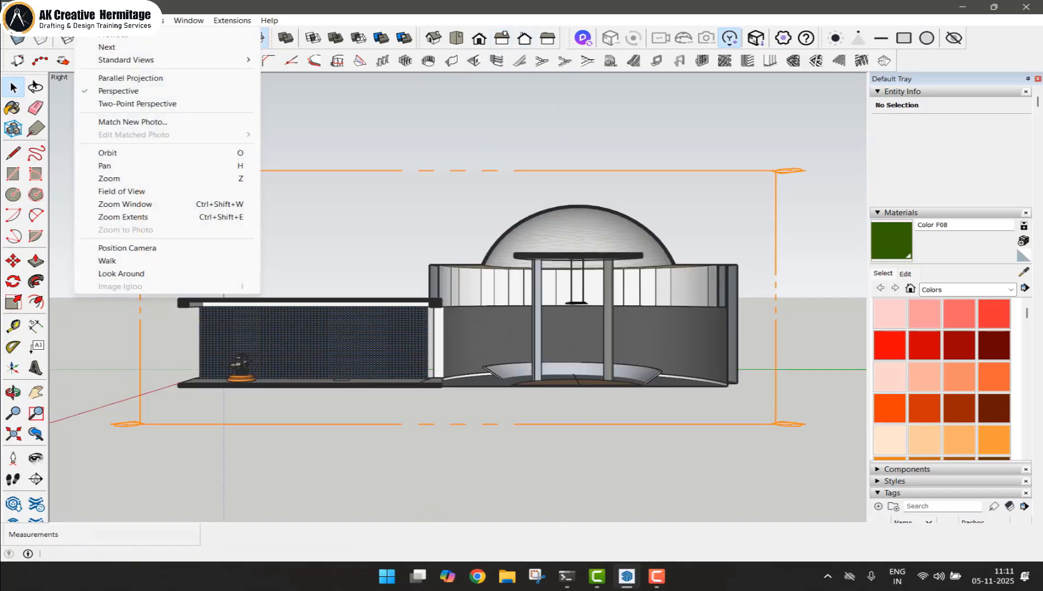
left_click(130, 79)
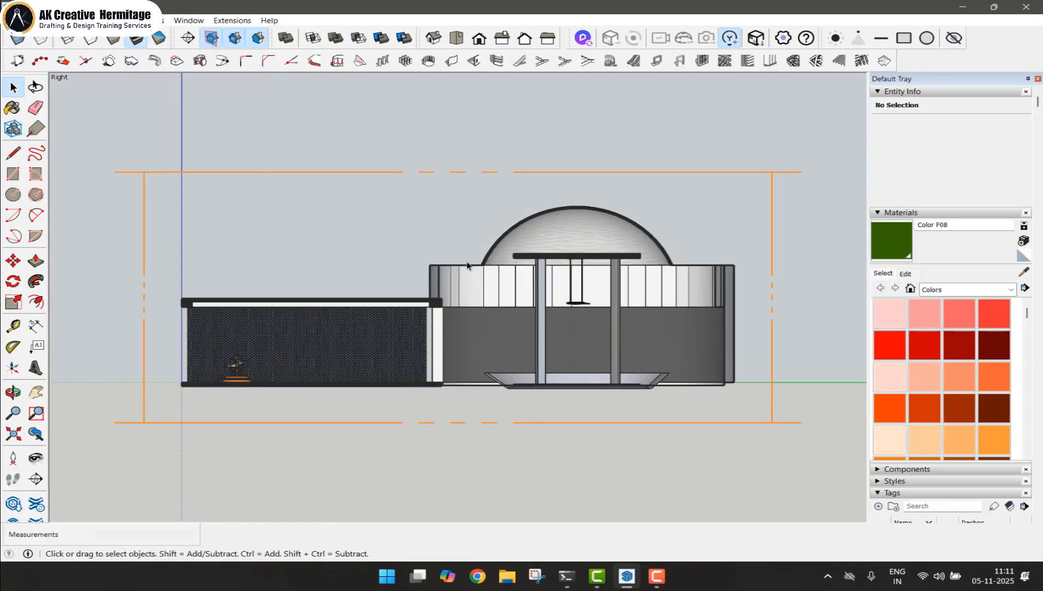
scroll(330, 320, "up", 1)
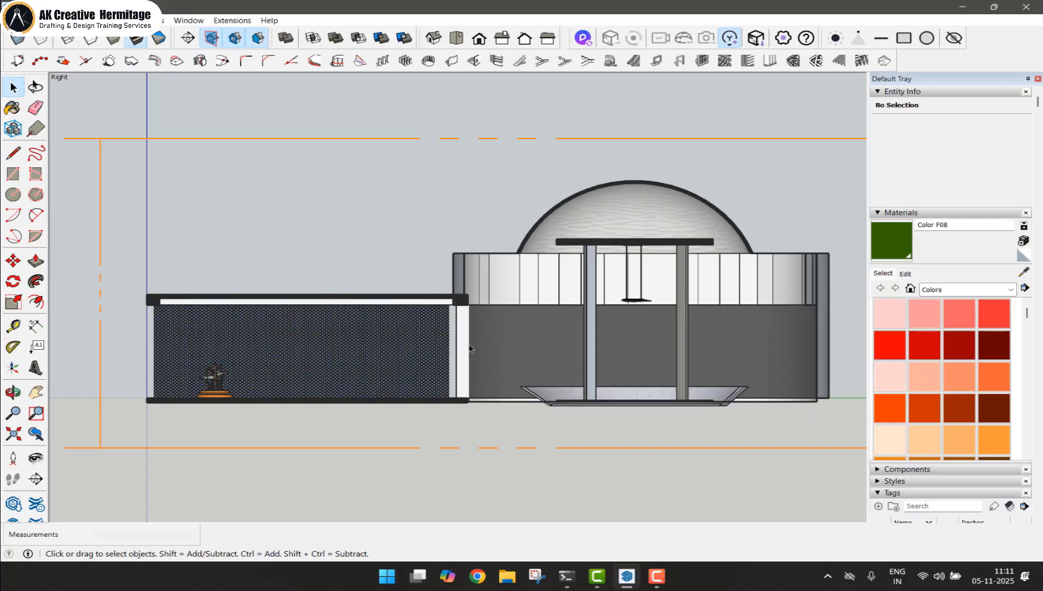
scroll(402, 287, "down", 1)
left_click(12, 20)
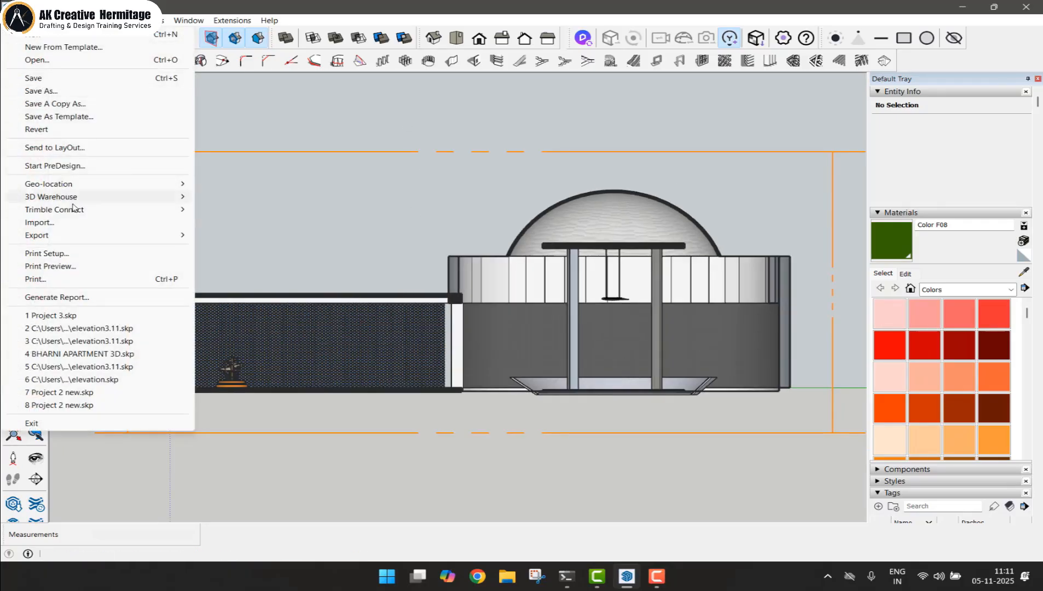
mouse_move(86, 237)
left_click(657, 578)
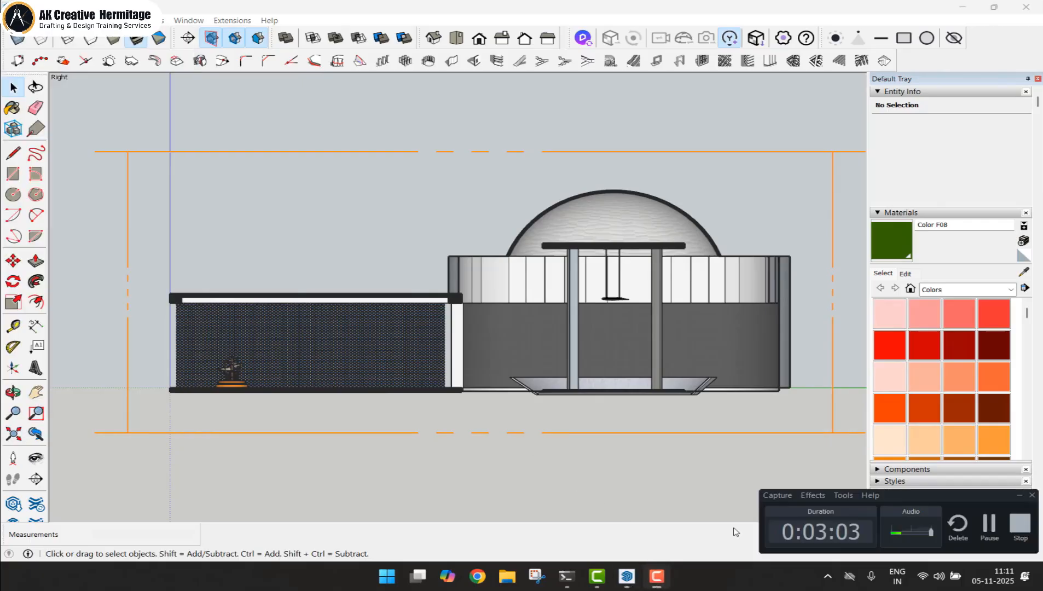
left_click(990, 525)
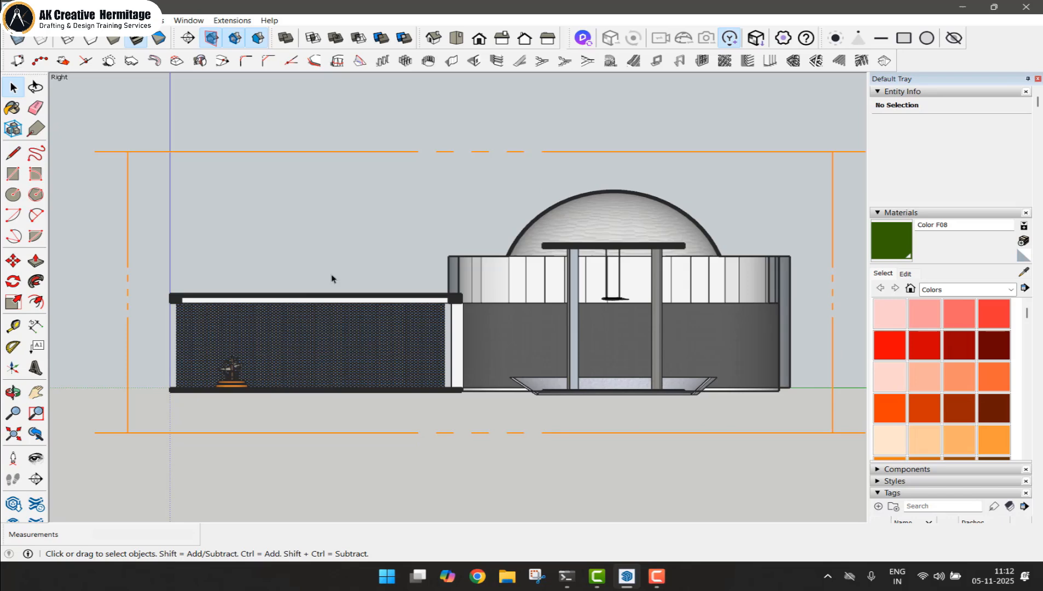
Start a 2D graphic export of the right-side section and browse to the project's NEW 3 NOV folder
left_click(11, 21)
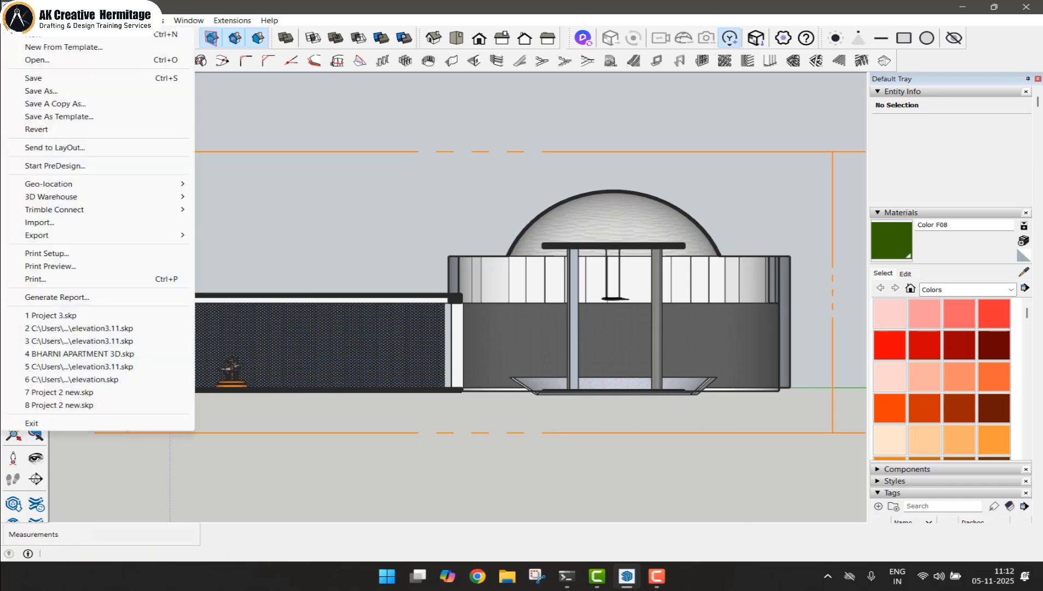
mouse_move(77, 241)
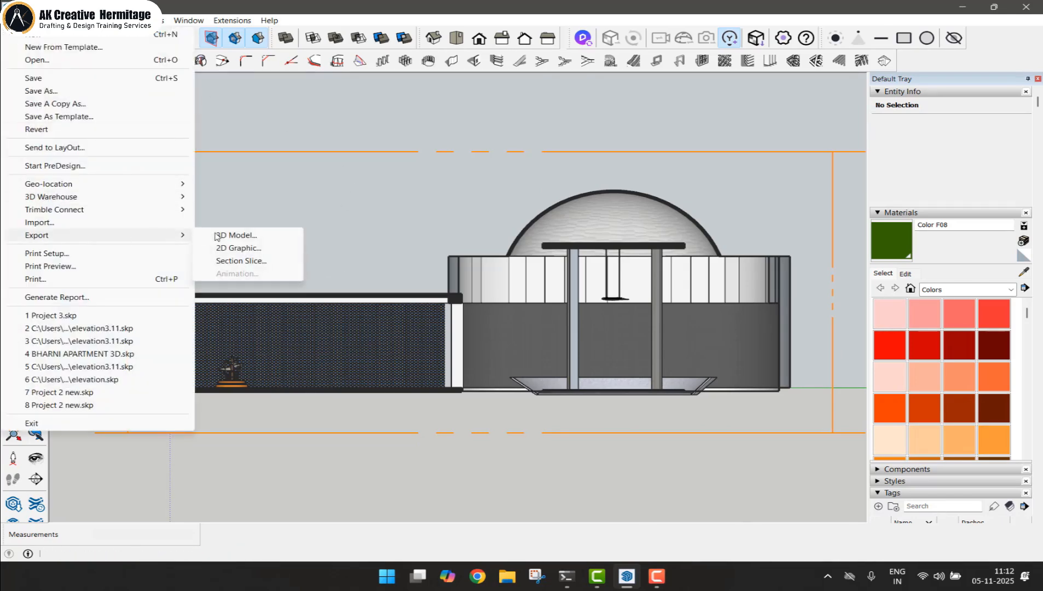
left_click(244, 248)
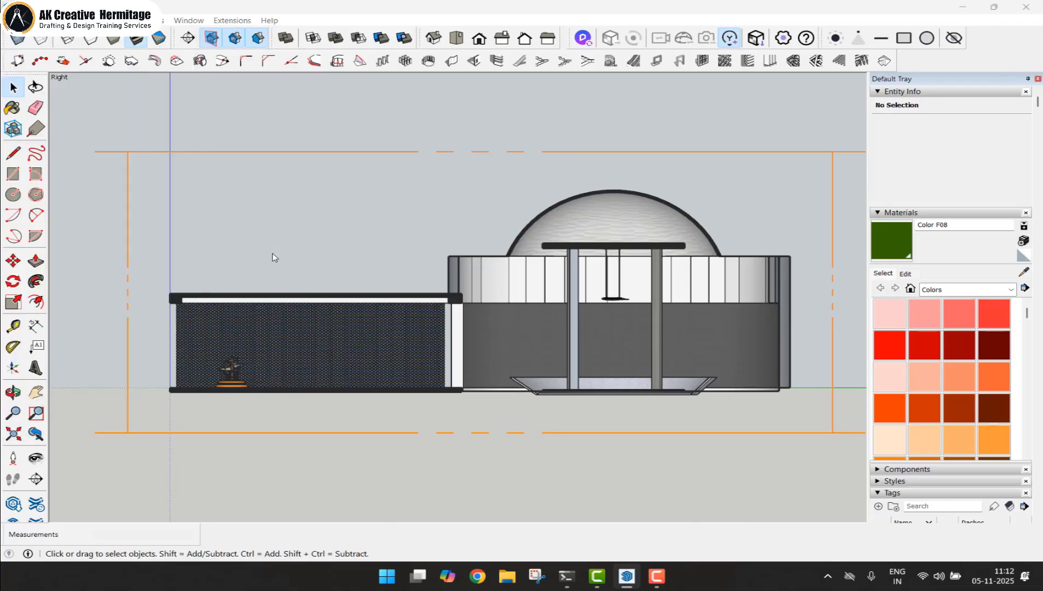
left_click(364, 234)
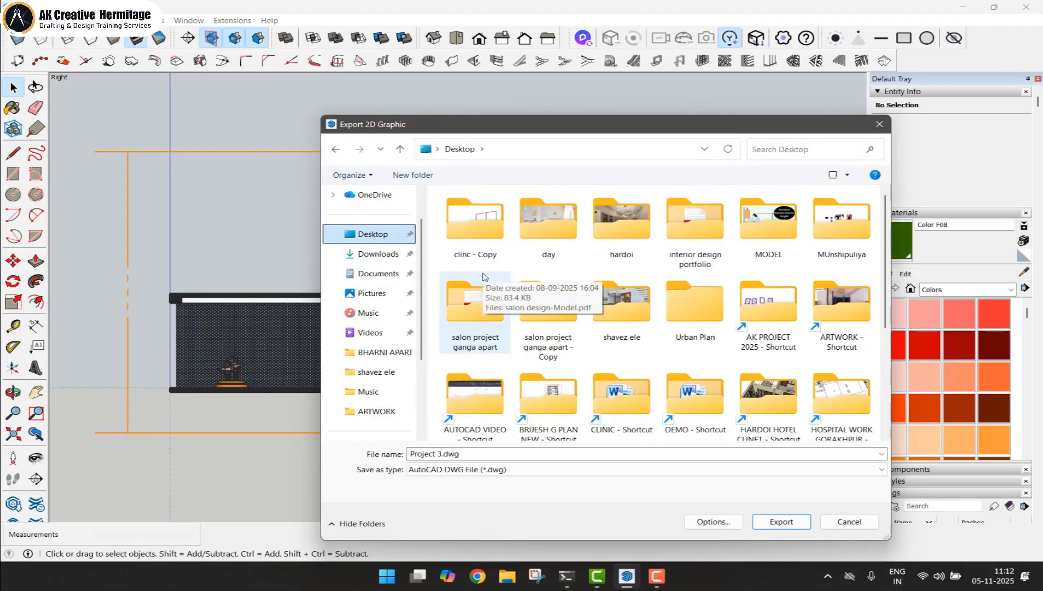
scroll(656, 344, "down", 3)
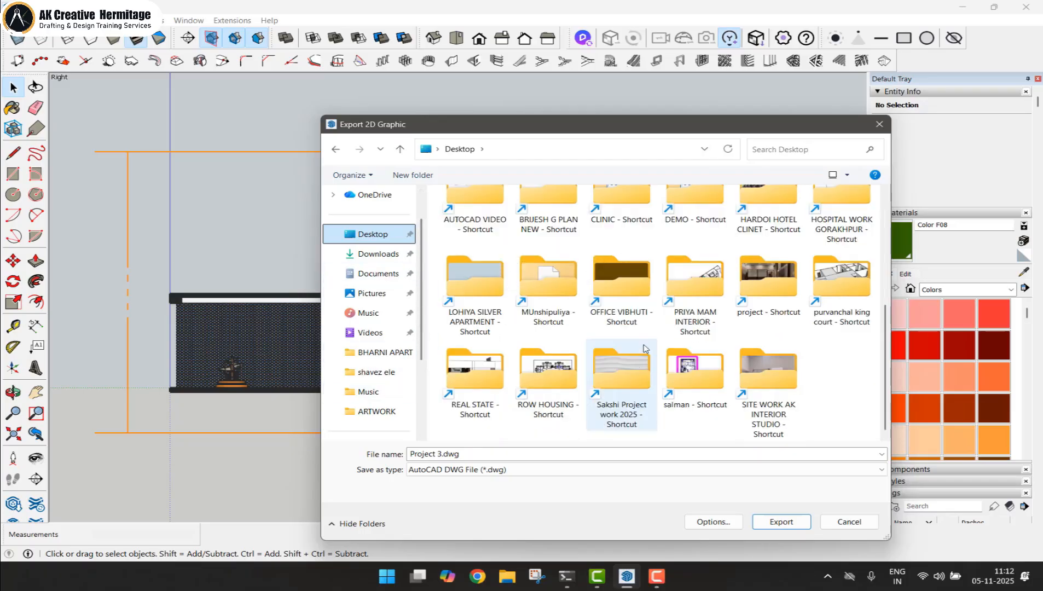
double_click(642, 388)
double_click(475, 219)
Create a new folder named dETAILING inside NEW 3 NOV and open it as the export location
right_click(494, 302)
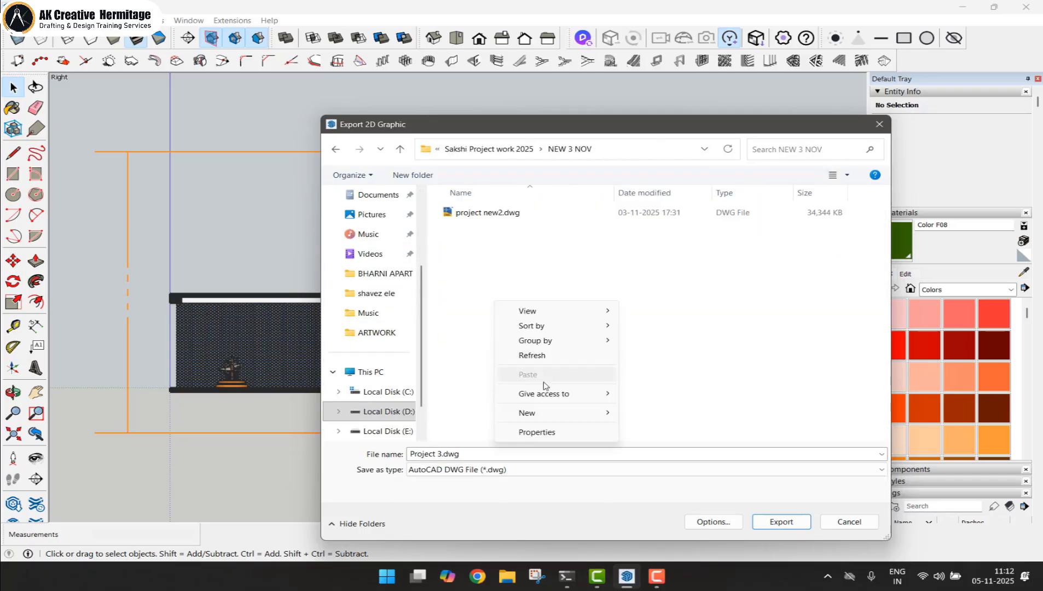
mouse_move(541, 413)
left_click(650, 245)
type("dETAILING")
key("Return")
key("Return")
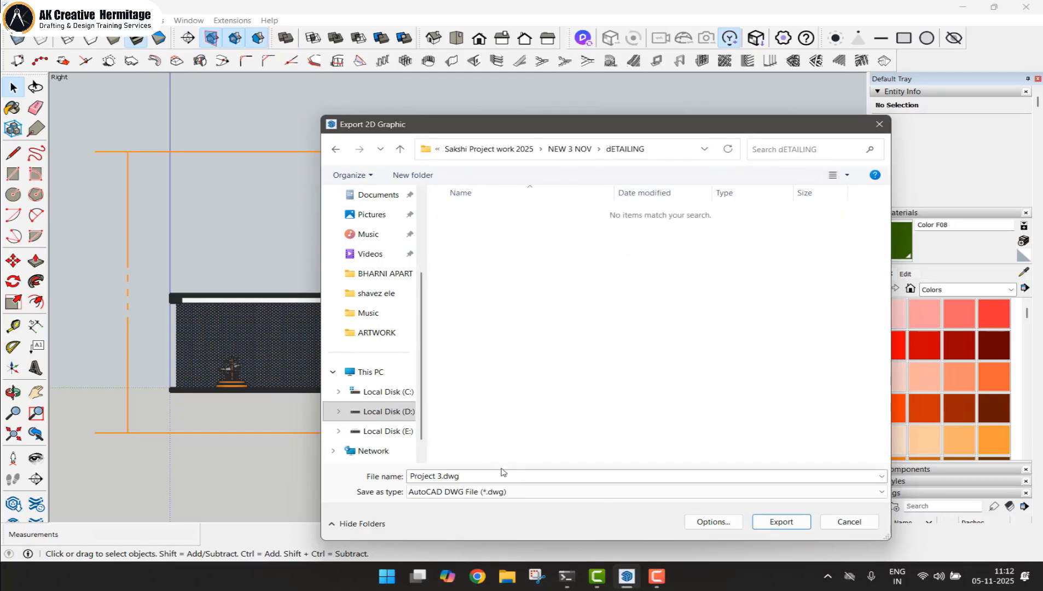
Name the file RIIGHT SIDE ELEVA and export the section view as an AutoCAD DWG
left_click(490, 480)
type("RIIGHT SIDE ELEVA")
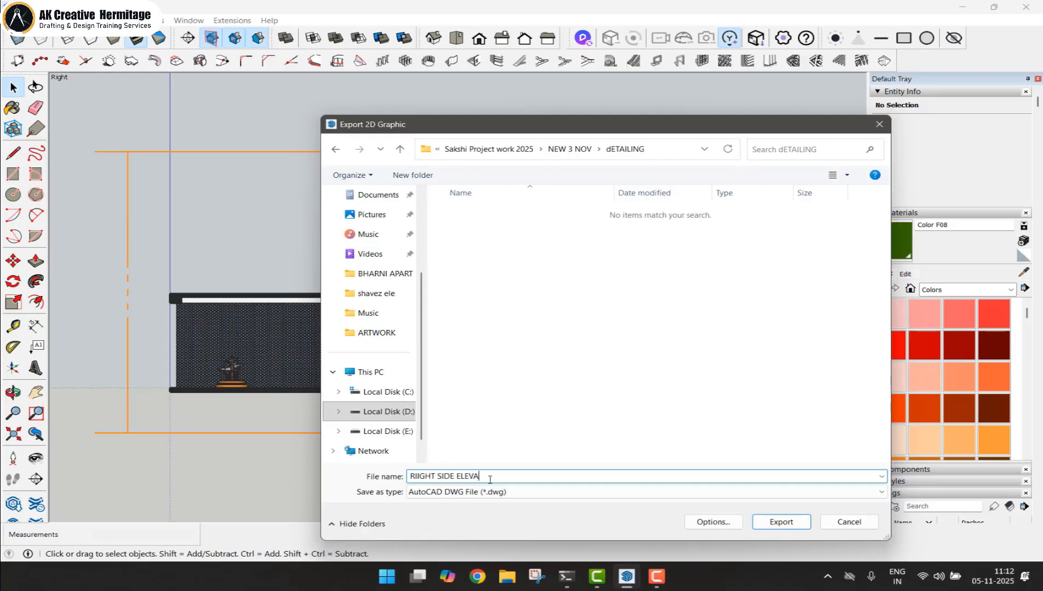
key("Escape")
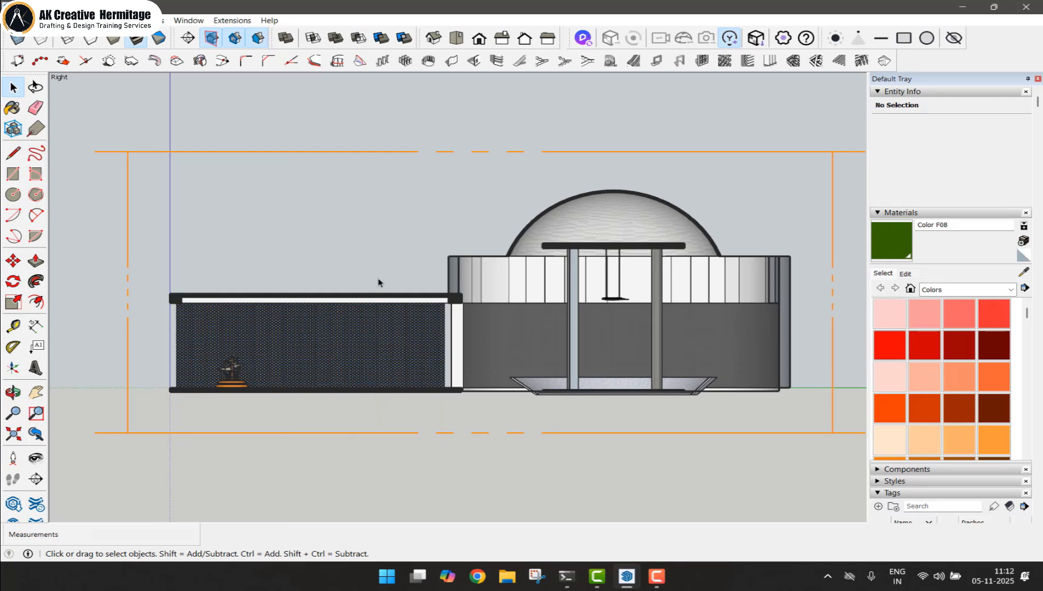
Delete the RIGHT section plane from the model
middle_click_drag(378, 283, 648, 395)
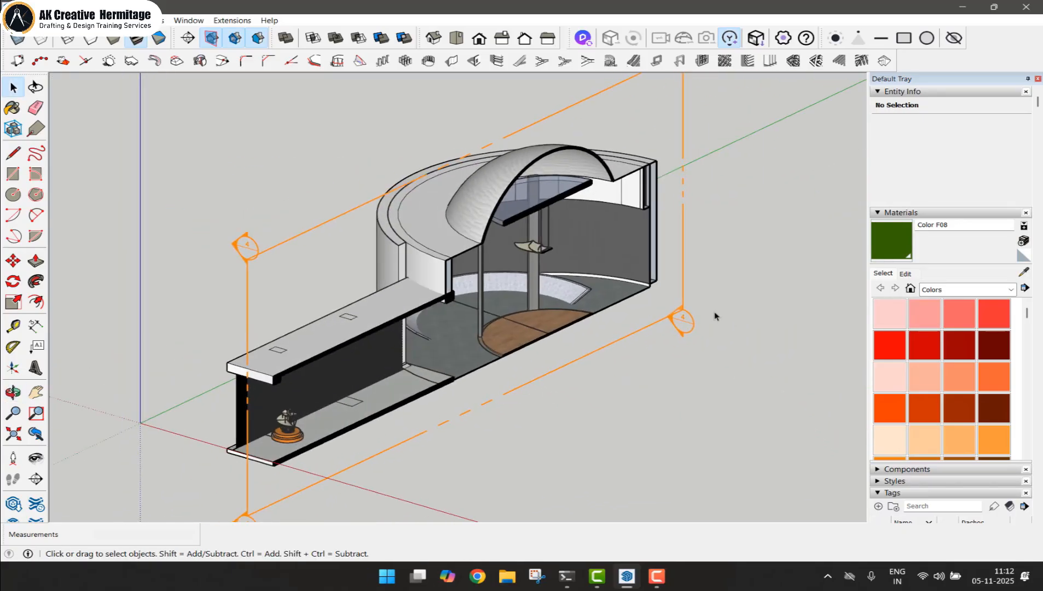
left_click(664, 332)
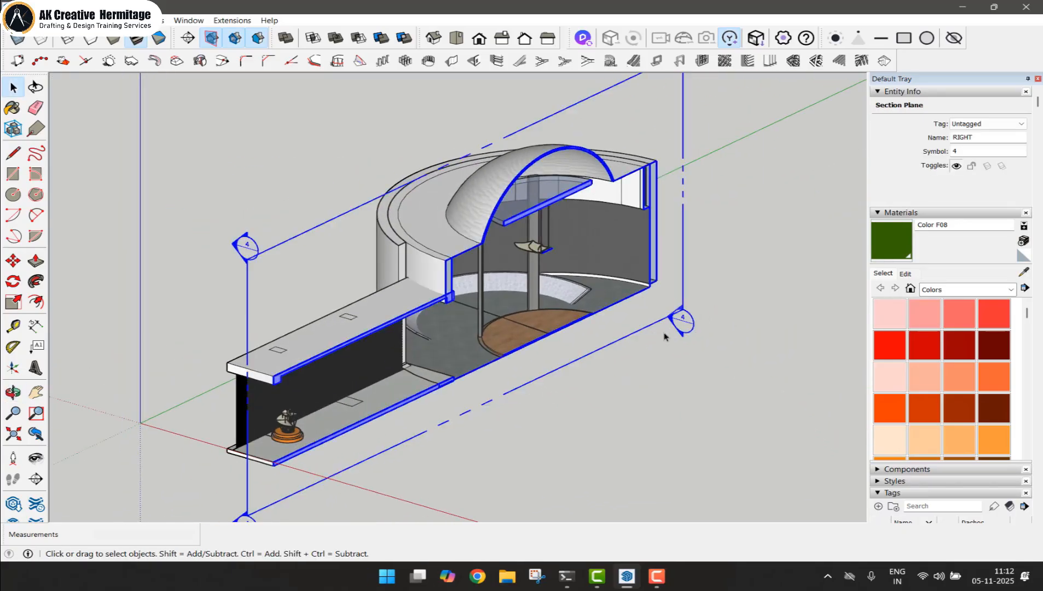
key("Delete")
Show the whole uncut building in the standard Top view
middle_click_drag(678, 335, 713, 357)
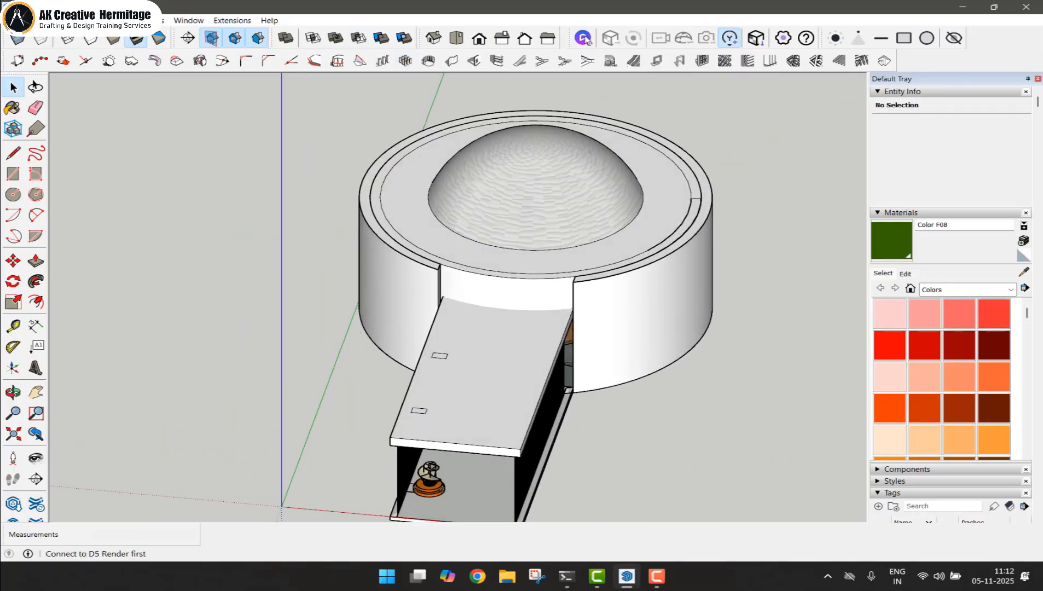
left_click(485, 38)
left_click(492, 40)
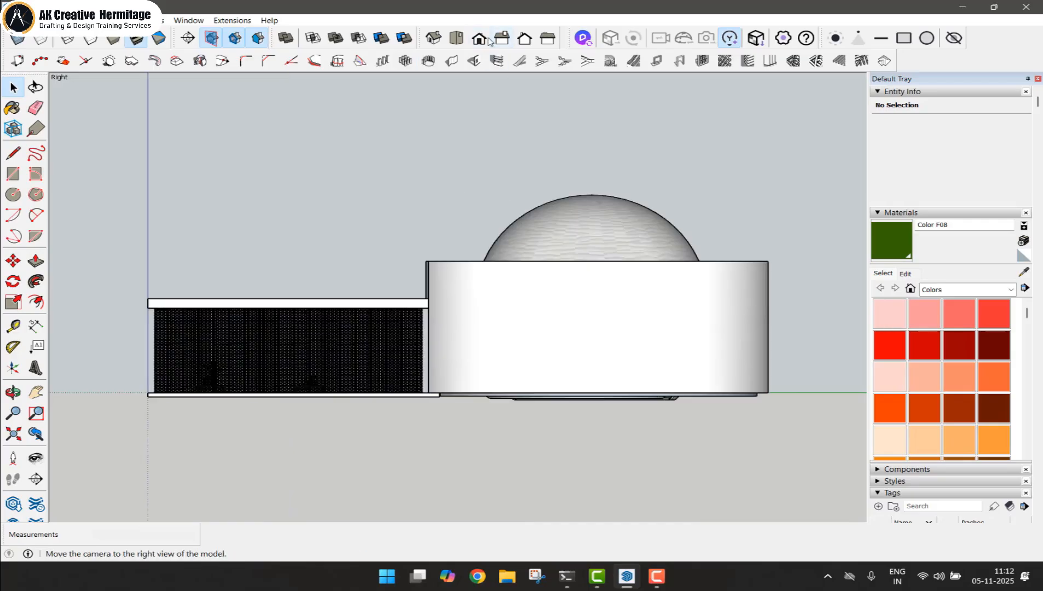
left_click(442, 42)
left_click(456, 39)
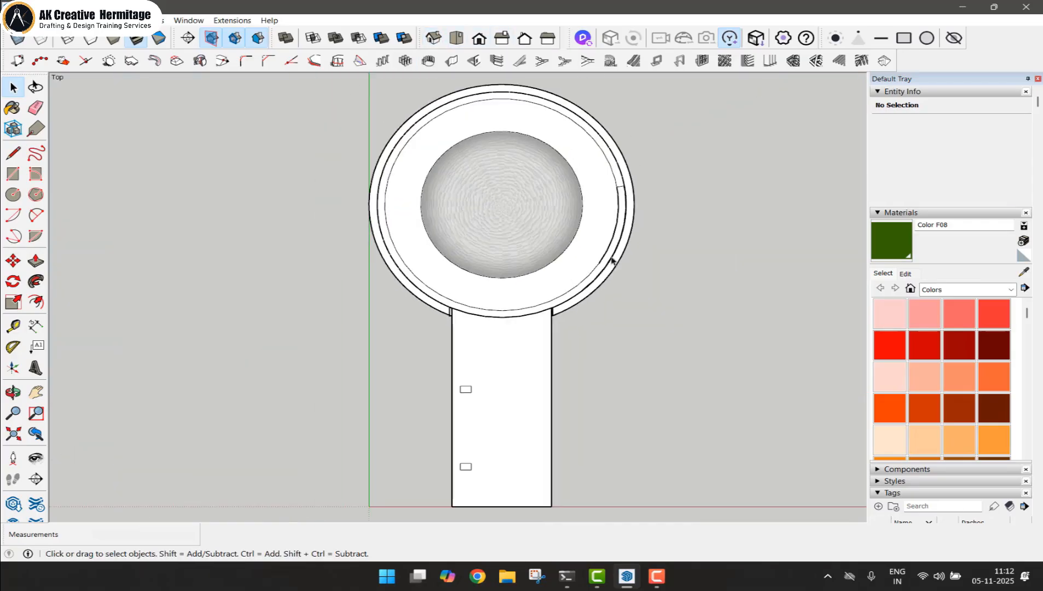
Export the roof plan as a 2D AutoCAD DWG named TOP in the dETAILING folder
left_click(11, 20)
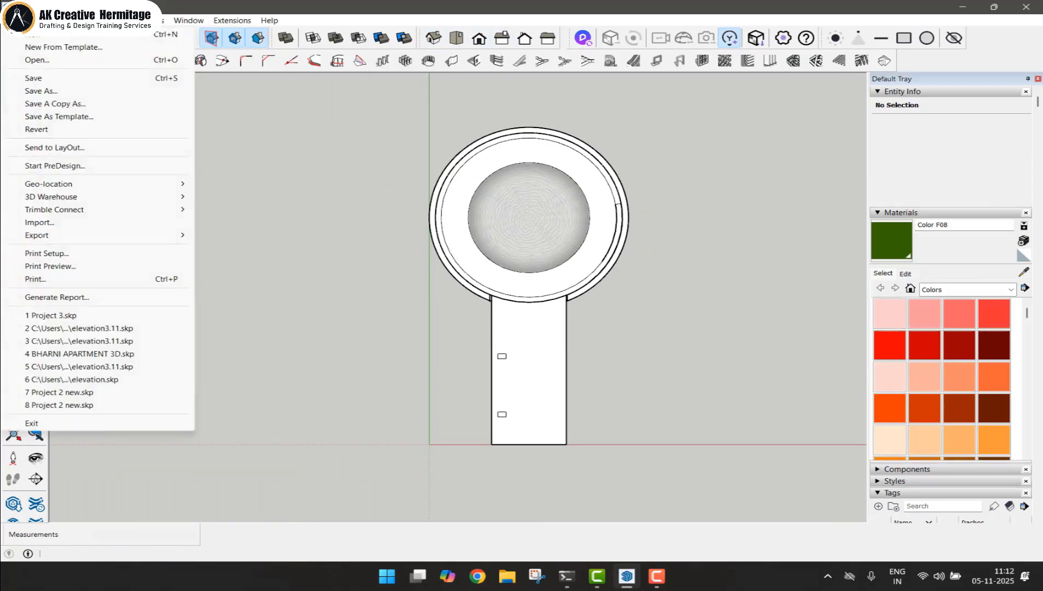
mouse_move(70, 237)
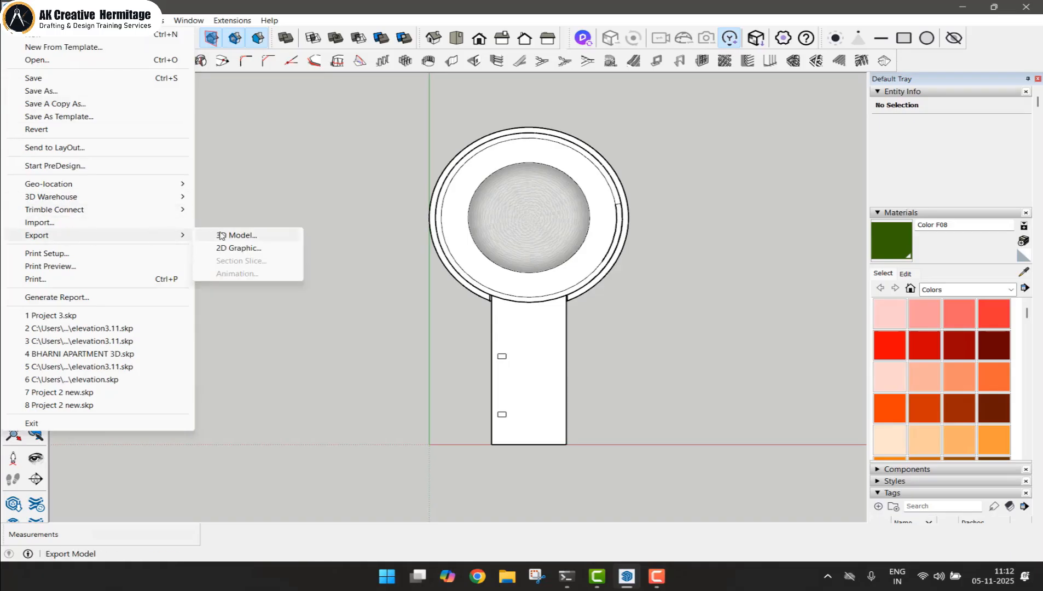
left_click(239, 248)
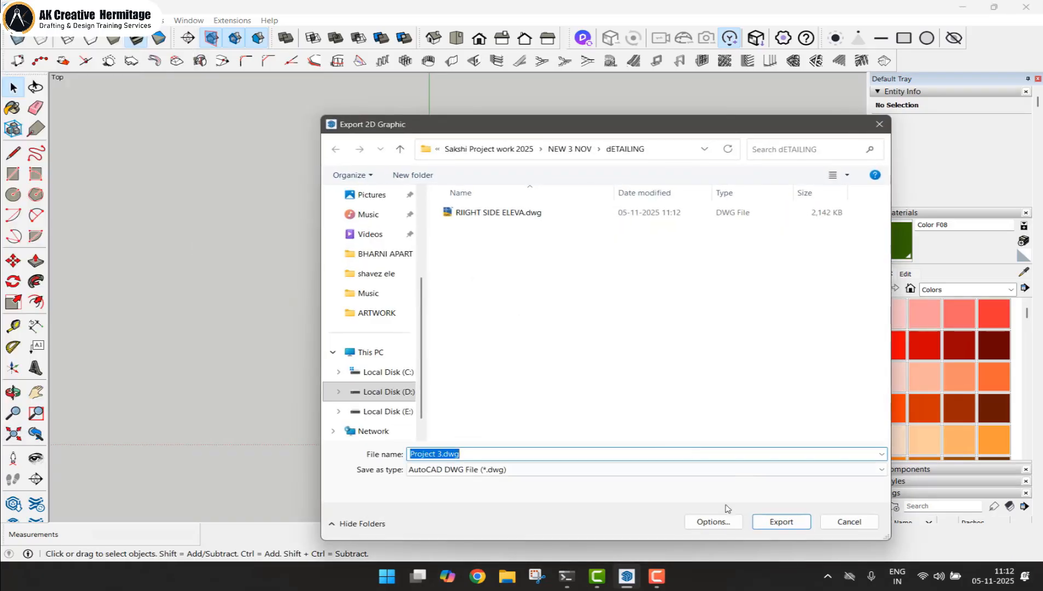
key("Return")
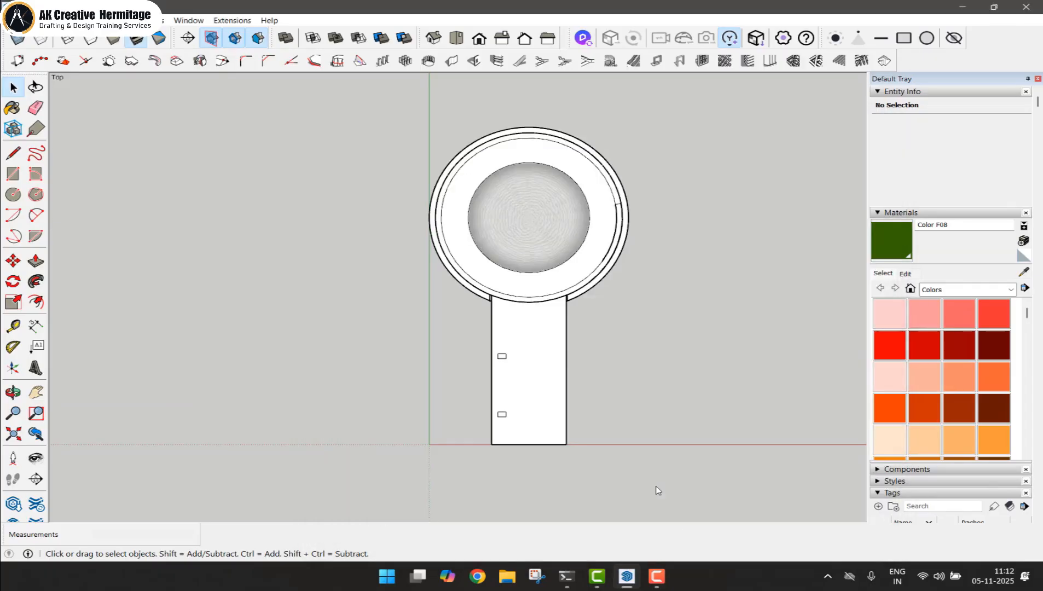
Place a horizontal section plane on the hall's circular flat roof beside the dome
middle_click_drag(649, 423, 583, 156)
left_click(536, 205)
mouse_move(521, 233)
middle_mouse_down()
mouse_move(516, 169)
mouse_move(531, 143)
mouse_move(482, 223)
mouse_move(523, 249)
middle_mouse_up()
left_click(705, 176)
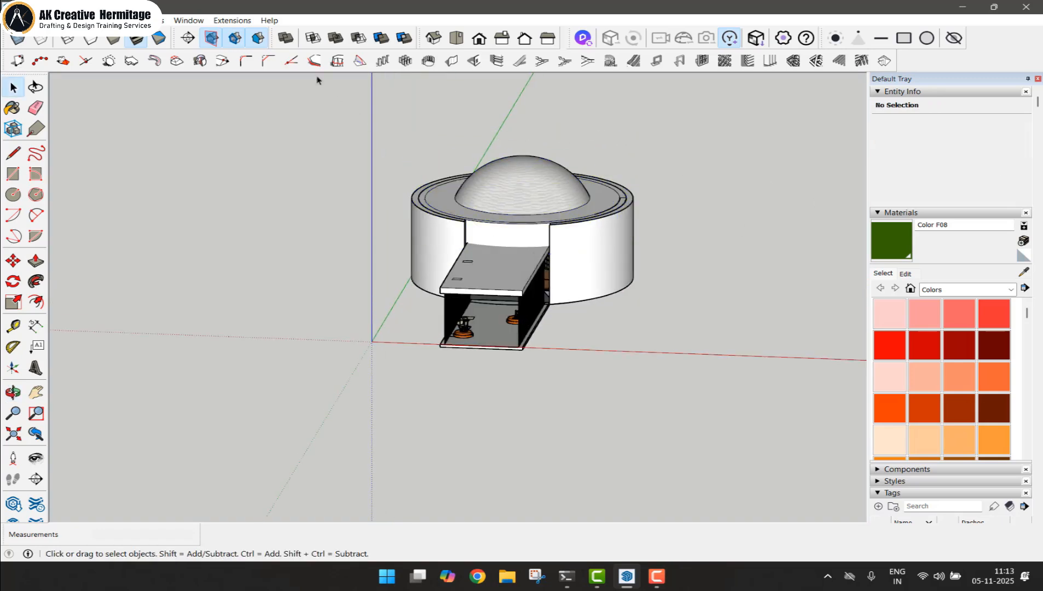
left_click(196, 37)
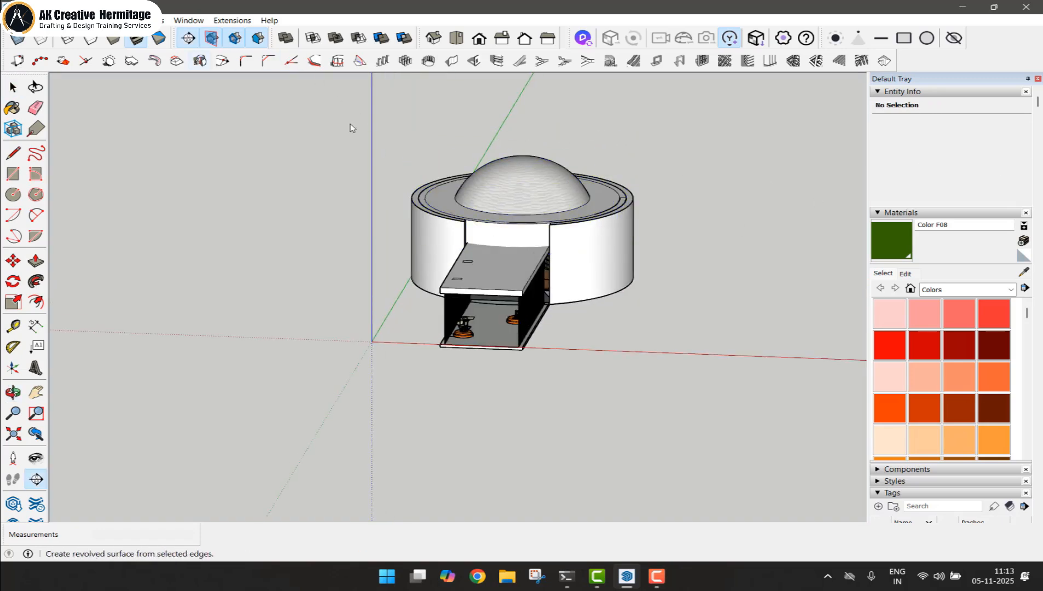
left_click(599, 211)
left_click(612, 322)
Move the horizontal section plane about 2 m down the blue axis so it cuts through the hall and corridor walls
left_click(704, 179)
key("m")
left_click(699, 162)
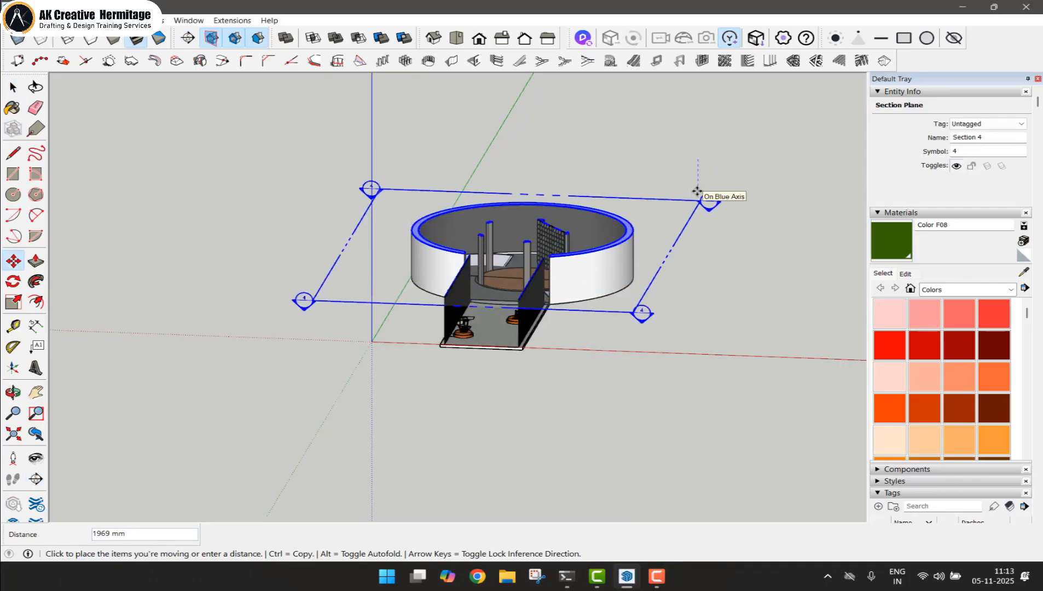
left_click(696, 195)
key("space")
left_click(711, 262)
Show the cut floor plan in Top view and export it as a 2D AutoCAD DWG named TOP SECTION
middle_click_drag(566, 333, 430, 427)
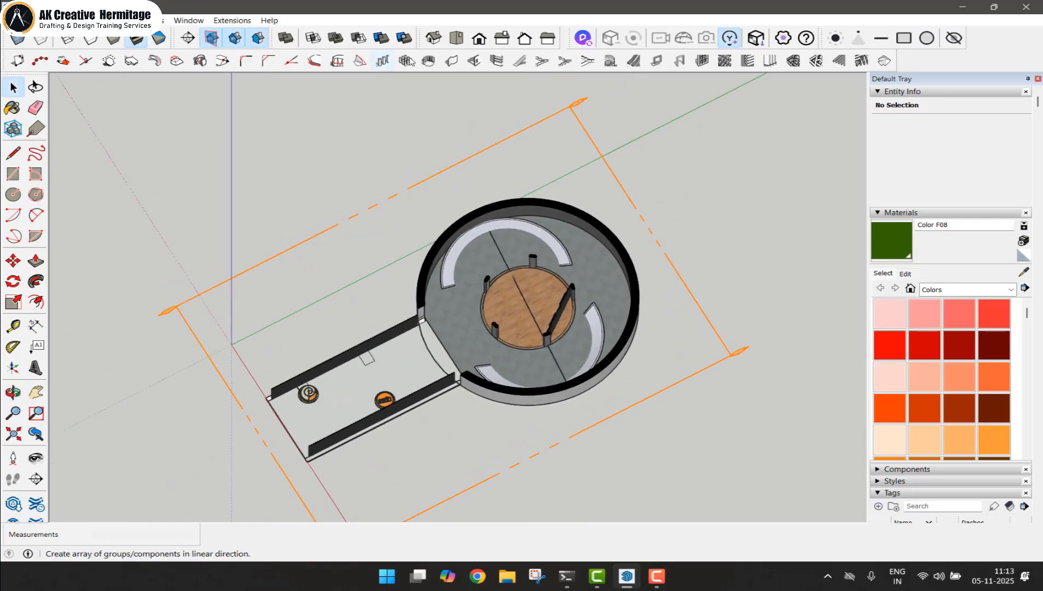
left_click(458, 40)
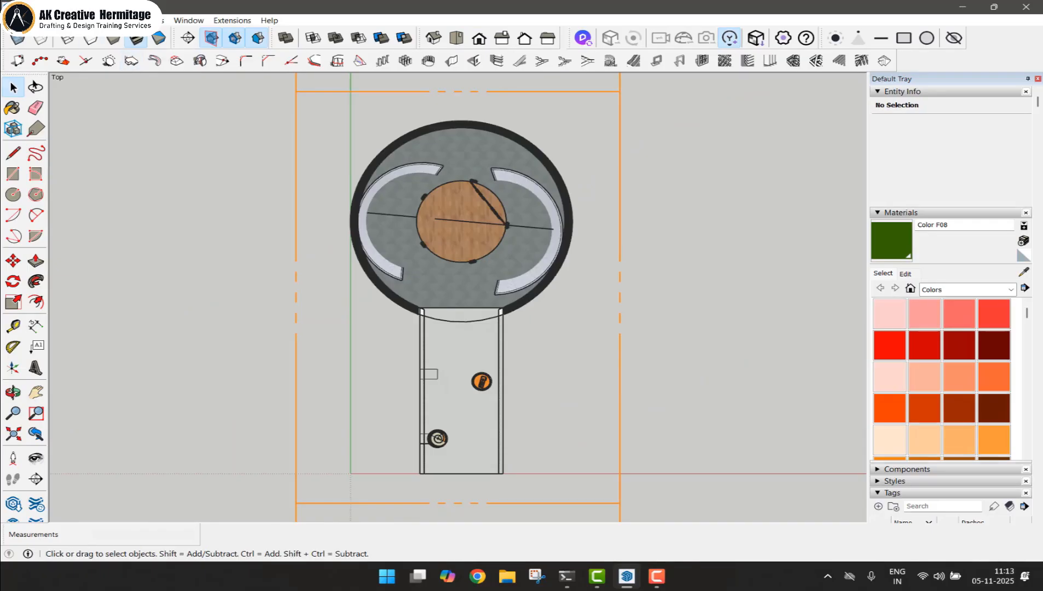
left_click(11, 20)
mouse_move(52, 235)
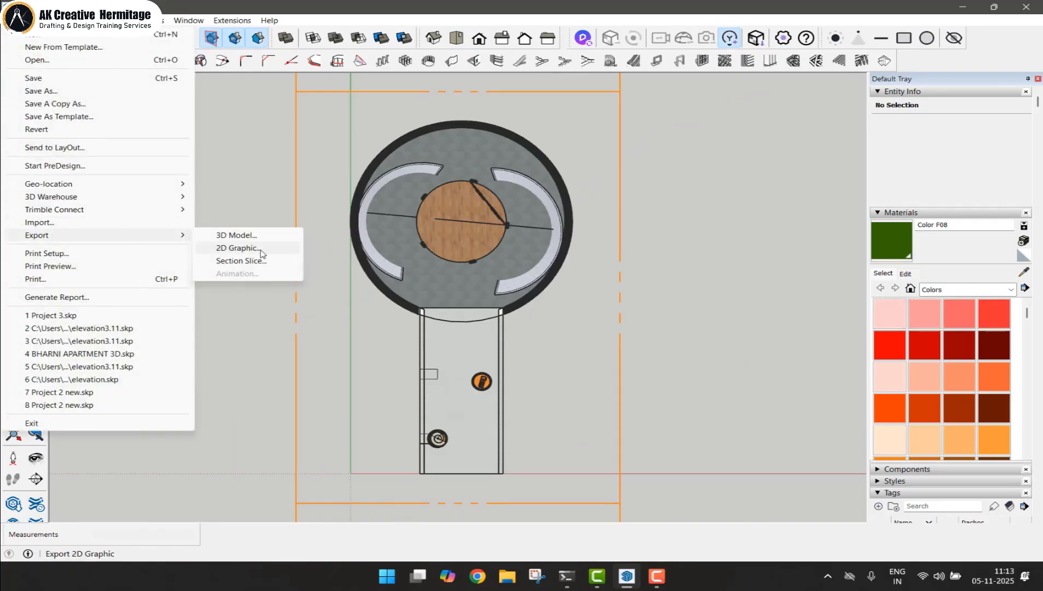
left_click(261, 253)
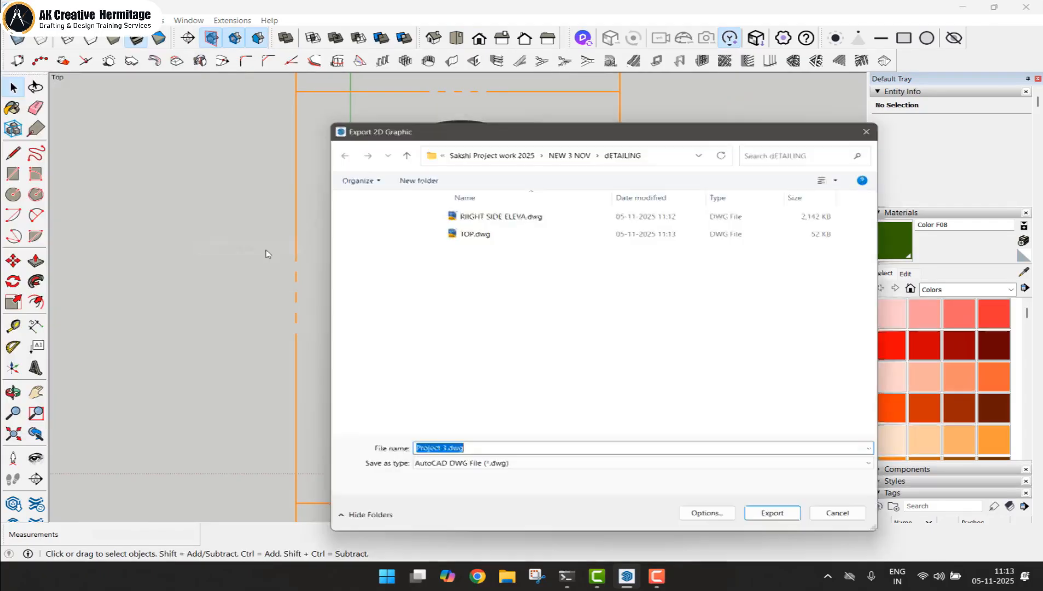
type("TOP SECTION")
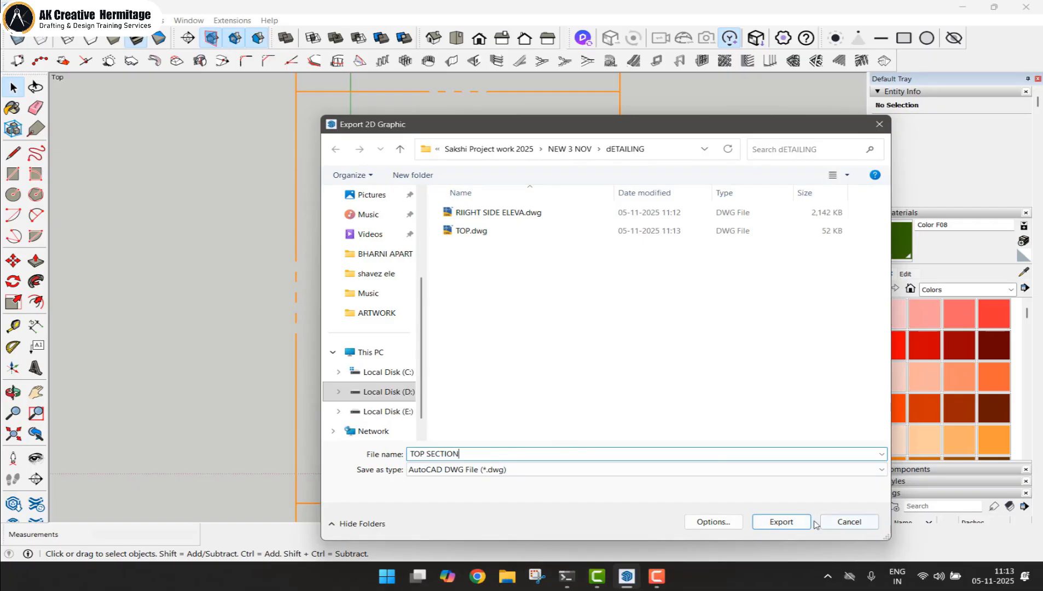
left_click(781, 522)
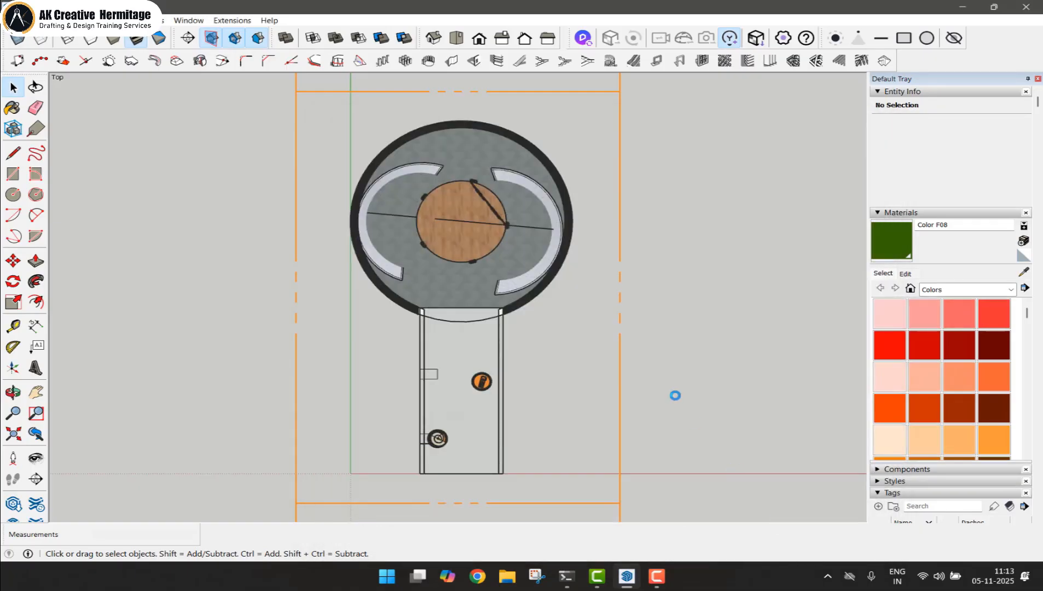
Delete the horizontal section plane that cuts the hall and corridor
middle_click_drag(679, 393, 552, 96)
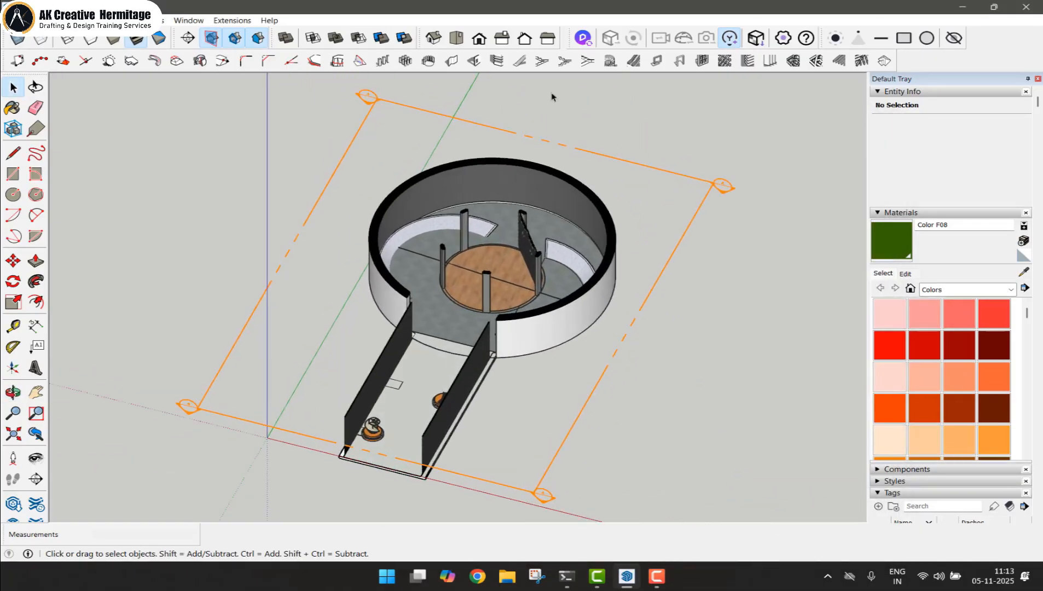
left_click(706, 193)
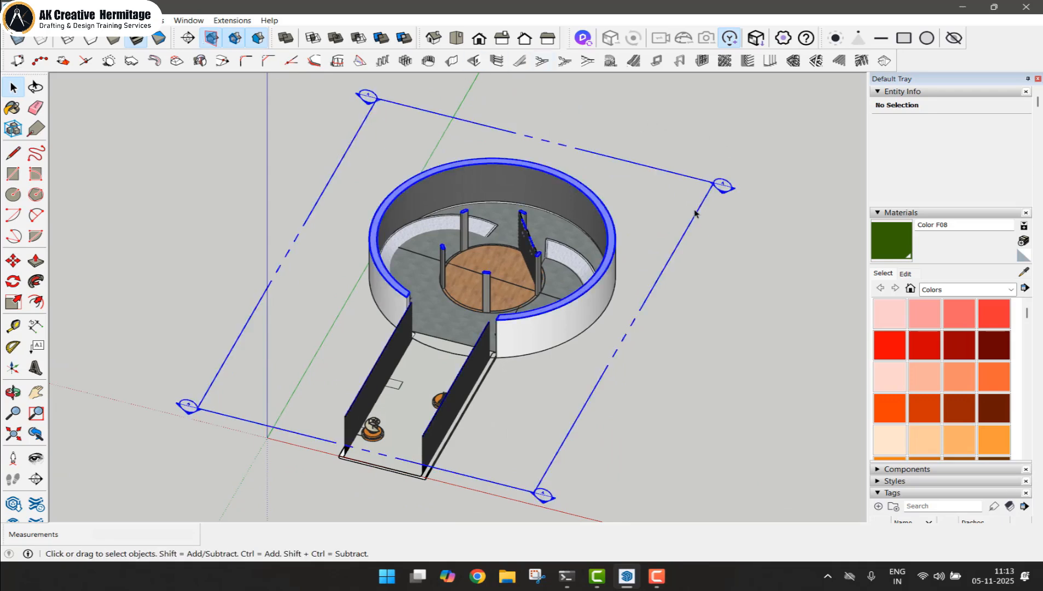
key("Delete")
Place a vertical section plane across the corridor's open entrance end, parallel to the red axis
middle_click_drag(671, 286, 541, 246)
middle_click_drag(606, 274, 538, 378)
middle_click_drag(505, 250, 650, 273)
middle_click_drag(295, 132, 598, 229)
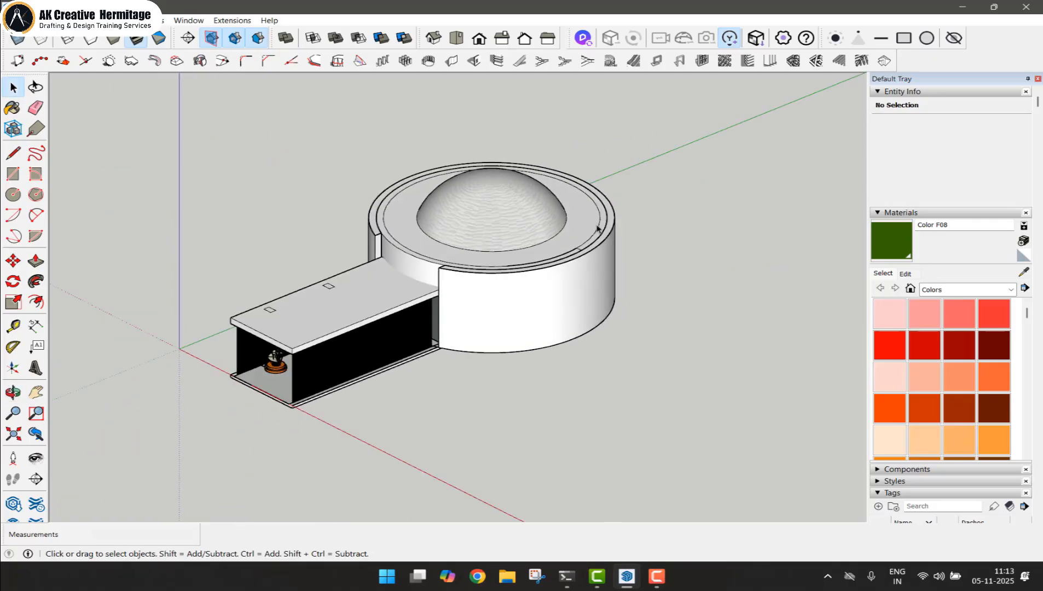
left_click(188, 38)
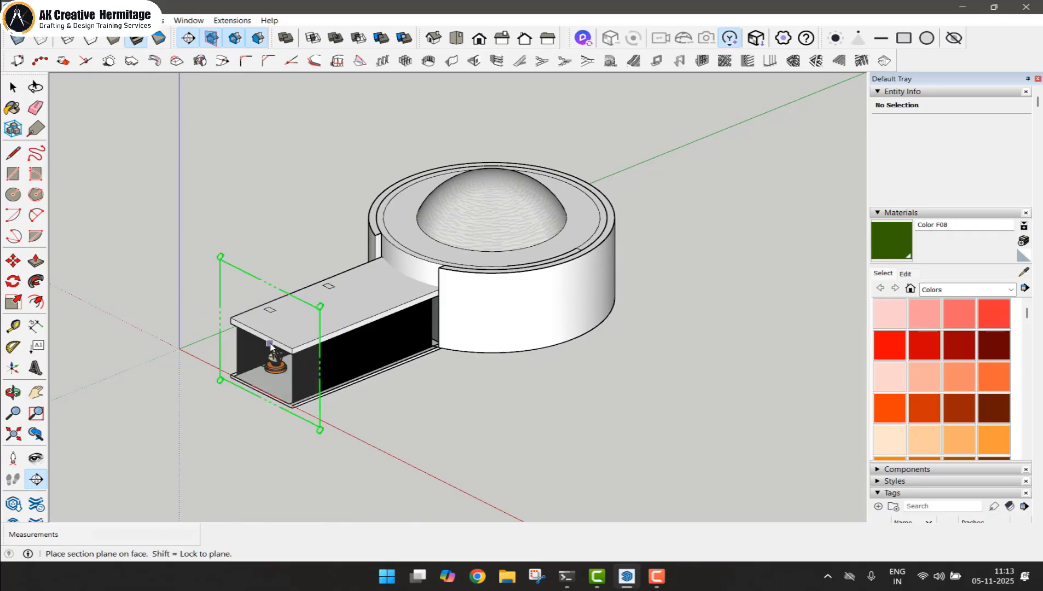
left_click(271, 344)
left_click(629, 323)
key("space")
Move the entrance section plane about 14 m along the green axis to cut the domed hall, and show it in Front view
left_click_drag(440, 445, 357, 489)
key("m")
left_click(409, 459)
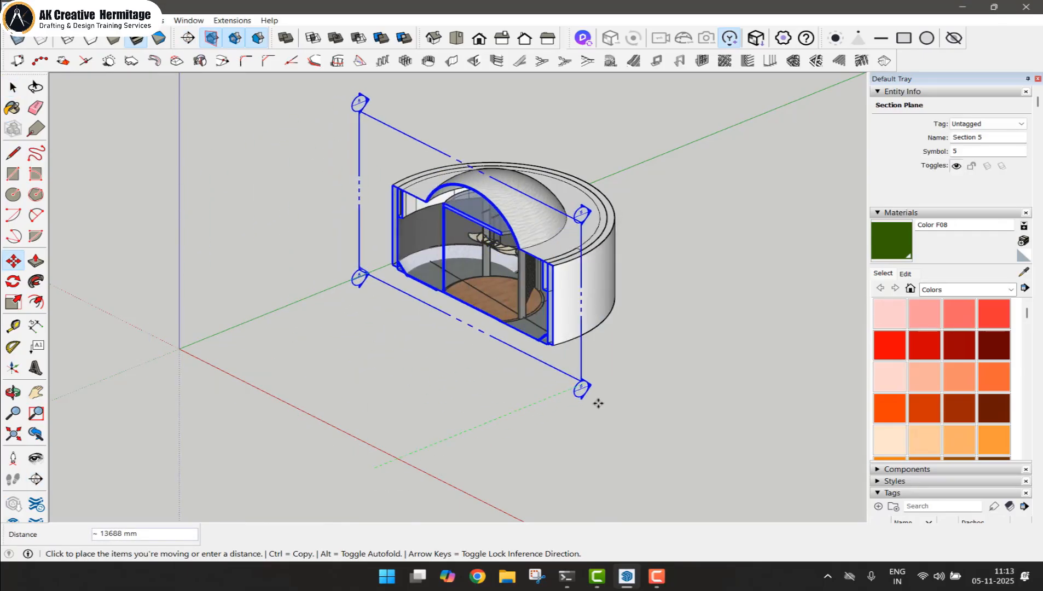
left_click(610, 398)
key("space")
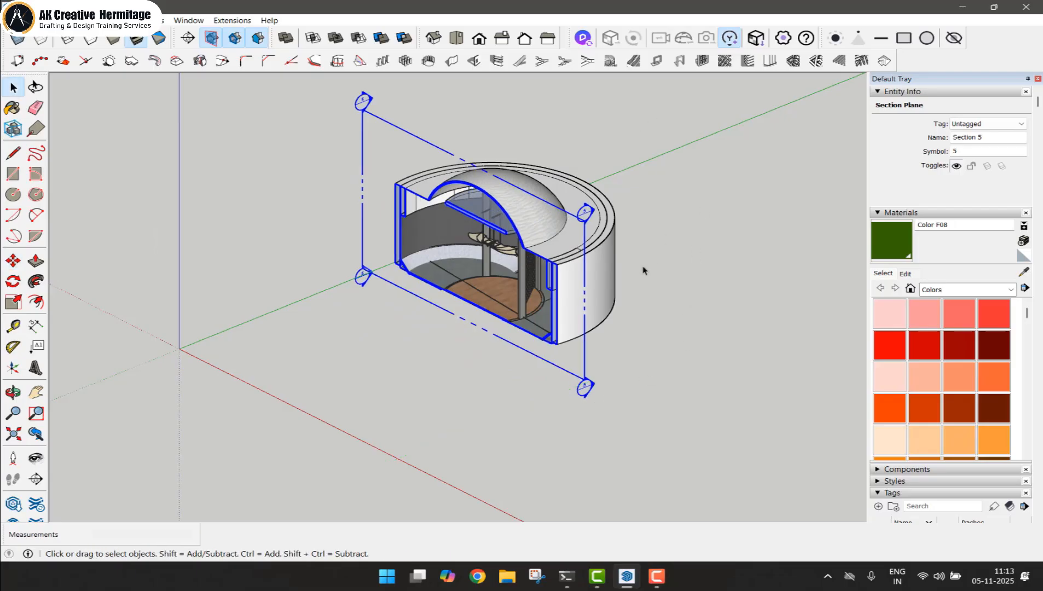
left_click(475, 40)
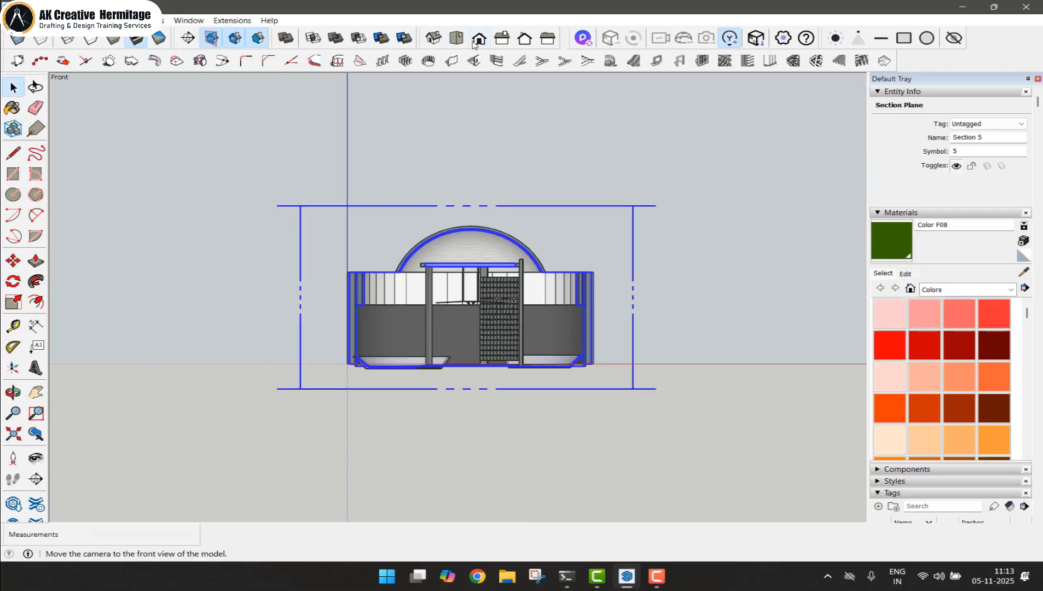
Export the front section view as a 2D AutoCAD DWG named A1, and delete the section plane through the domed hall
left_click(12, 21)
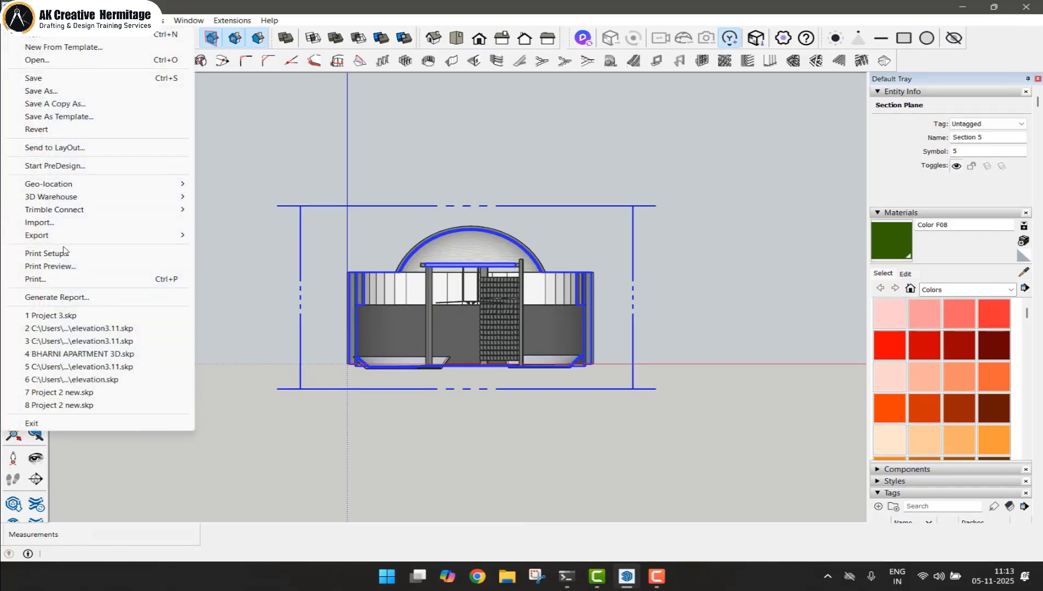
mouse_move(186, 237)
left_click(238, 252)
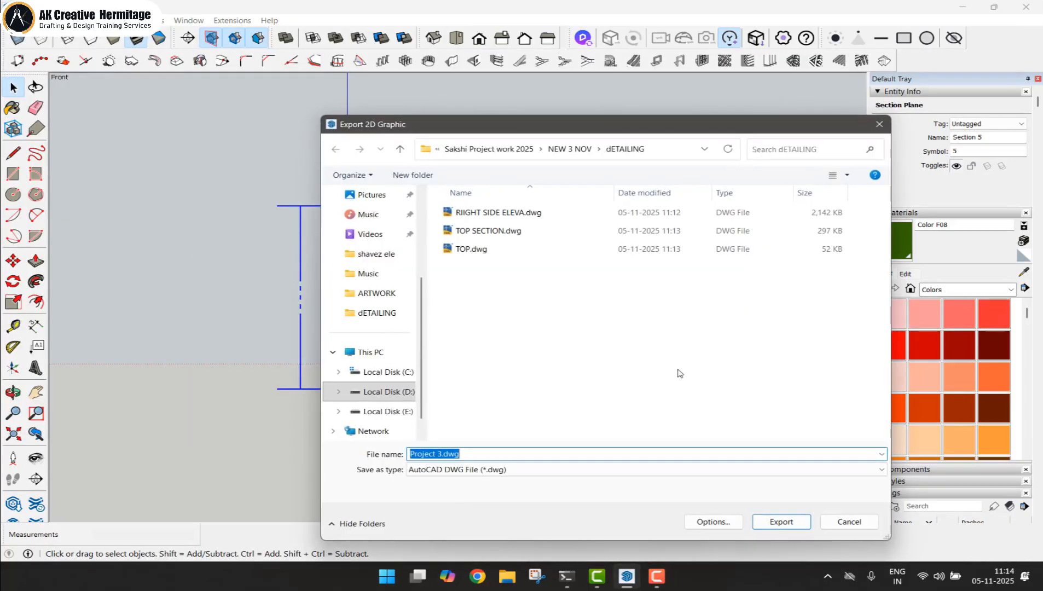
type("AA")
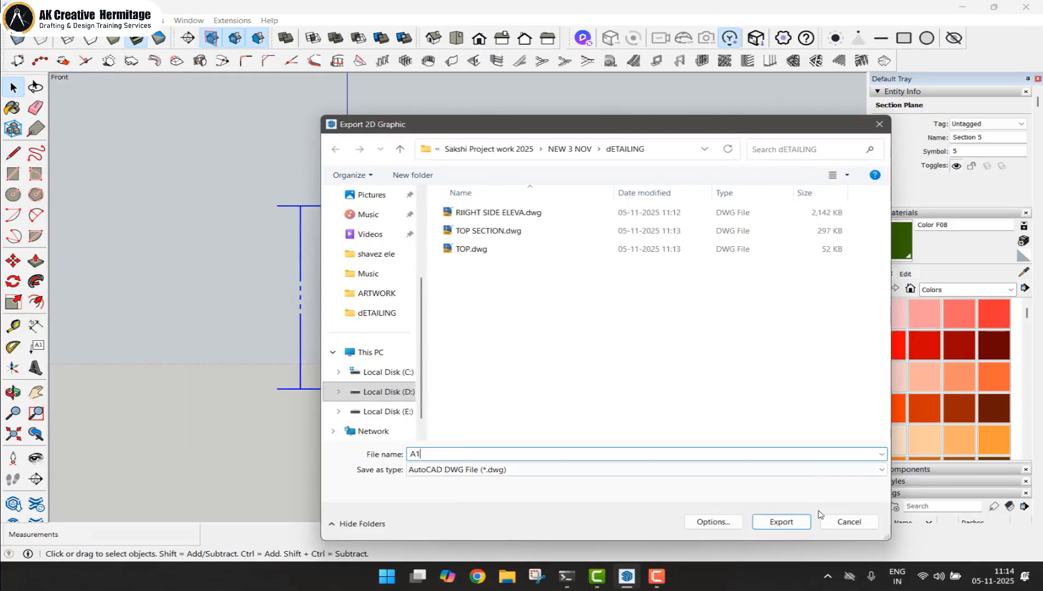
left_click(791, 522)
middle_click_drag(707, 331, 600, 279)
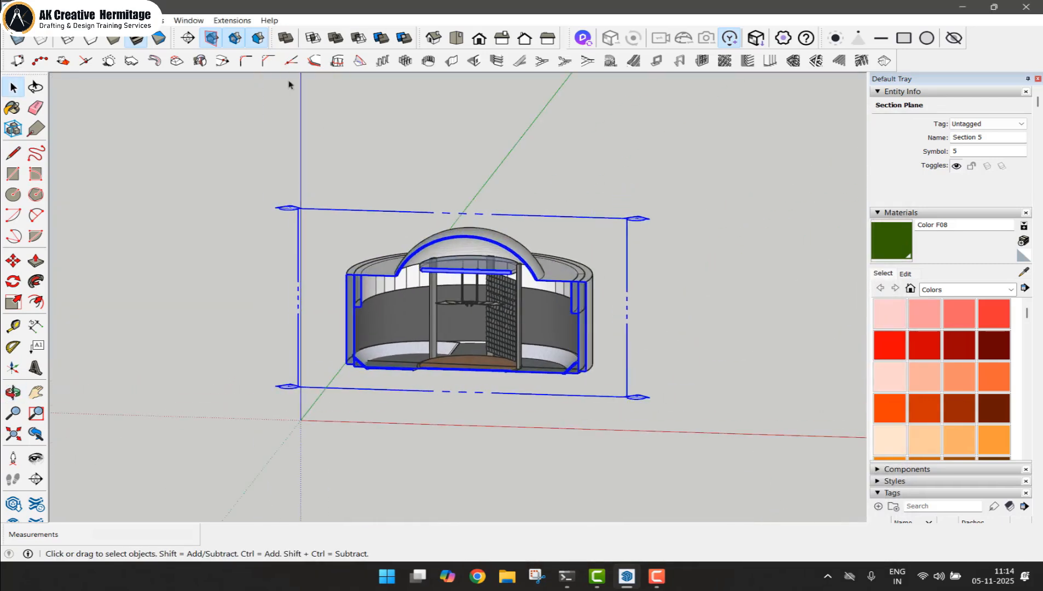
key("Delete")
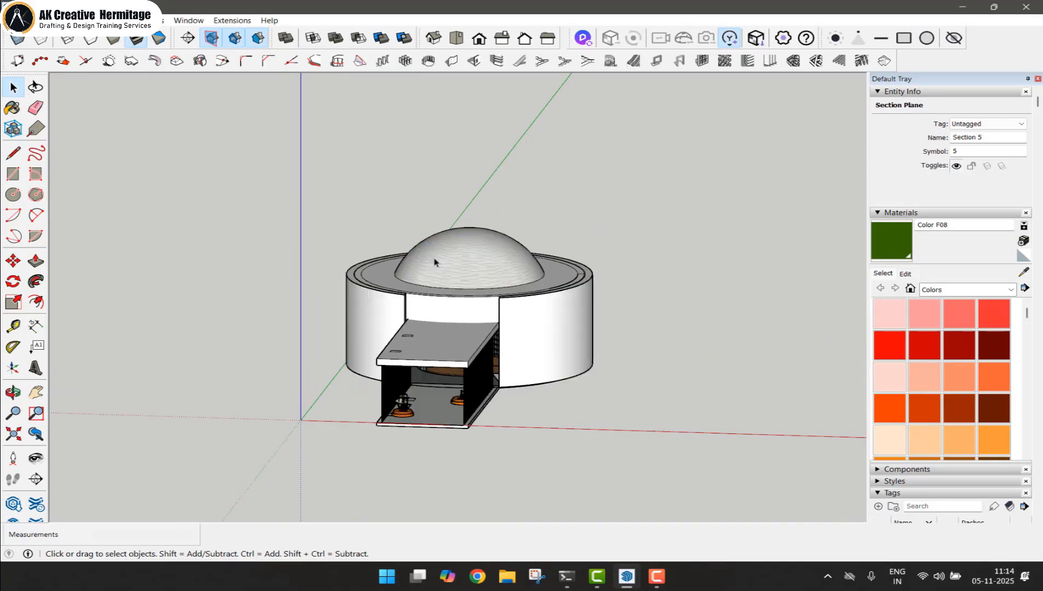
Hide the dome, the round hall's walls and the parts above its entrance, keeping the corridor and floor
middle_click_drag(547, 287, 458, 367)
scroll(457, 372, "up", 2)
scroll(428, 338, "up", 1)
mouse_move(383, 428)
middle_mouse_down("shift")
mouse_move(429, 339)
mouse_move(525, 328)
mouse_move(589, 249)
mouse_move(685, 203)
middle_mouse_up("shift")
scroll(430, 338, "up", 1)
left_click(434, 328)
scroll(470, 350, "down", 3)
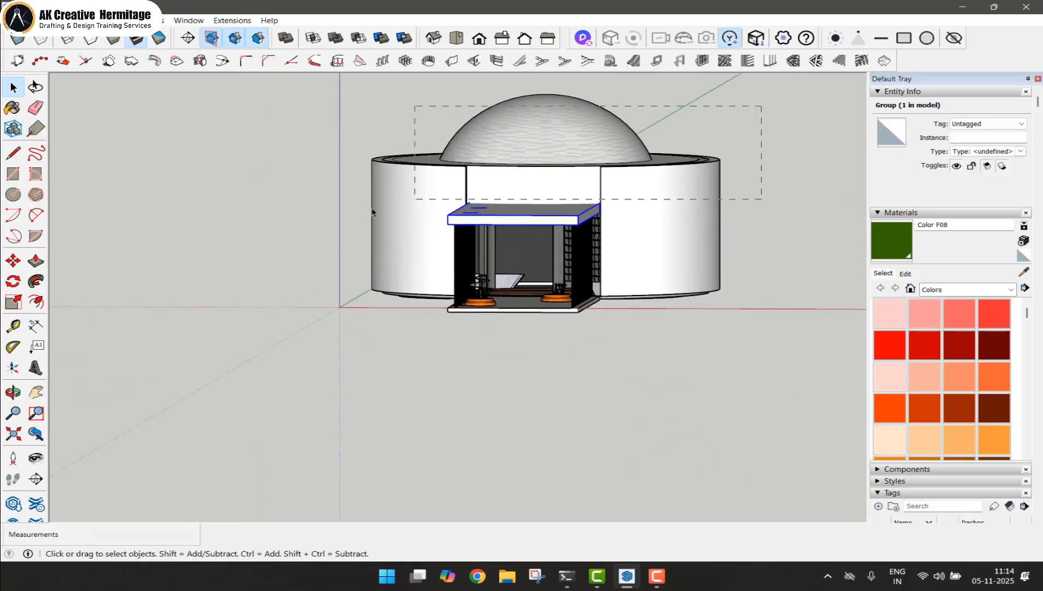
key("ctrl+a")
mouse_move(574, 174)
middle_mouse_down()
mouse_move(578, 149)
mouse_move(566, 168)
middle_mouse_up()
left_click_drag(758, 117, 356, 168)
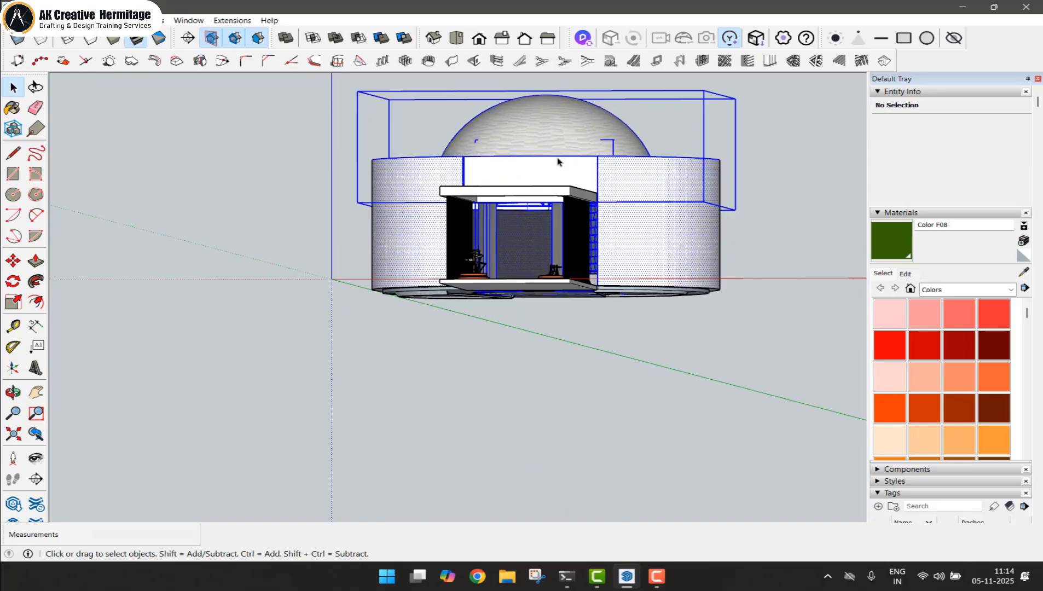
middle_click_drag(530, 246, 538, 207)
right_click(539, 207)
left_click(579, 247)
Hide the corridor's roof, walls and floor slab together with the remaining rings and floor pieces of the round hall
middle_click_drag(579, 246, 729, 166)
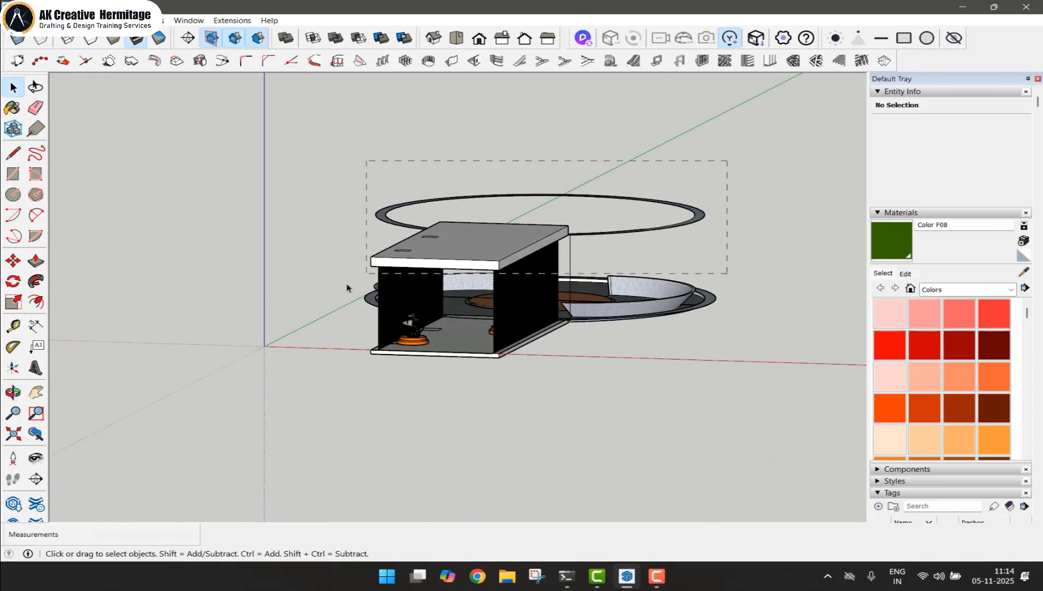
left_click_drag(347, 288, 336, 297)
right_click(496, 248)
left_click(548, 283)
left_click_drag(733, 282, 546, 361)
right_click(551, 358)
left_click_drag(605, 252, 550, 349)
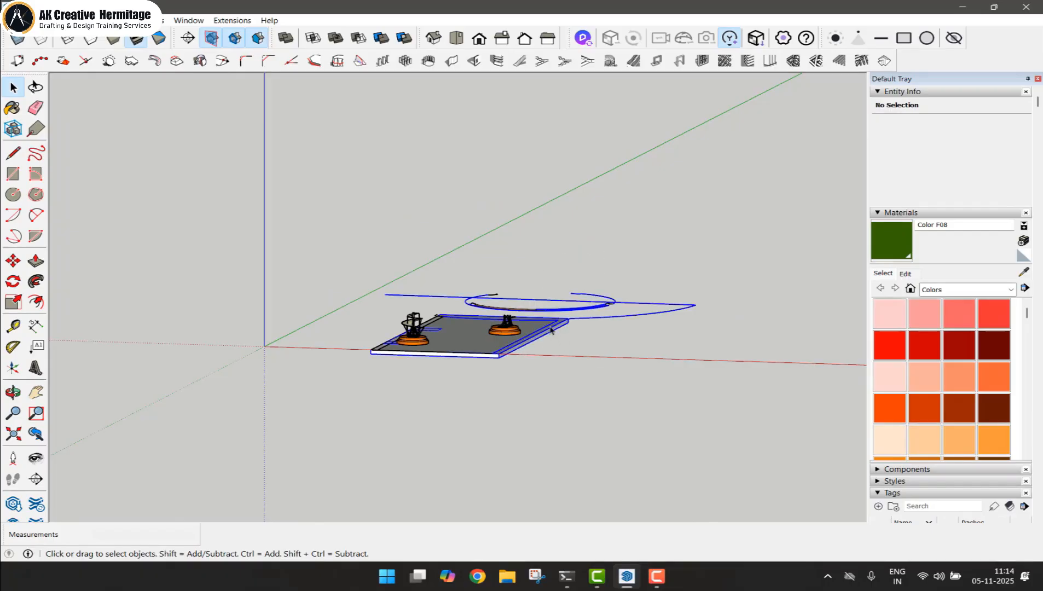
right_click(551, 330)
left_click(596, 64)
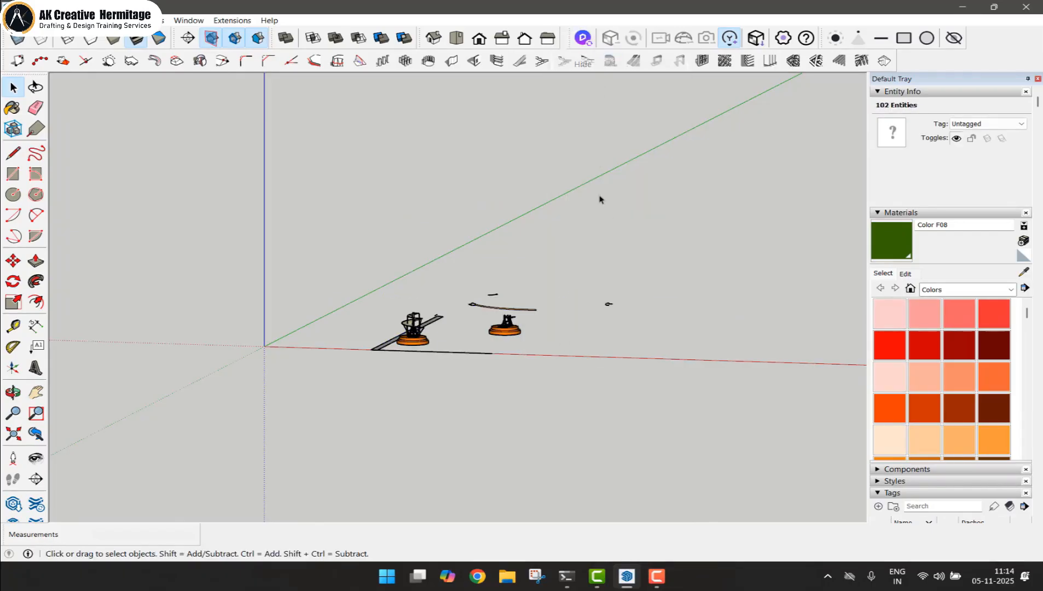
Hide the leftover floor edges and the corridor's front edge line around the two pedestal exhibits
middle_click_drag(599, 199, 683, 245)
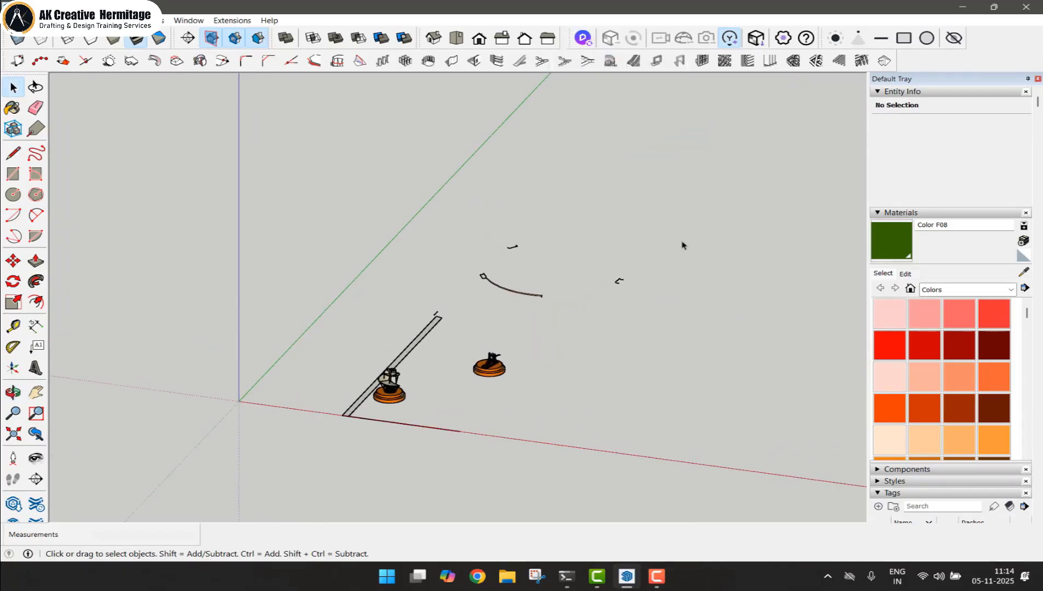
right_click(438, 321)
left_click(498, 77)
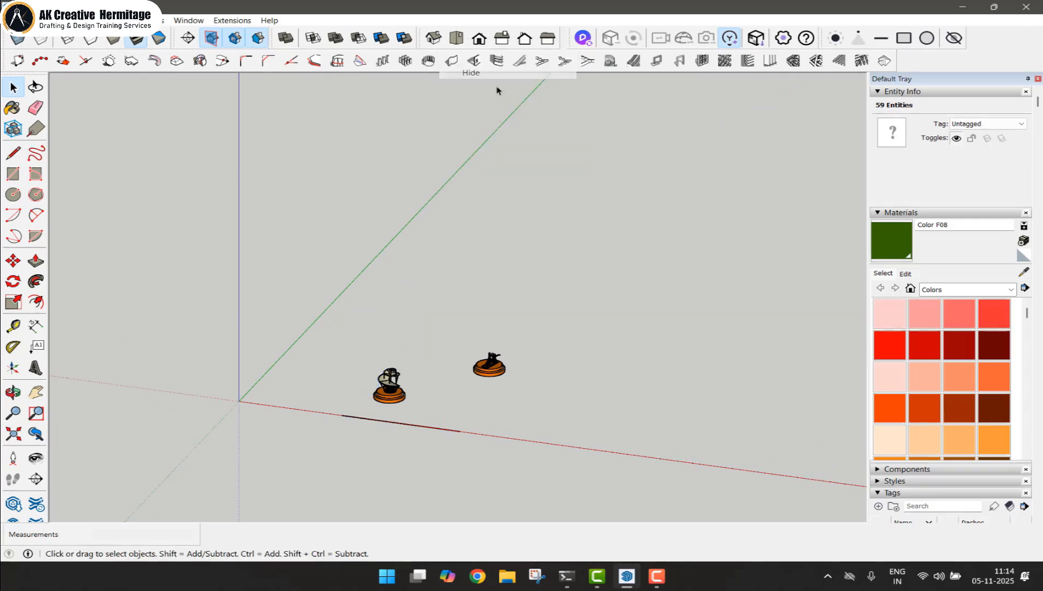
scroll(524, 360, "up", 5)
middle_click_drag(459, 398, 408, 491)
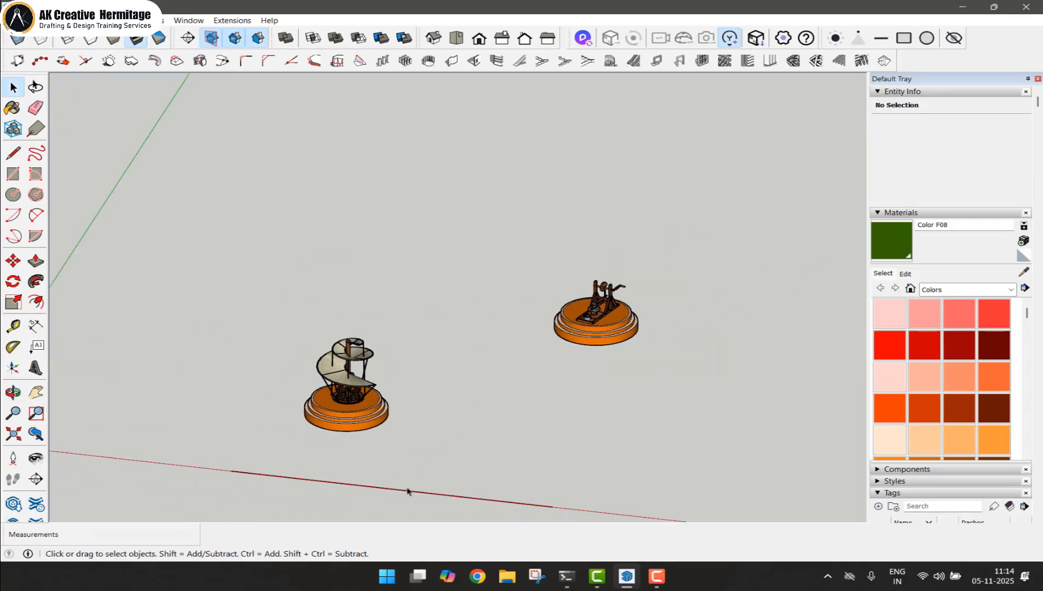
left_click(353, 521)
left_click(370, 451)
Show the two pedestal exhibits in Top view and export them as a 2D AutoCAD DWG named T1
scroll(370, 451, "up", 2)
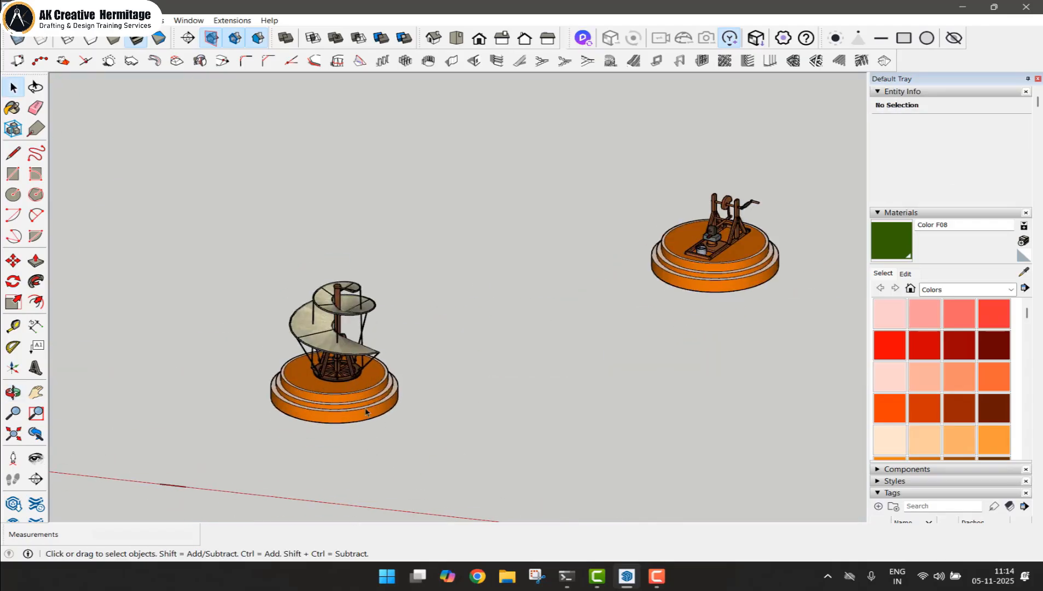
left_click(479, 38)
left_click(459, 39)
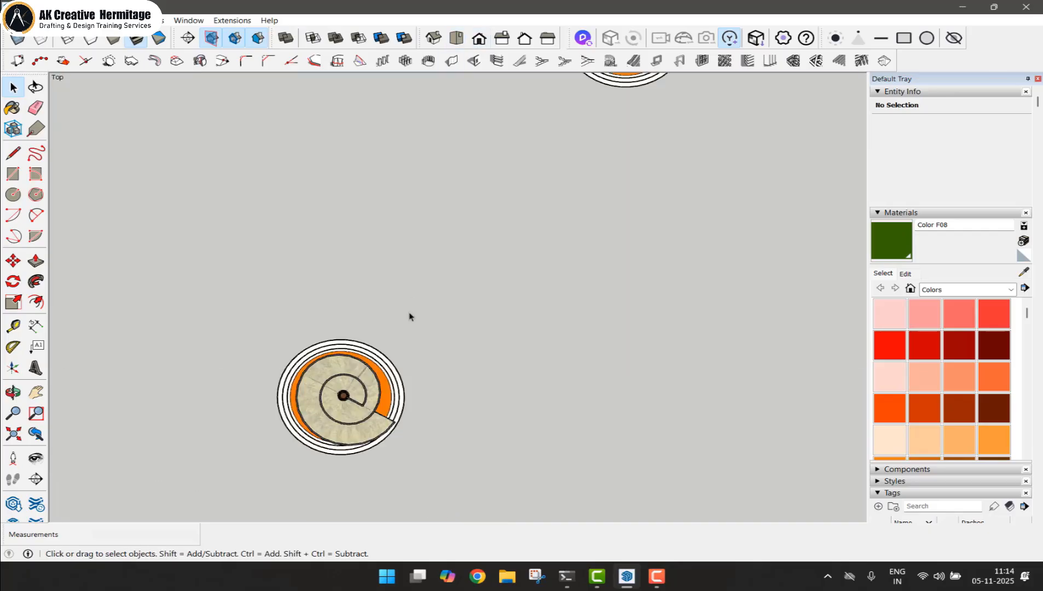
scroll(435, 324, "down", 2)
scroll(391, 388, "up", 2)
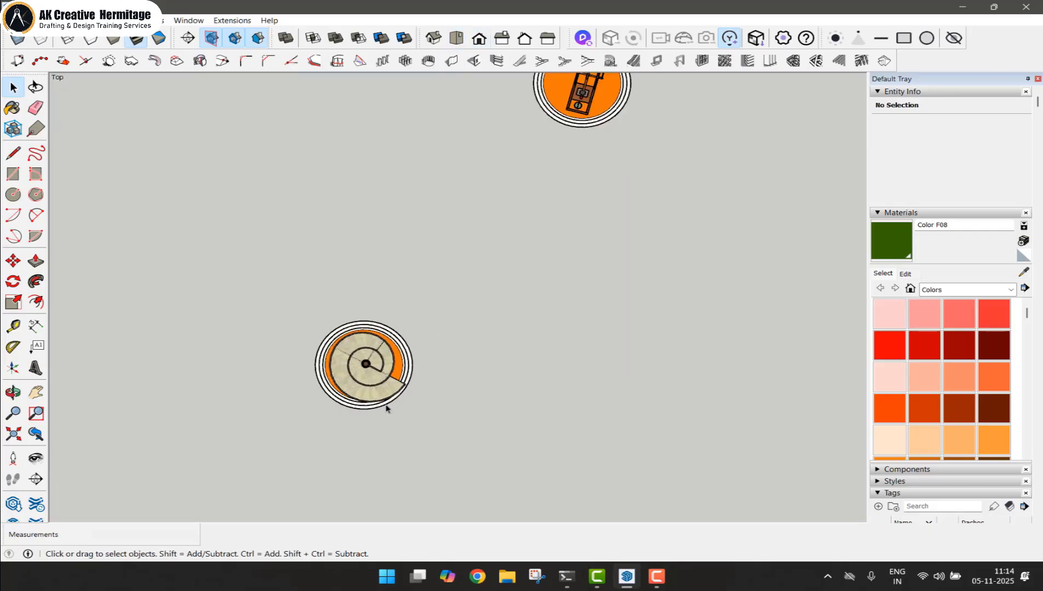
scroll(386, 400, "down", 2)
left_click(11, 21)
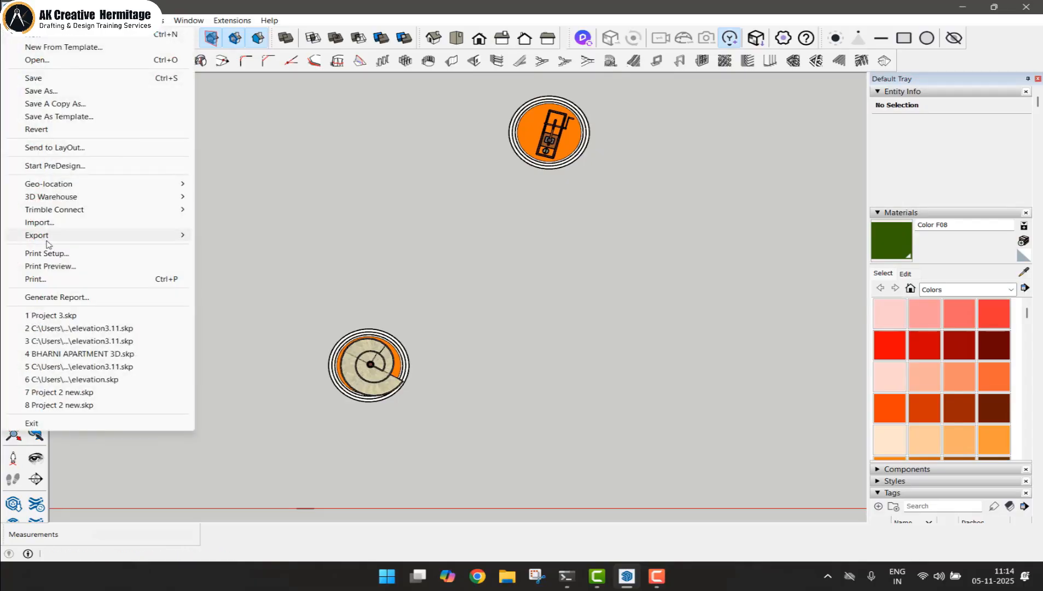
mouse_move(50, 236)
left_click(239, 252)
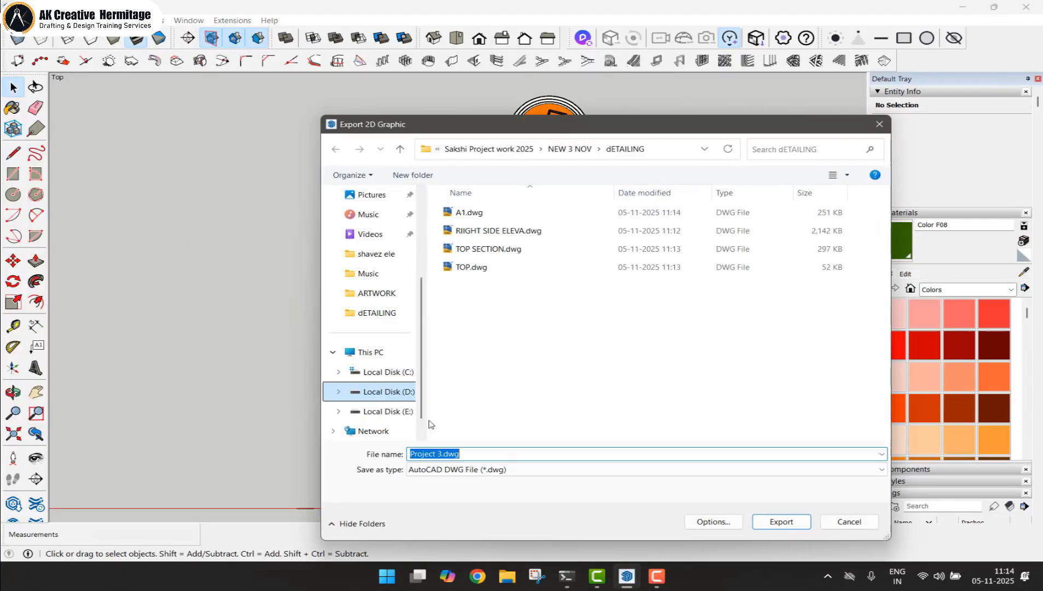
type("T8")
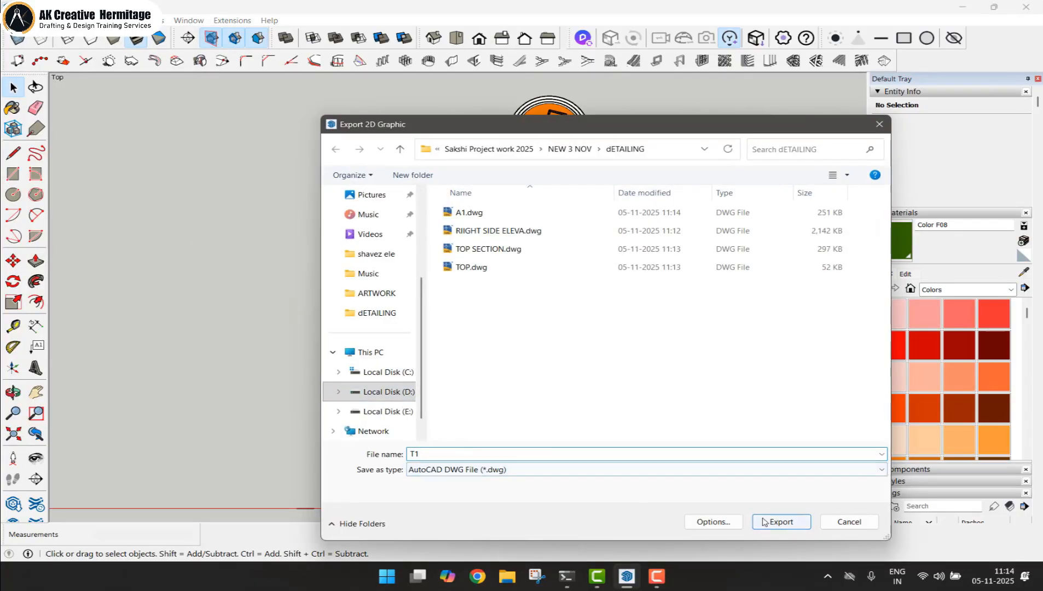
left_click(782, 521)
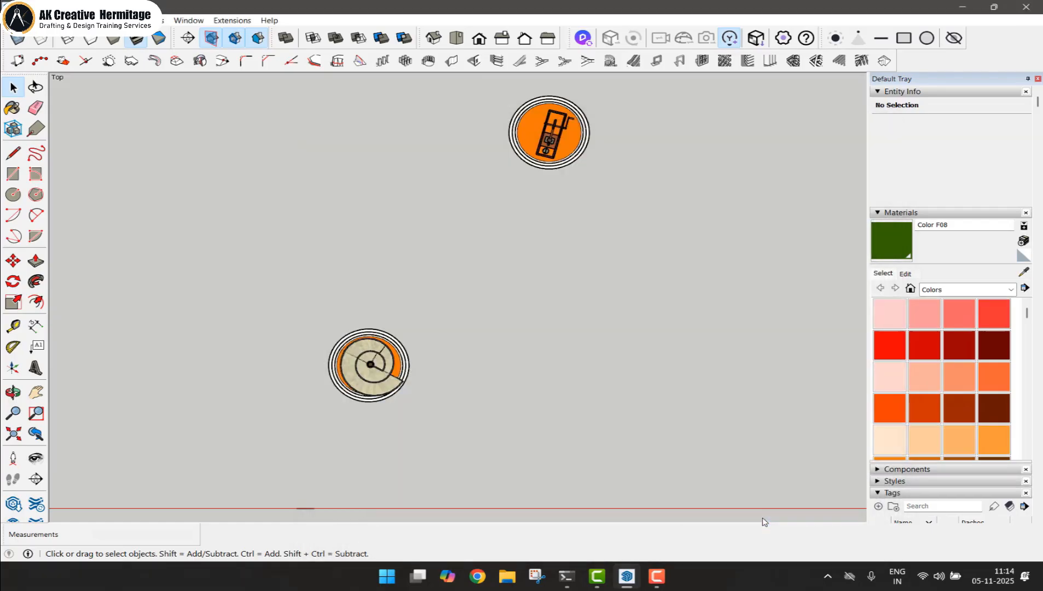
Rotate the crank machine together with its pedestal clockwise about a vertical axis between the two exhibits
left_click(503, 40)
left_click(480, 39)
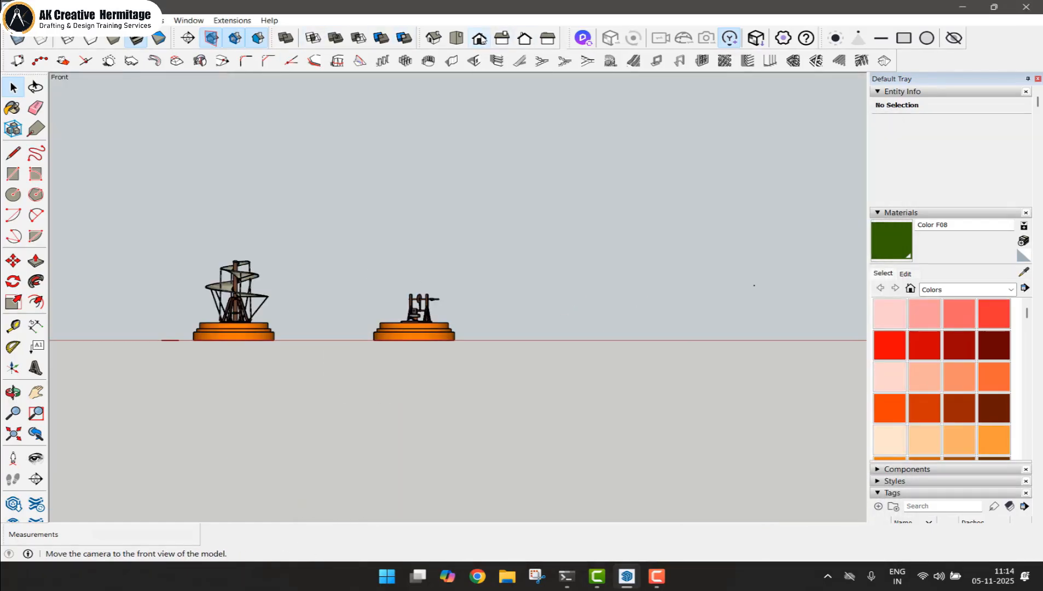
scroll(171, 313, "up", 4)
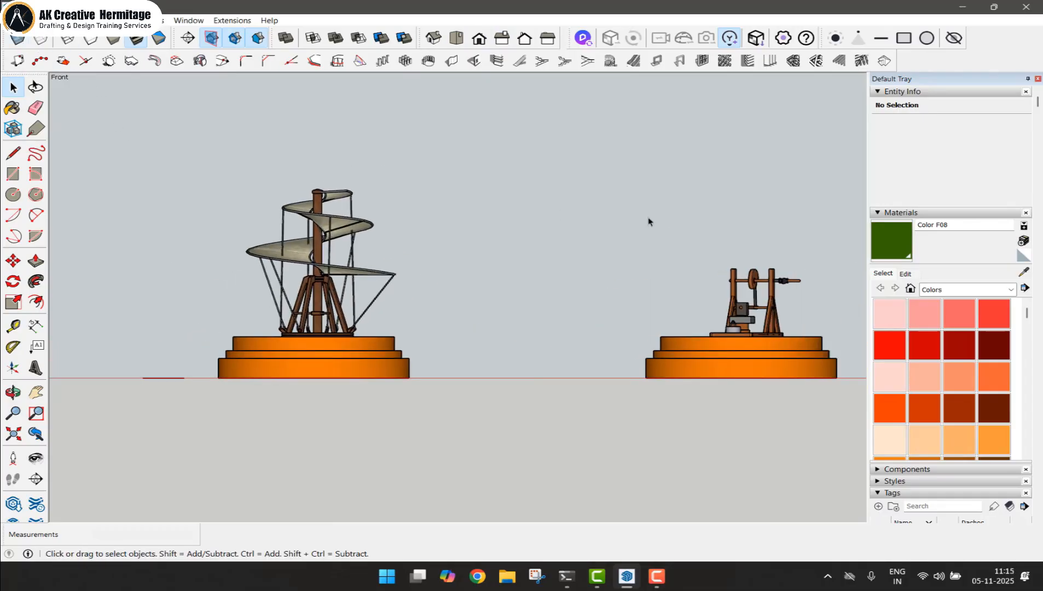
left_click_drag(847, 230, 602, 411)
middle_click_drag(672, 354, 646, 399)
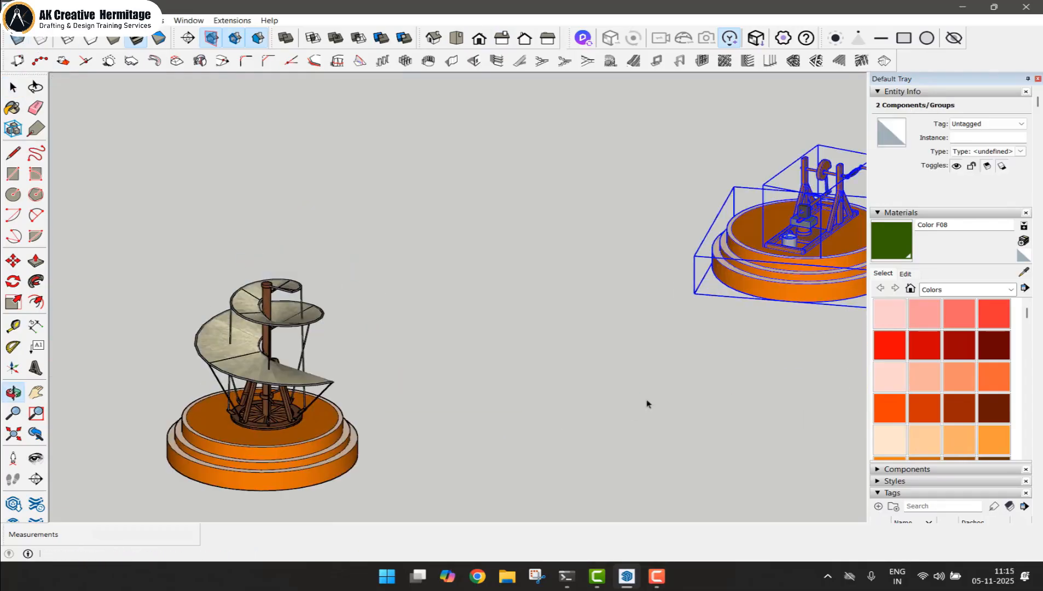
scroll(646, 400, "down", 2)
middle_click_drag(587, 314, 564, 313)
left_click(14, 290)
left_click(614, 306)
left_click(819, 215)
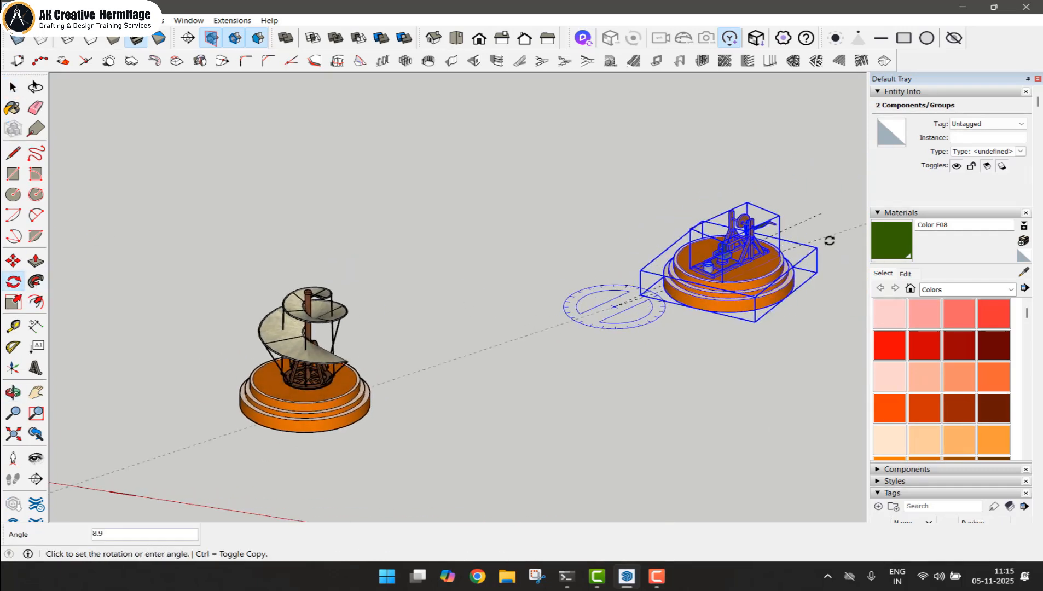
left_click(843, 291)
key("space")
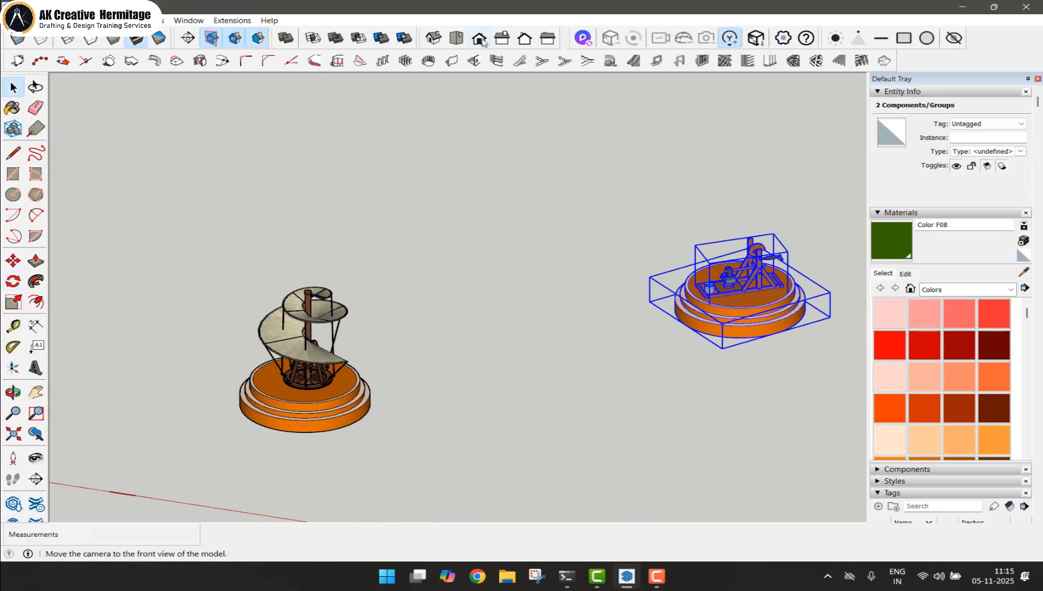
Show the two pedestal exhibits in Front view and export them as a 2D AutoCAD DWG named SS
left_click(480, 40)
left_click(426, 165)
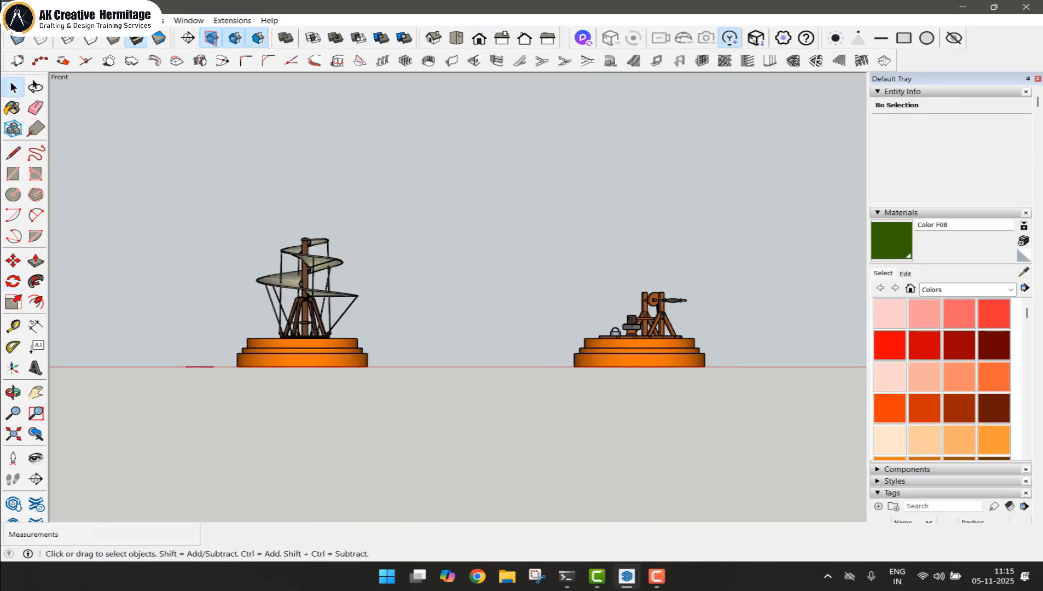
left_click(13, 20)
mouse_move(63, 235)
left_click(238, 248)
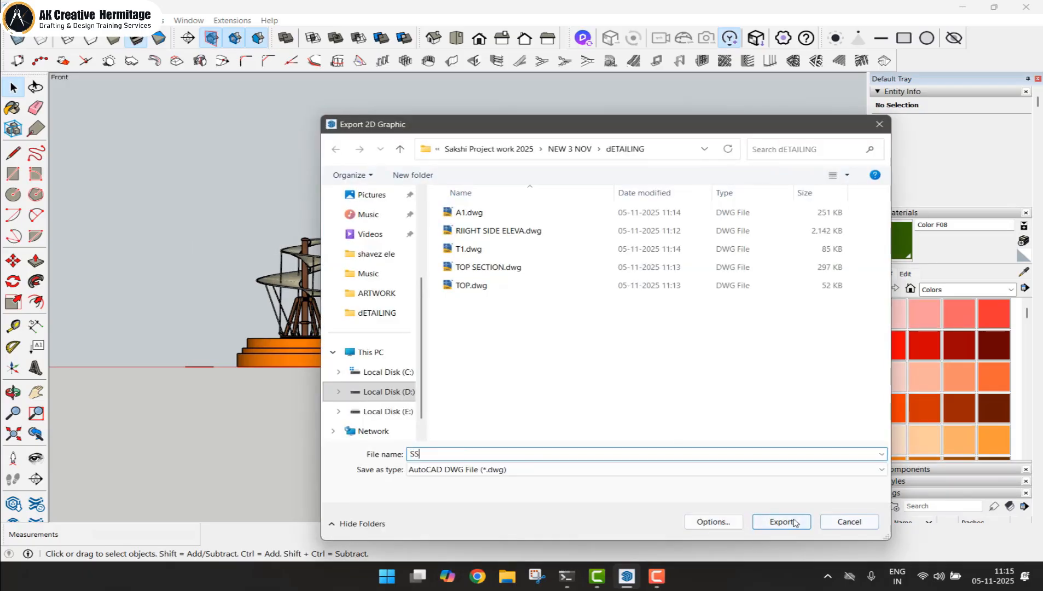
left_click(793, 521)
Unhide all hidden geometry of the building and its surroundings
middle_click_drag(438, 335, 367, 506)
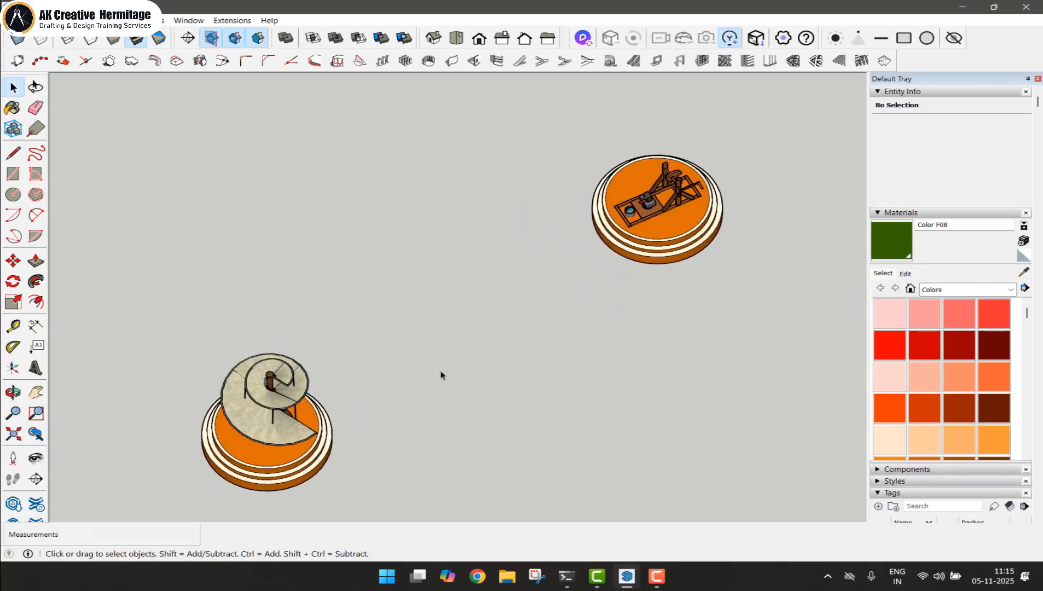
scroll(430, 383, "down", 5)
left_click(34, 21)
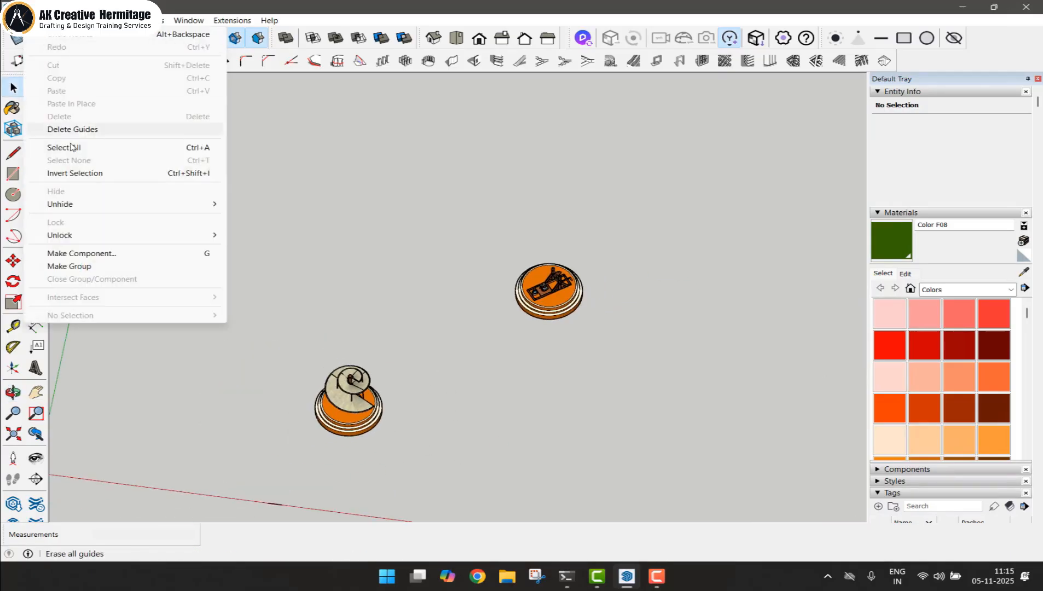
mouse_move(132, 206)
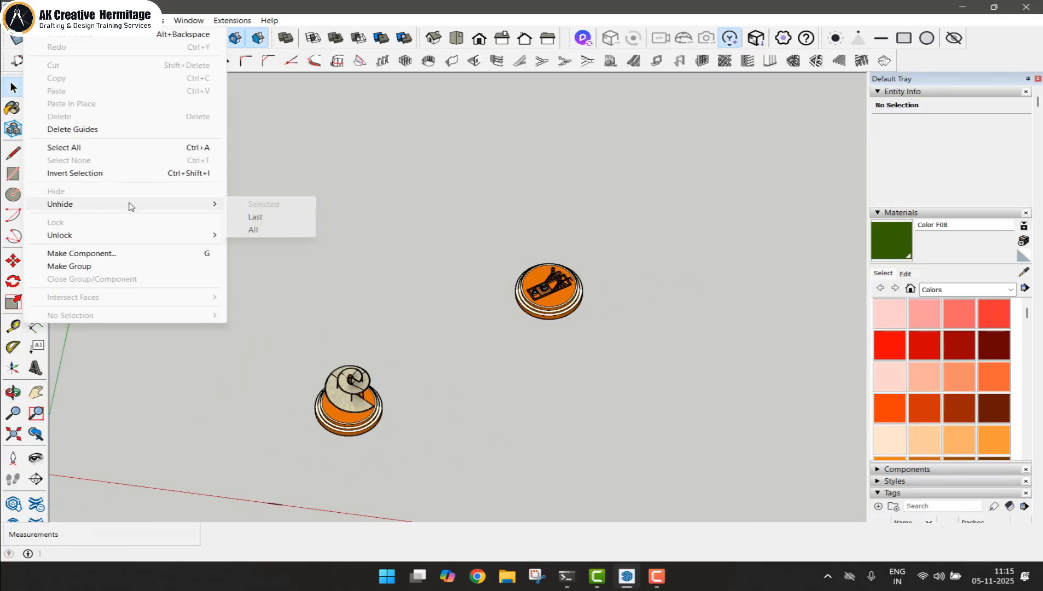
left_click(252, 231)
scroll(355, 294, "down", 1)
Hide the four trees standing on both sides of the entrance corridor
middle_click_drag(517, 325, 510, 421, "shift")
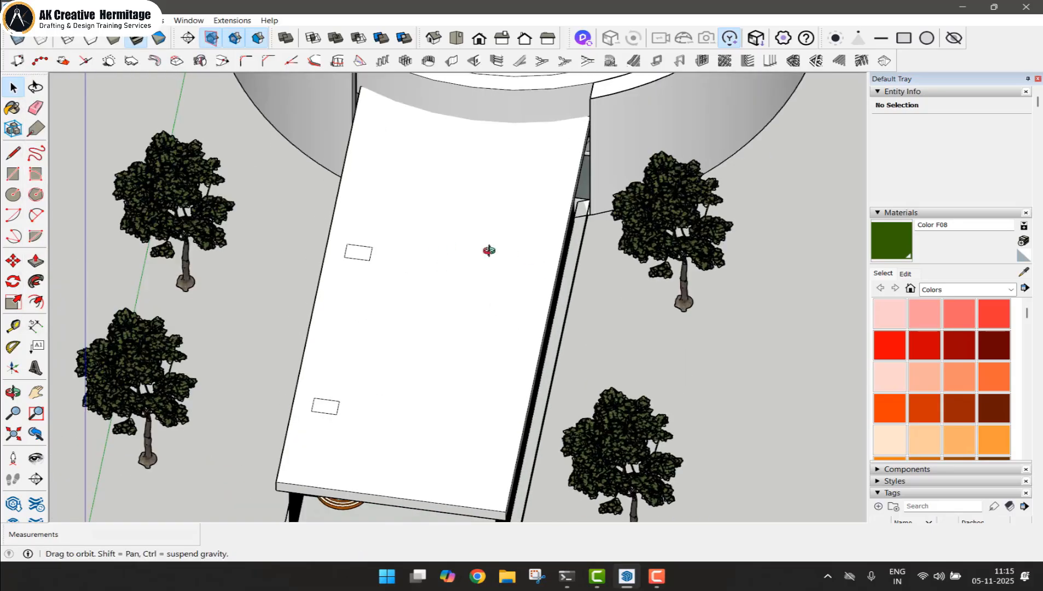
middle_click_drag(489, 249, 446, 205)
left_click(665, 238)
left_click(574, 377, "shift")
left_click(123, 270, "shift")
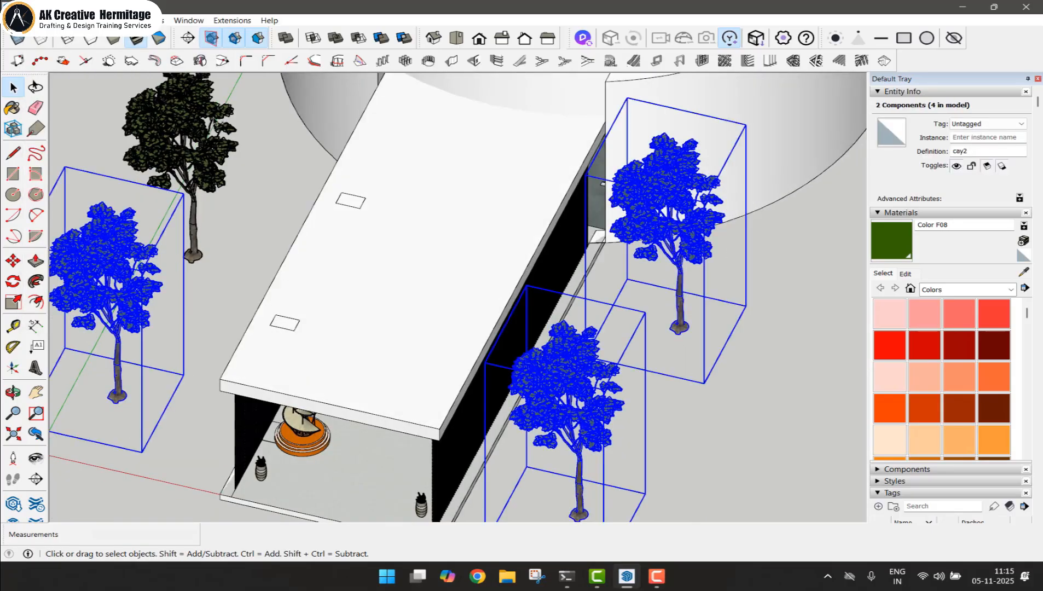
left_click(192, 137, "shift")
right_click(215, 118)
left_click(247, 155)
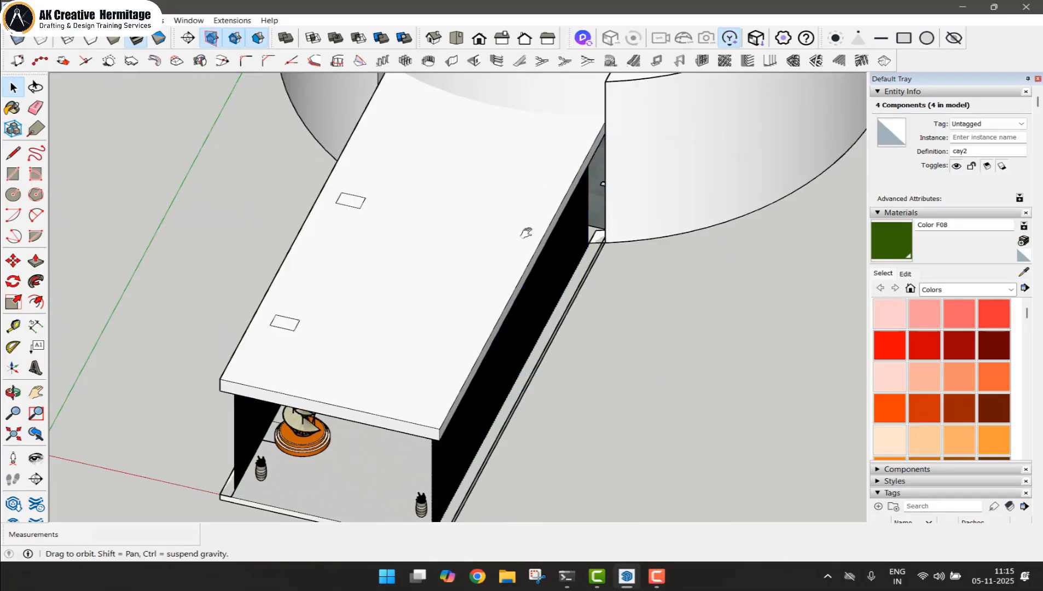
Hide the dome and the outer wall of the round hall to expose the interior beside the corridor
middle_click_drag(526, 230, 477, 395, "shift")
middle_click_drag(435, 245, 505, 267)
middle_click_drag(573, 279, 713, 229)
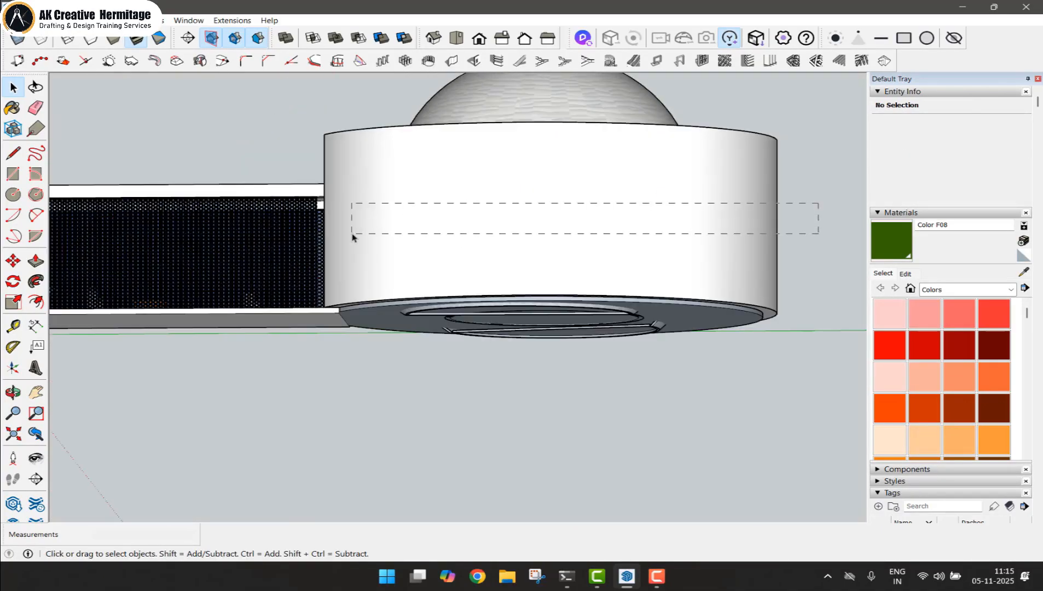
left_click_drag(352, 236, 352, 237)
right_click(419, 239)
left_click(473, 271)
middle_click_drag(310, 204, 275, 265)
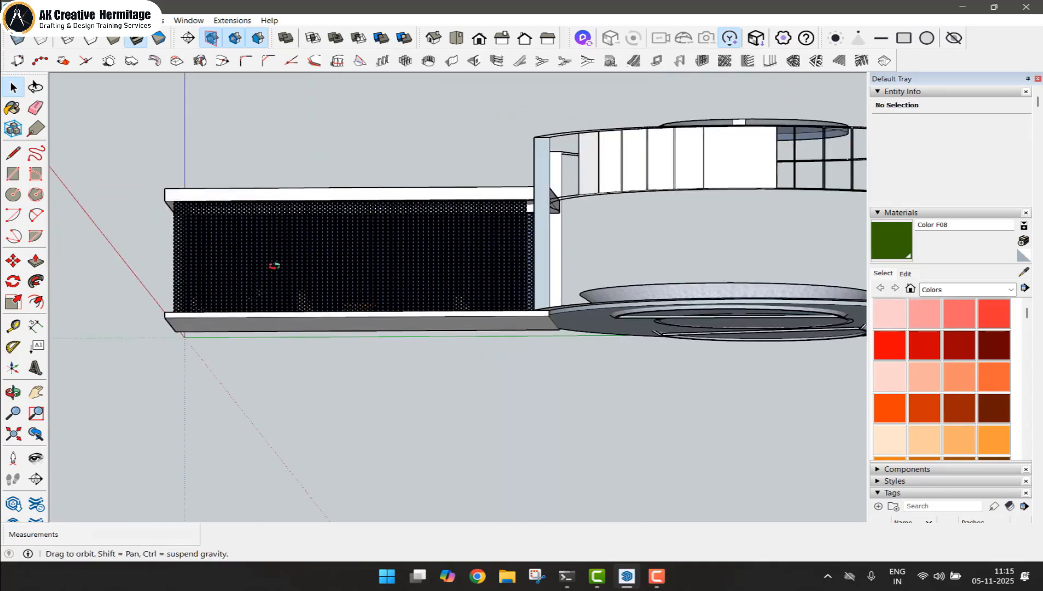
Hide the roof slab of the entrance corridor to expose the space between its perforated side screens
scroll(214, 240, "up", 8)
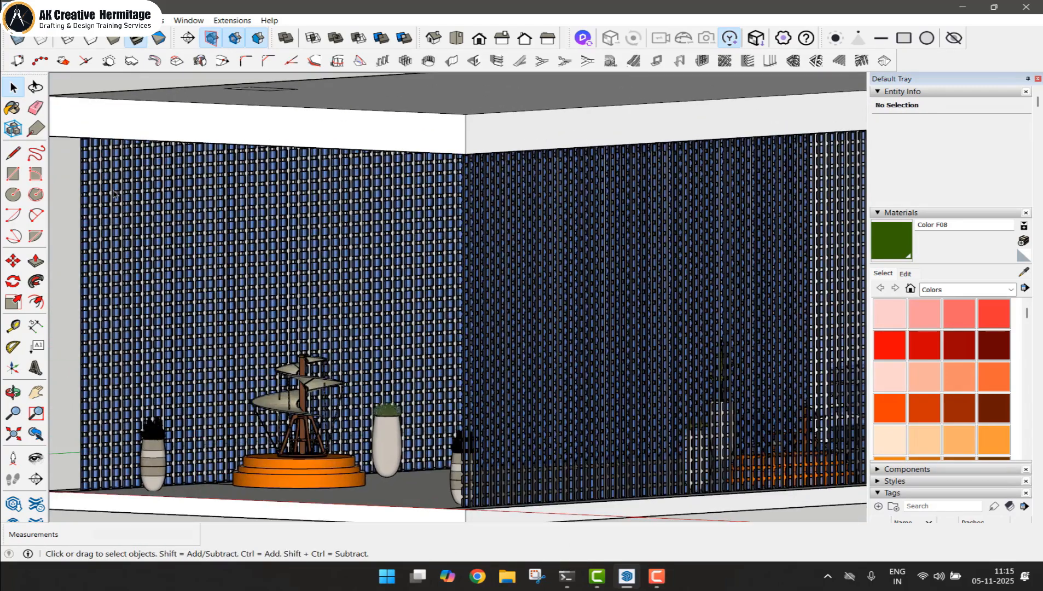
left_click(155, 230)
scroll(154, 230, "down", 10)
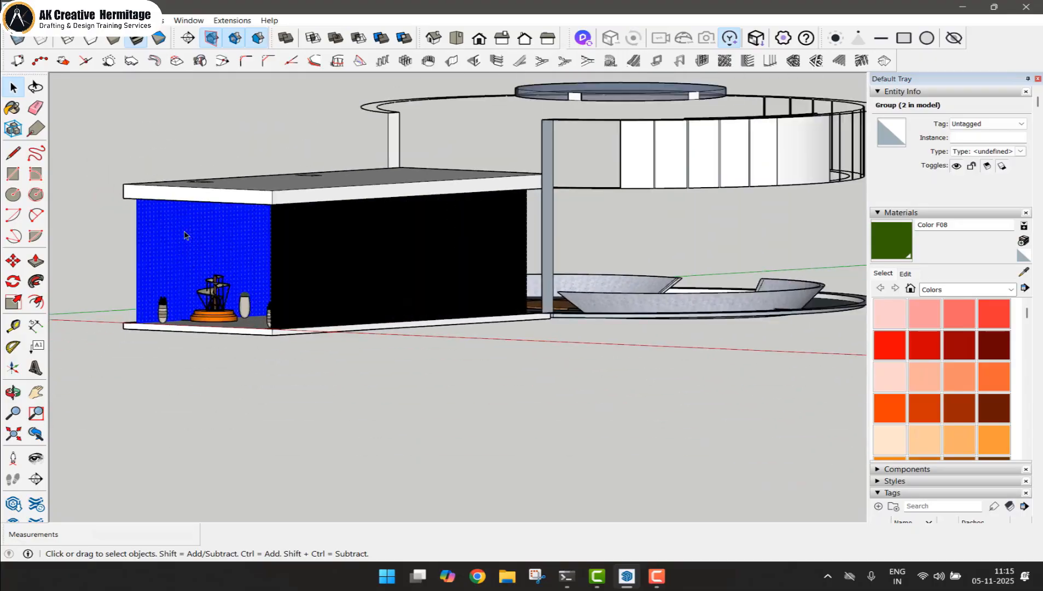
scroll(175, 239, "down", 2)
middle_click_drag(237, 243, 434, 204)
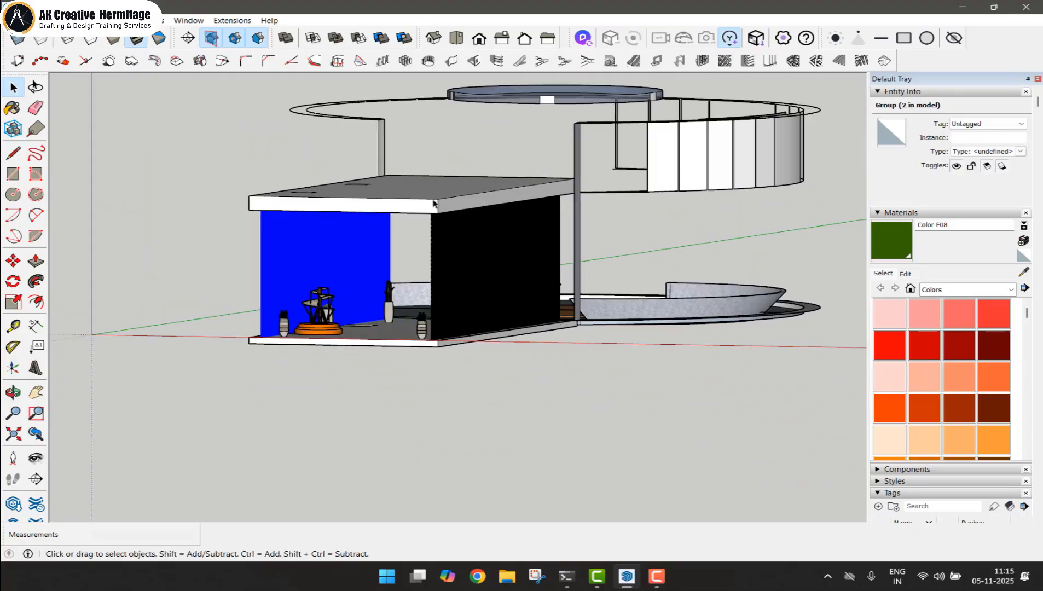
right_click(456, 207)
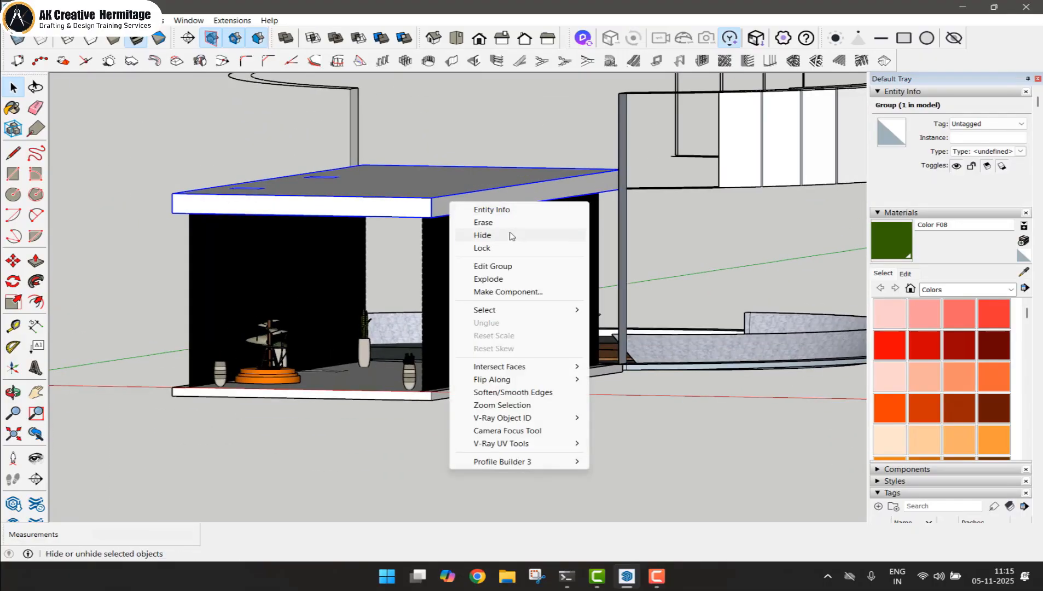
left_click(492, 234)
Restore the hidden corridor roof, dome and outer wall of the round hall
scroll(378, 238, "up", 5)
scroll(294, 272, "up", 8)
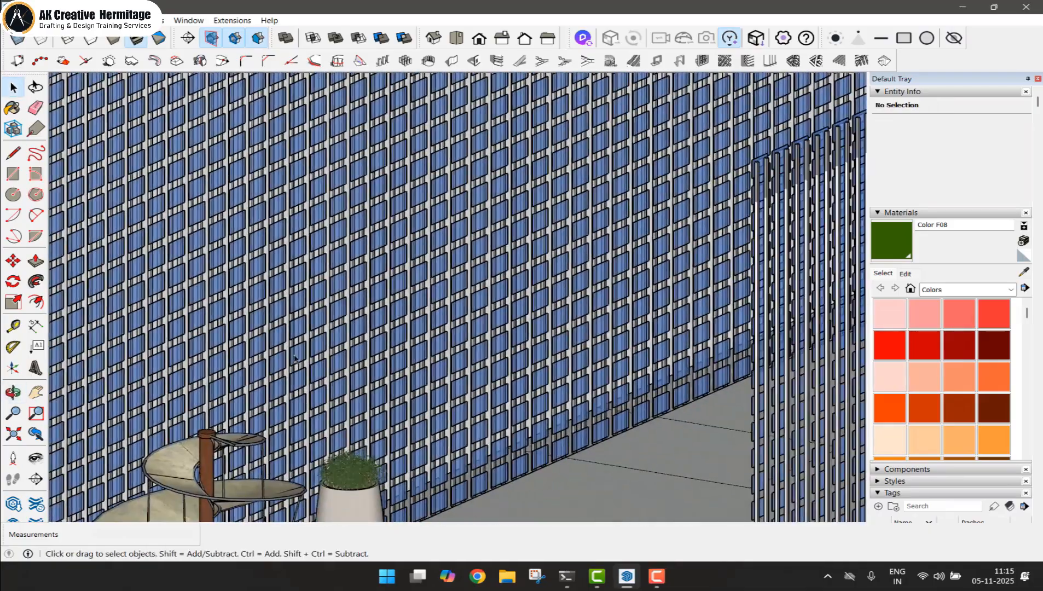
scroll(294, 358, "down", 10)
middle_click_drag(532, 338, 165, 374, "shift")
middle_click_drag(503, 305, 489, 344)
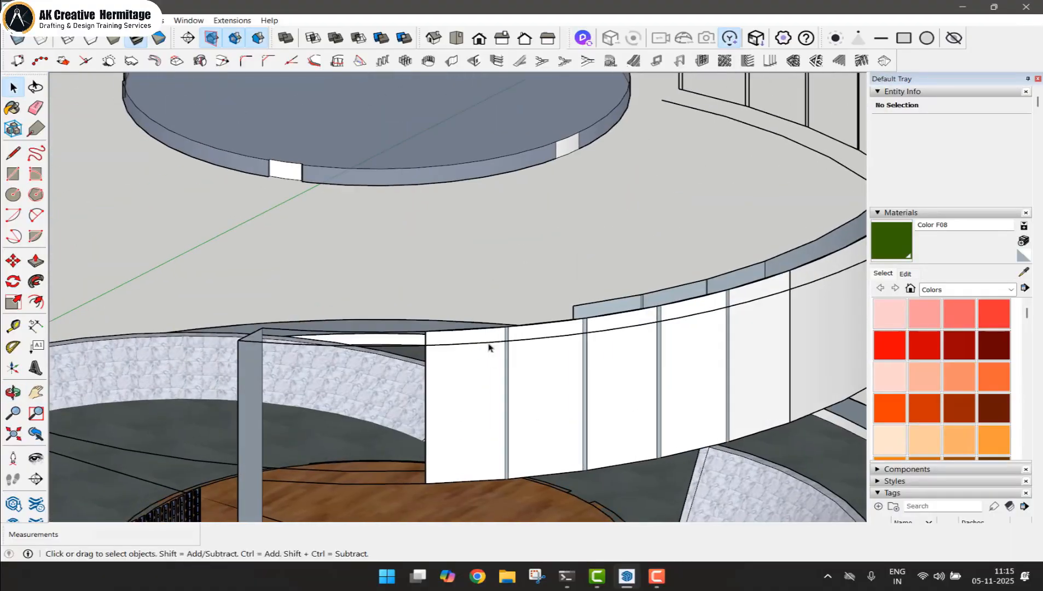
scroll(486, 341, "up", 5)
scroll(630, 248, "down", 5)
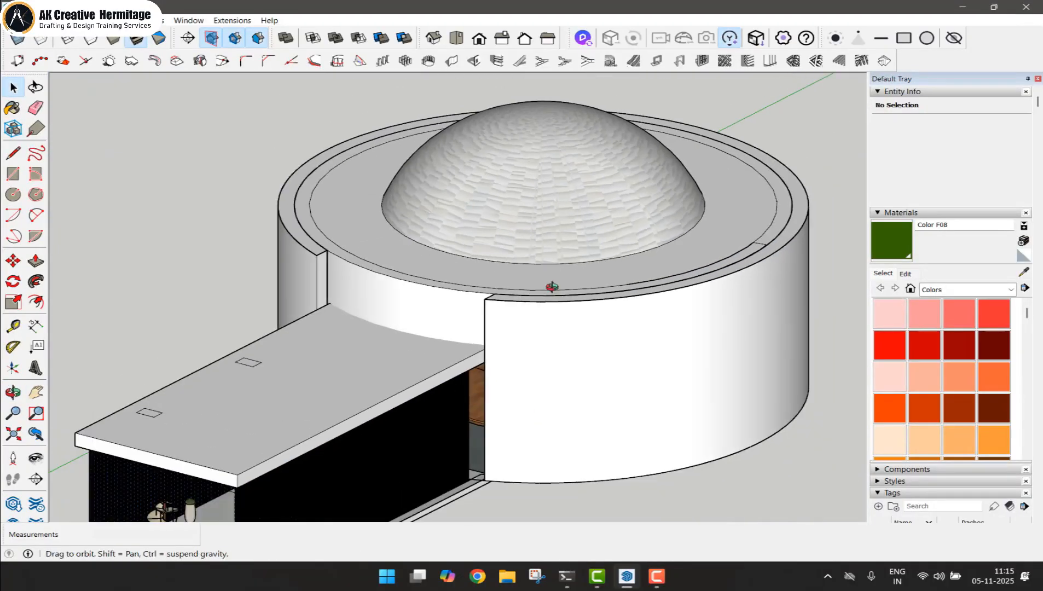
Bring the hanging winged exhibit out from inside the building into the empty space beside it, about 11208 mm away
middle_click_drag(552, 286, 521, 262)
scroll(521, 263, "up", 8)
left_click(521, 262)
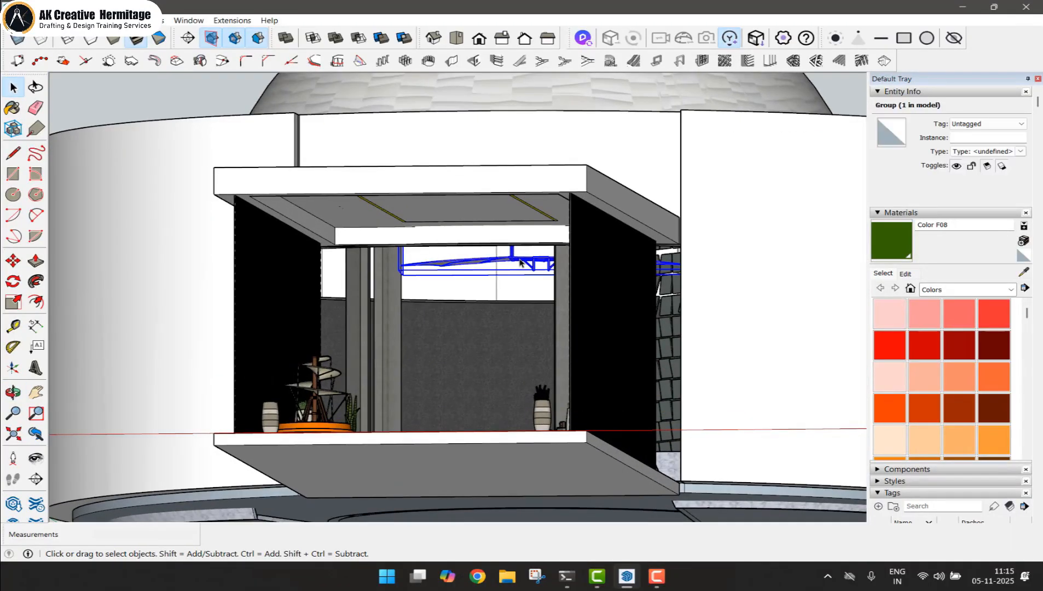
left_click(520, 258)
middle_click_drag(629, 282, 221, 372)
key("ctrl")
scroll(221, 372, "down", 4)
left_click(208, 358)
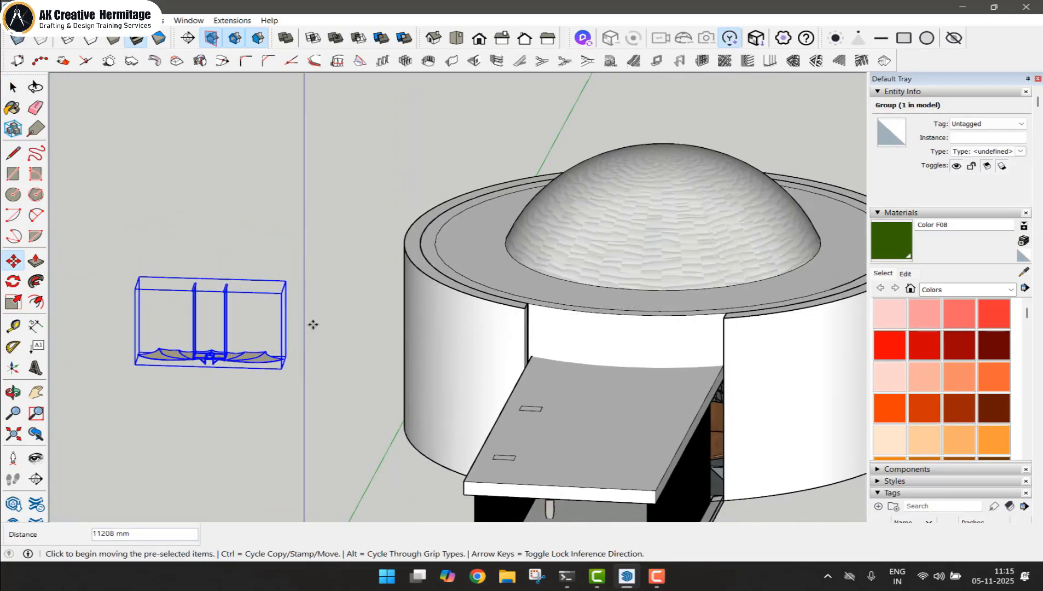
Hide the complete domed building with its corridor, isolating the winged exhibit
key("space")
left_click(339, 238)
scroll(339, 239, "down", 3)
left_click_drag(444, 470, 444, 471)
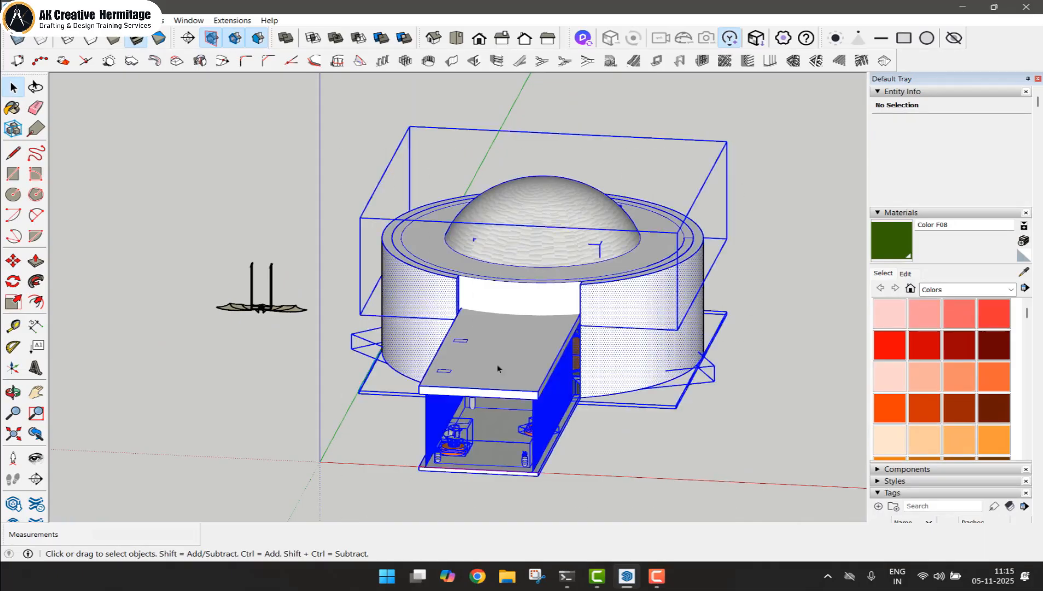
right_click(525, 318)
left_click(558, 41)
Show the winged exhibit in Top view and export it as a 2D AutoCAD DWG named T3
middle_click_drag(571, 137, 398, 397)
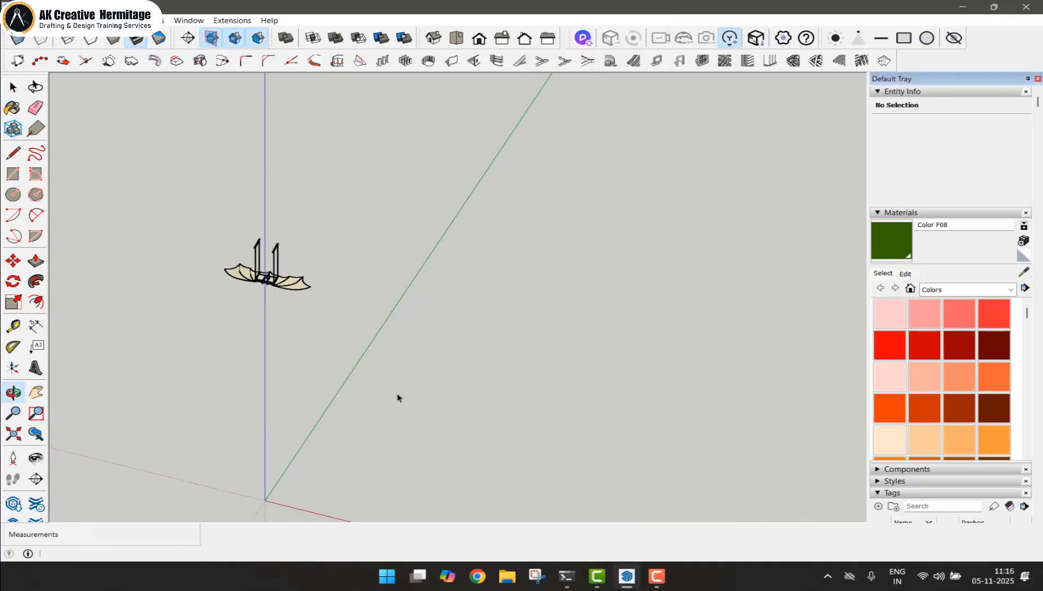
left_click(465, 40)
scroll(512, 298, "up", 3)
left_click(31, 20)
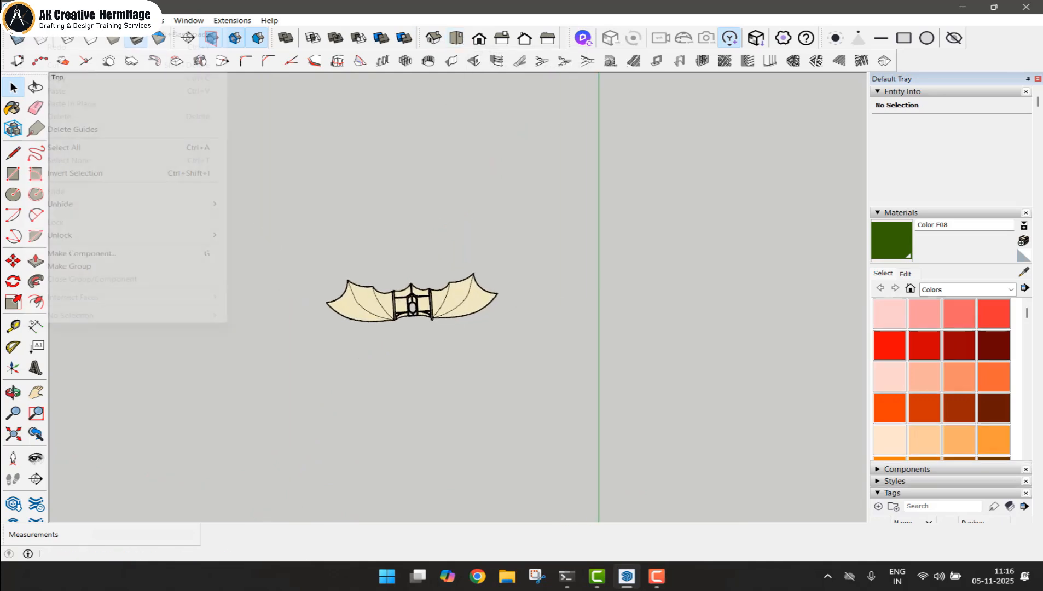
mouse_move(12, 20)
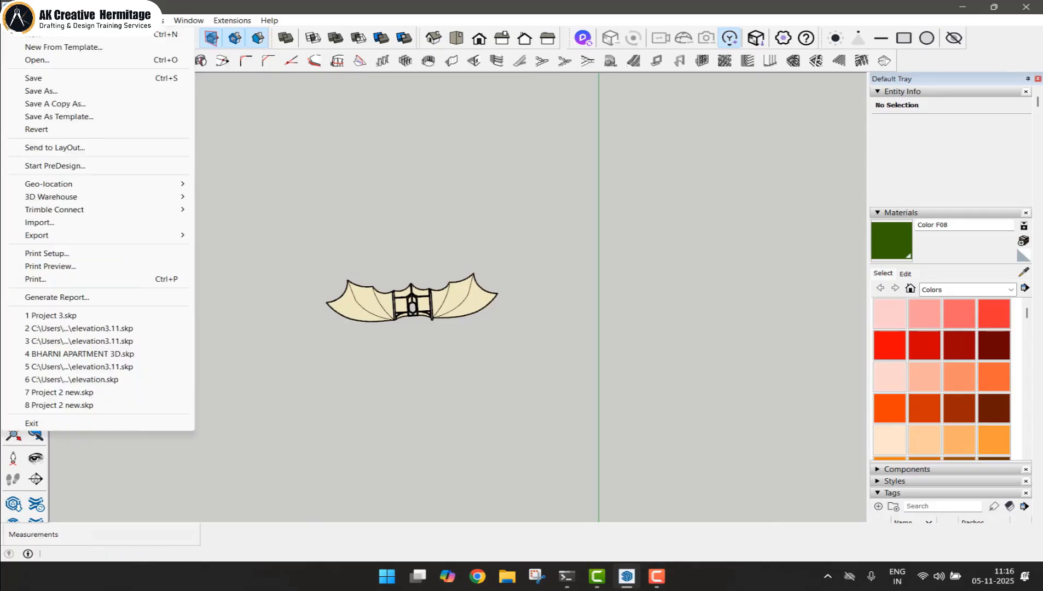
mouse_move(94, 236)
left_click(252, 251)
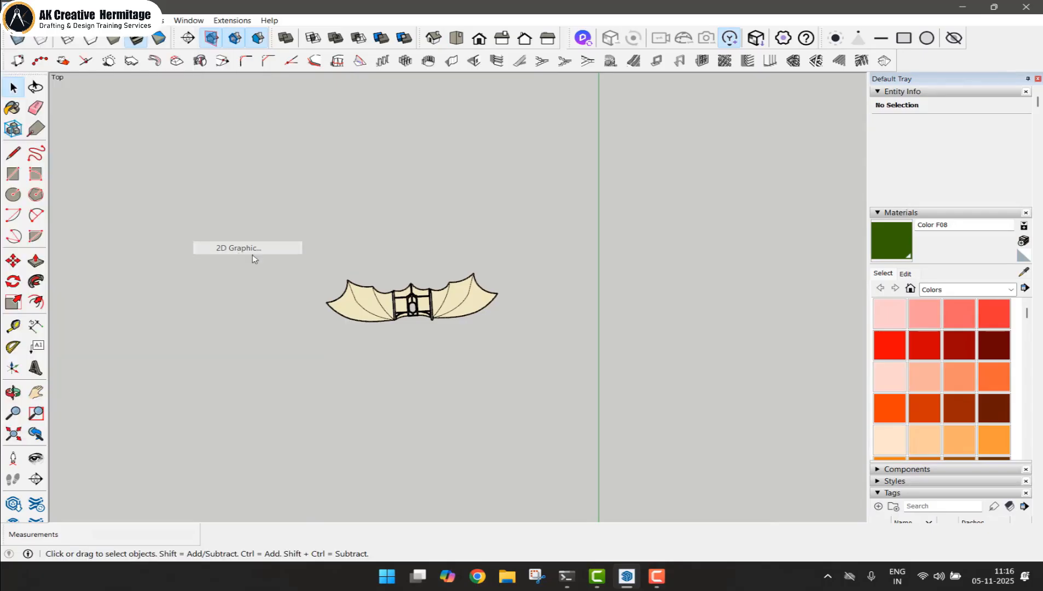
type("T2")
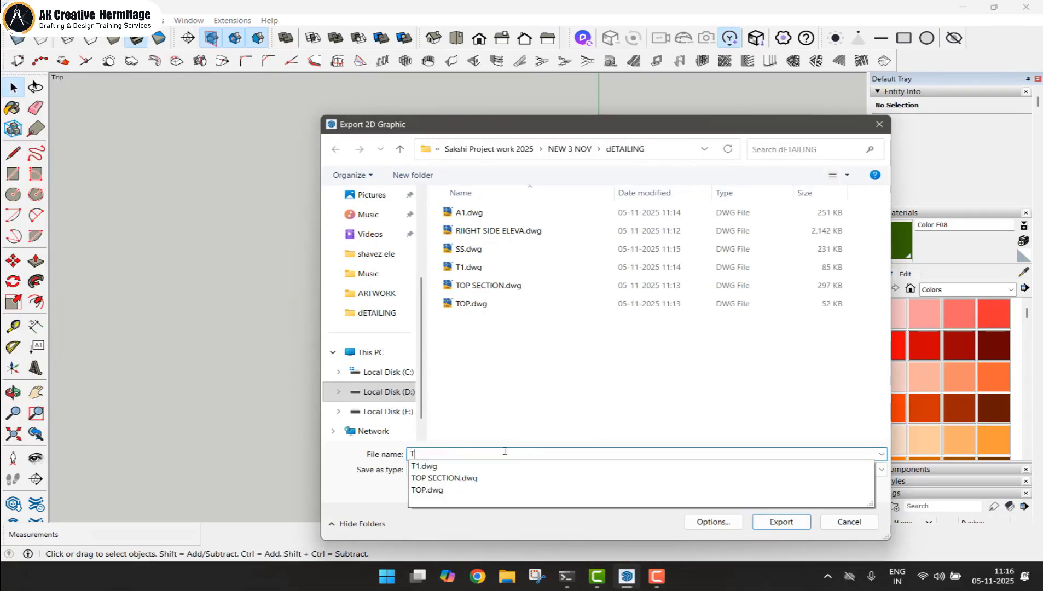
left_click(781, 522)
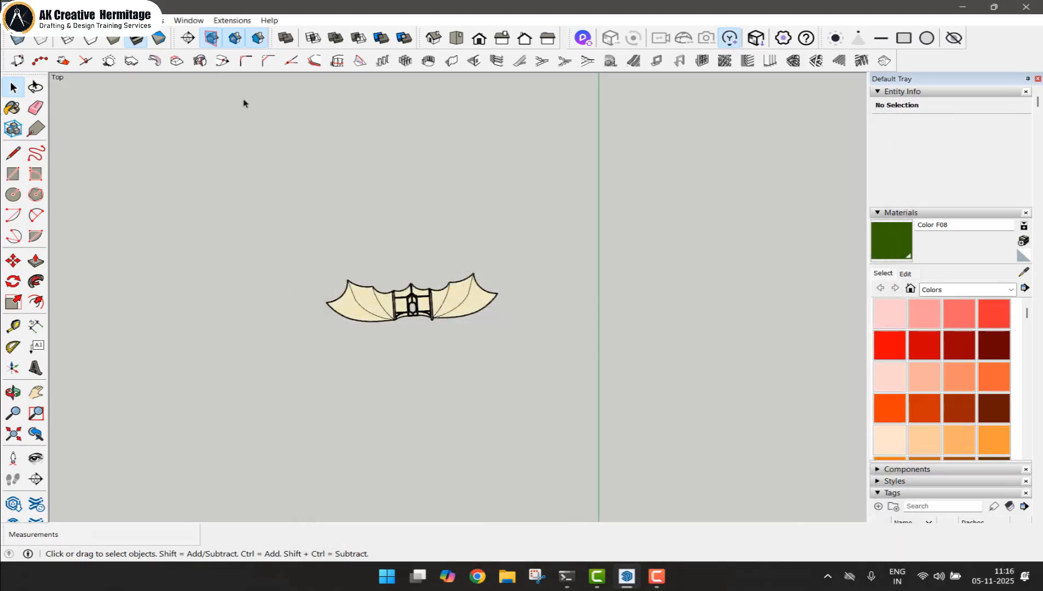
left_click(34, 20)
mouse_move(181, 204)
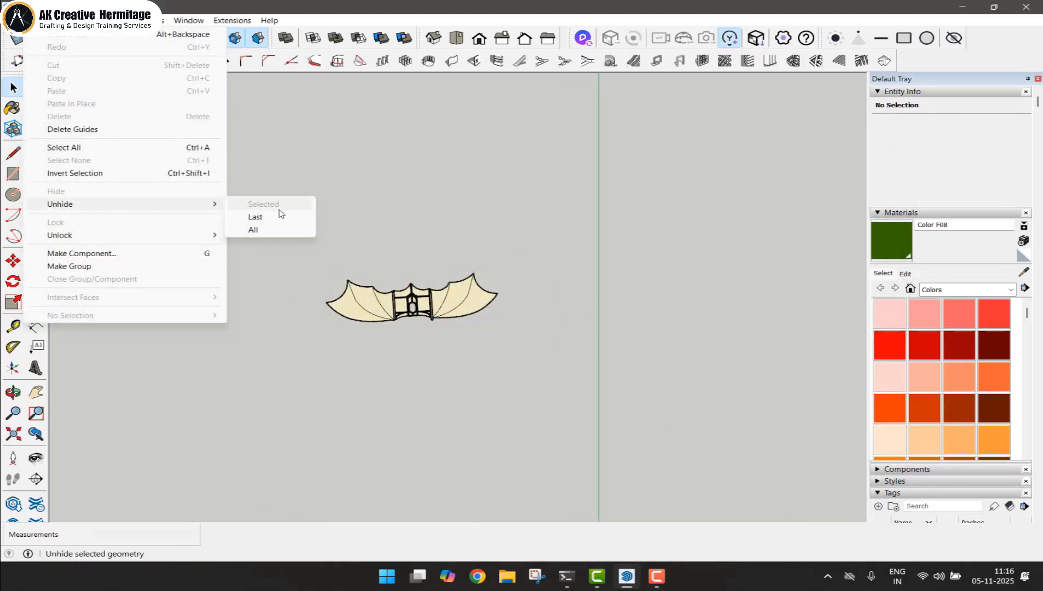
left_click(663, 586)
left_click(990, 525)
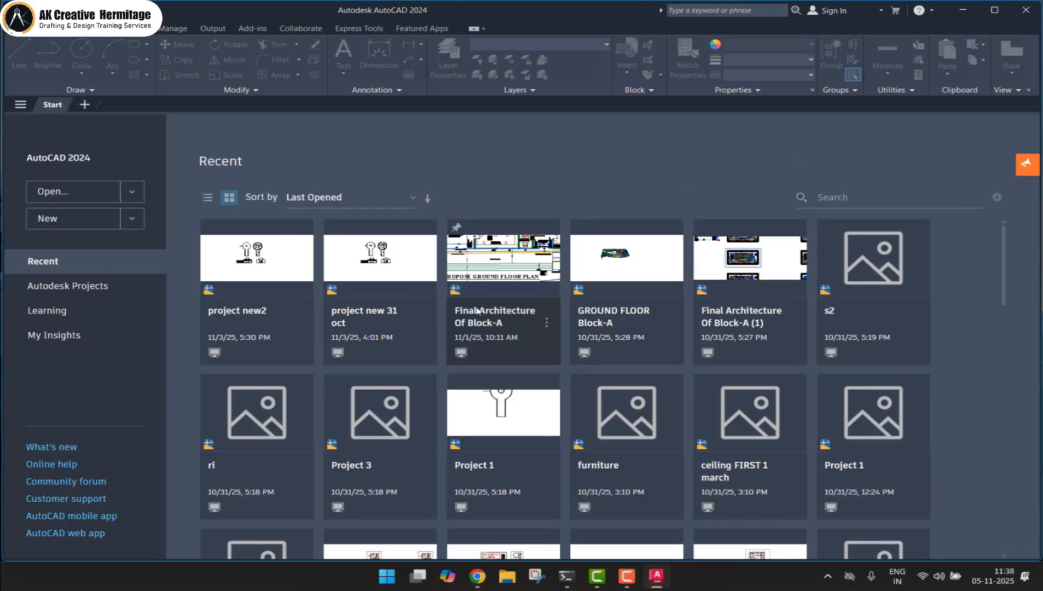
left_click(626, 576)
left_click(989, 527)
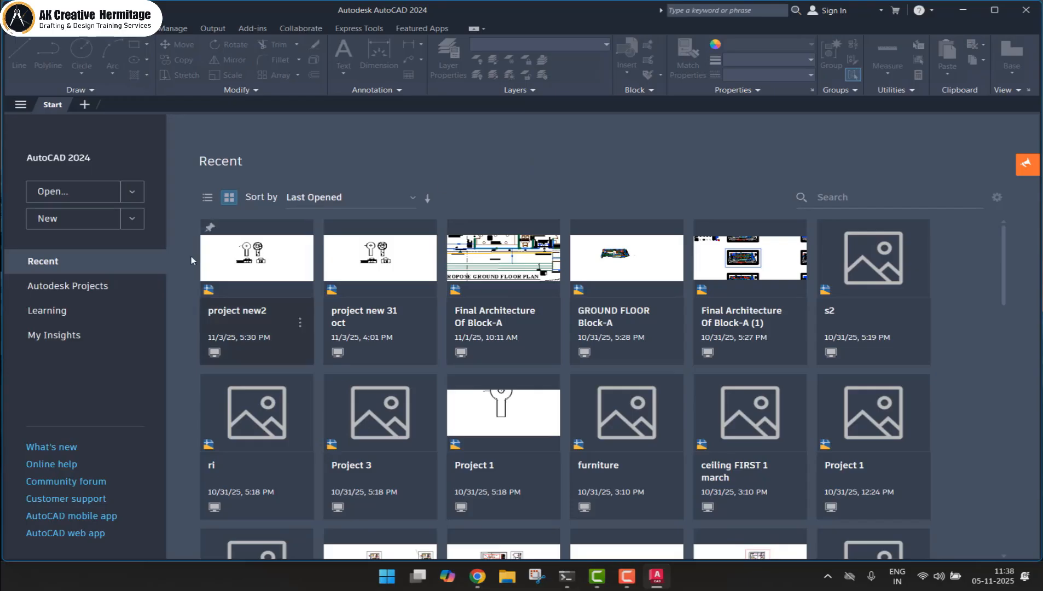
left_click(626, 577)
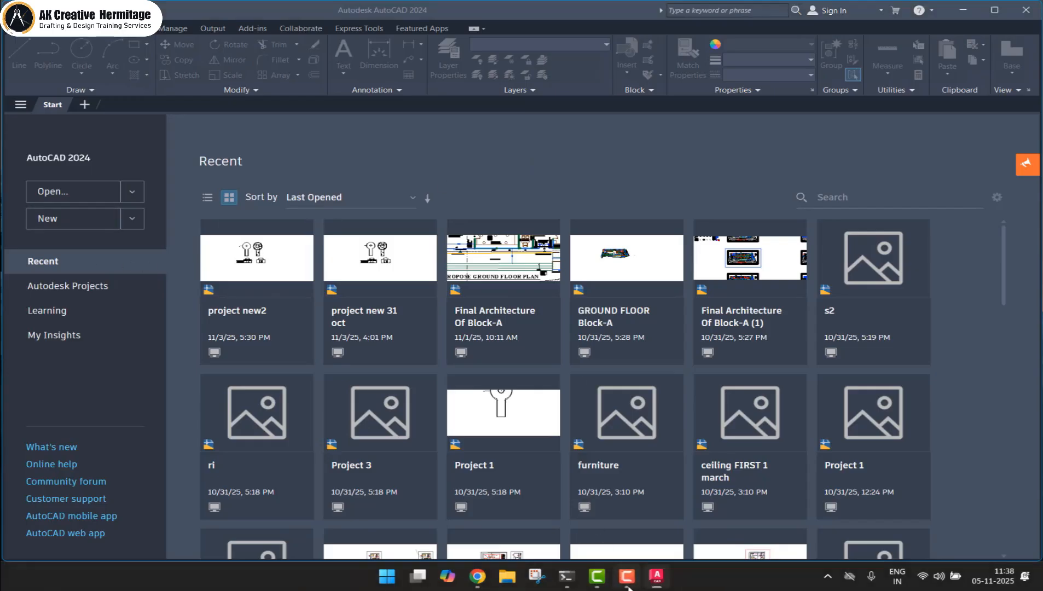
left_click(988, 527)
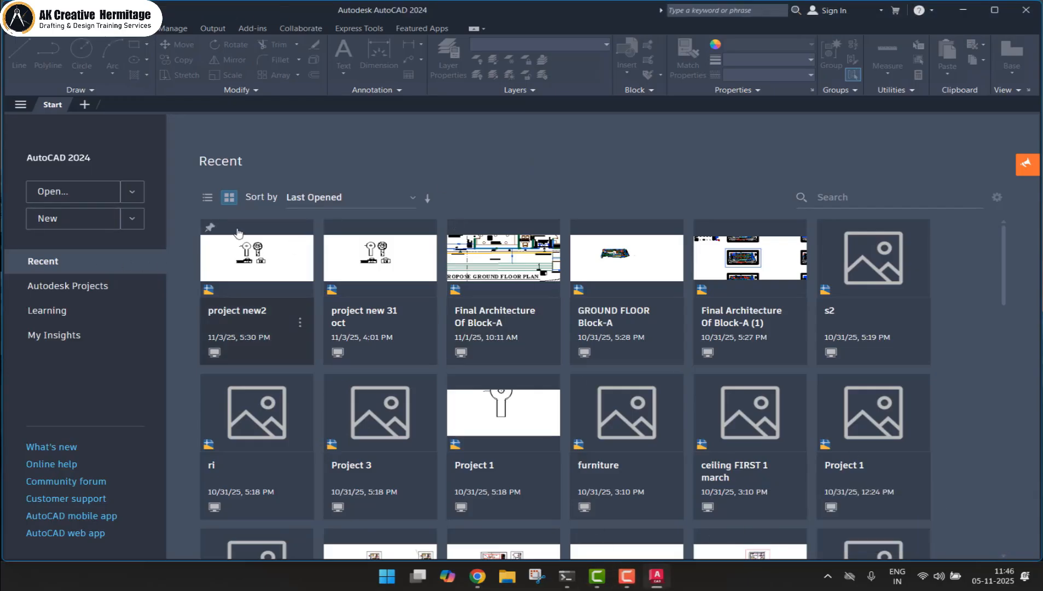
Start a new drawing in AutoCAD and set its length precision to 0.0 in the drawing units
left_click(92, 220)
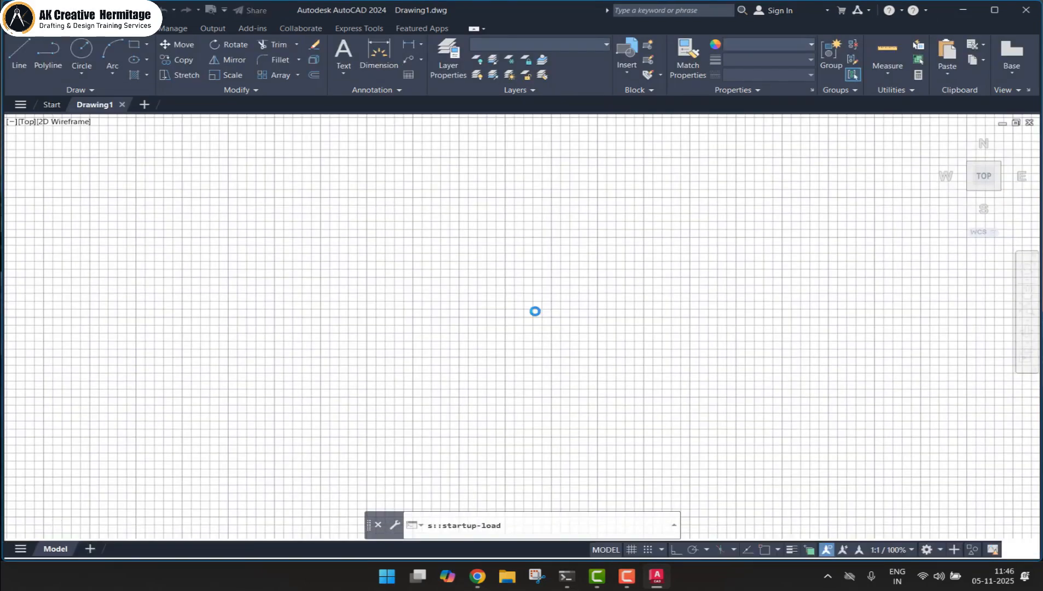
scroll(433, 264, "down", 3)
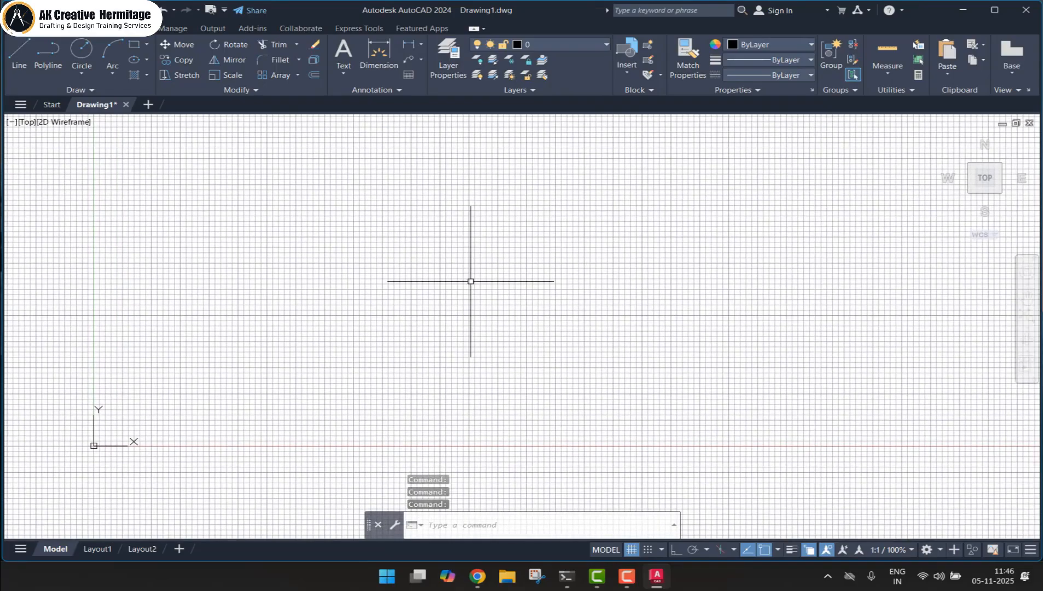
key("Return")
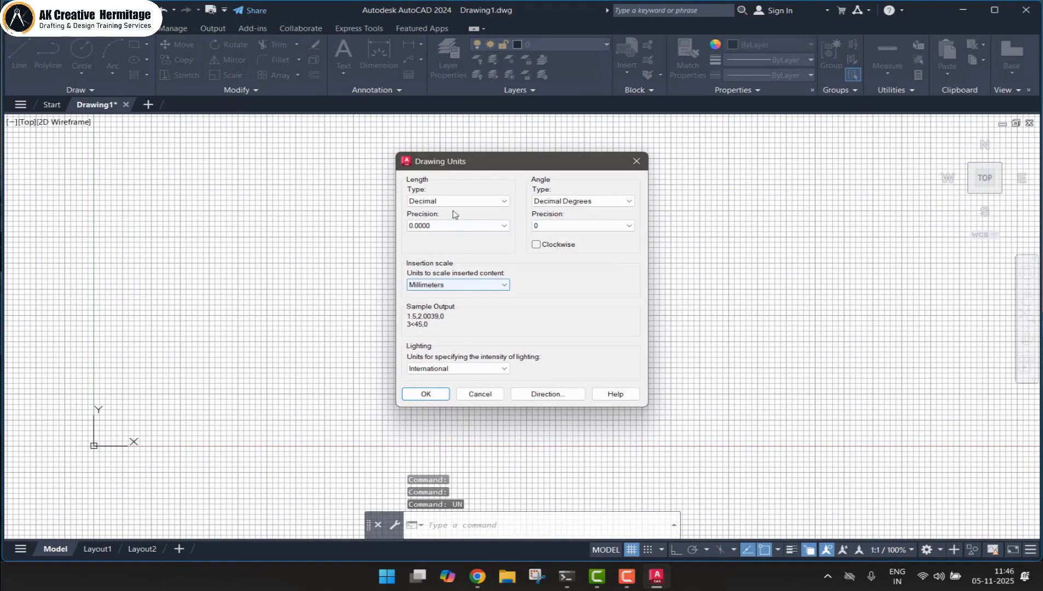
left_click(452, 225)
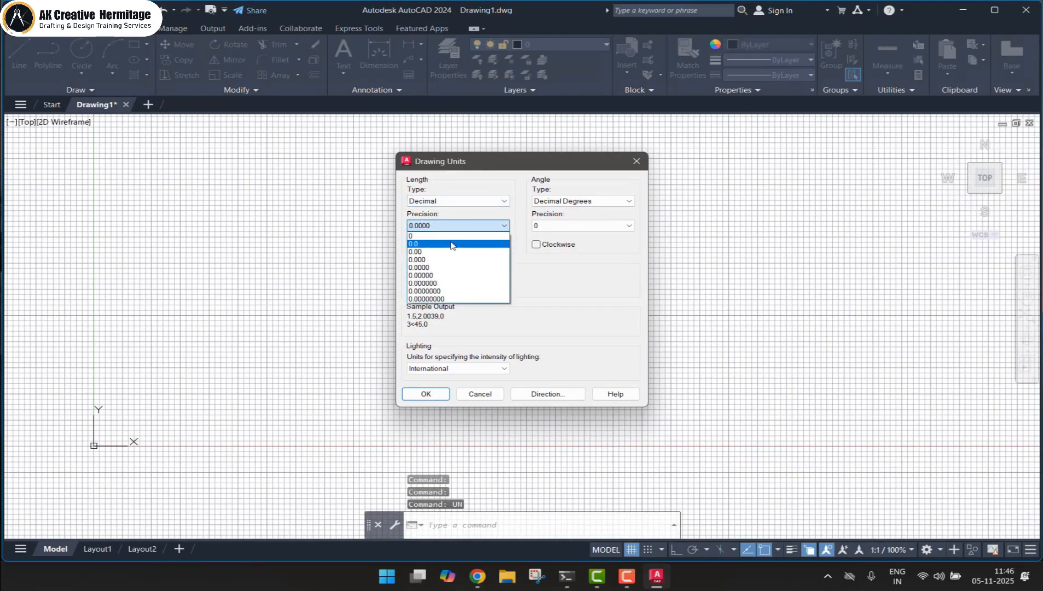
left_click(452, 242)
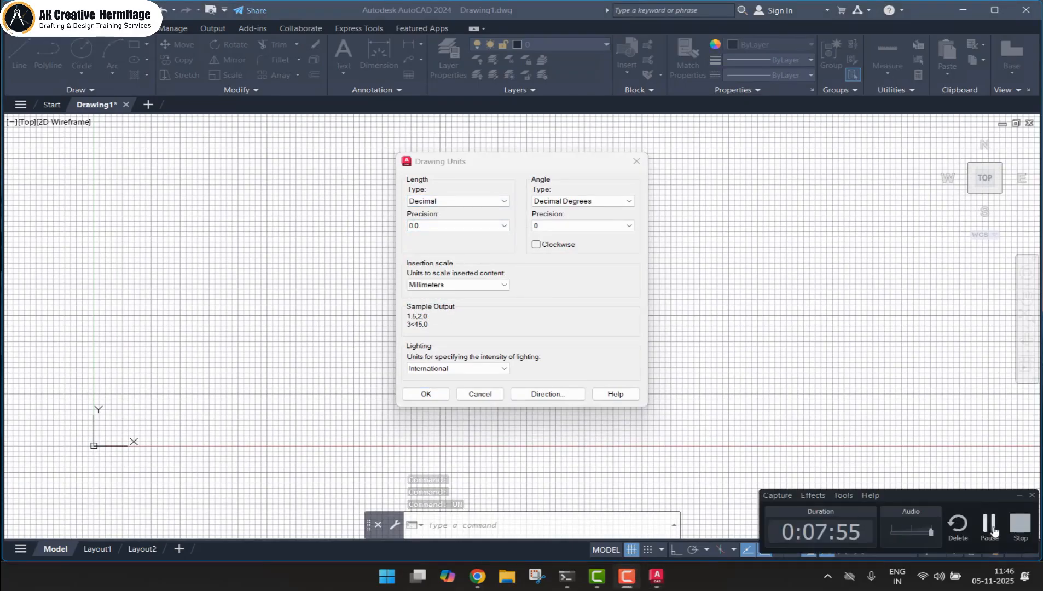
left_click(439, 399)
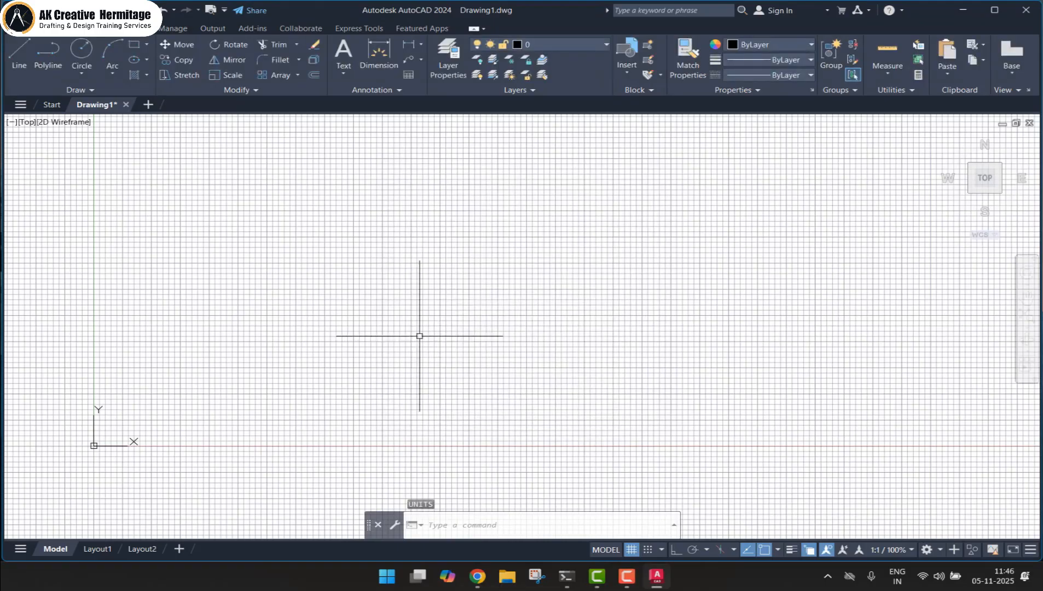
Turn off the drawing grid and enable all object snap modes
key("F7")
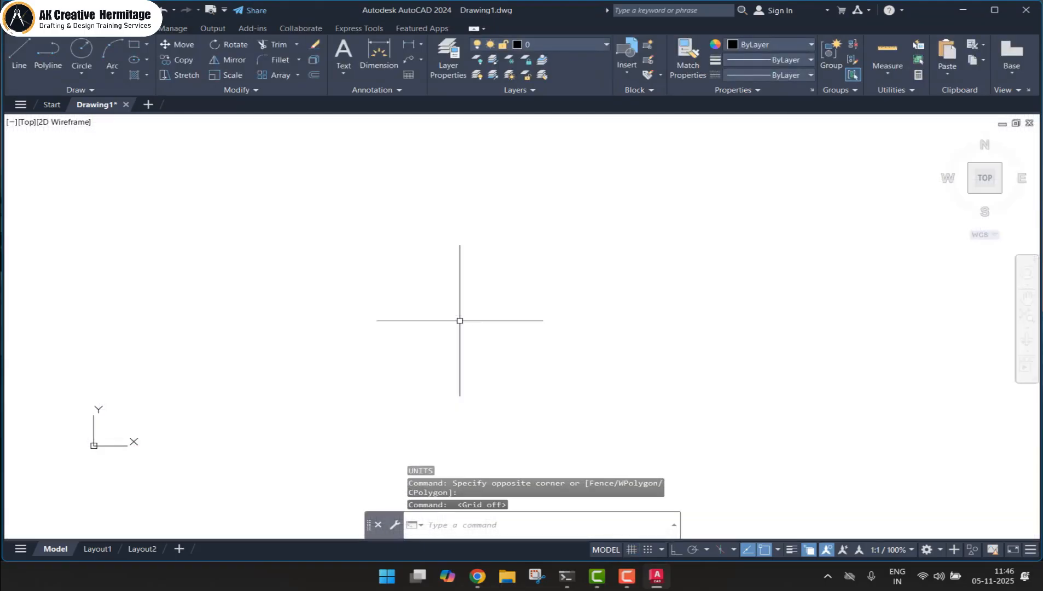
type("S")
key("Return")
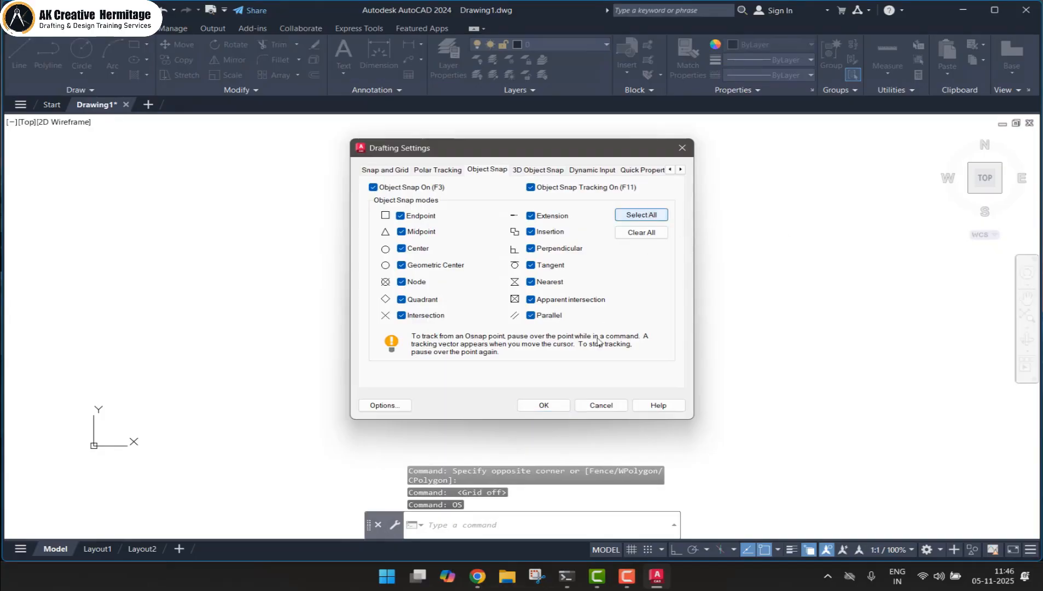
left_click(553, 405)
left_click(255, 228)
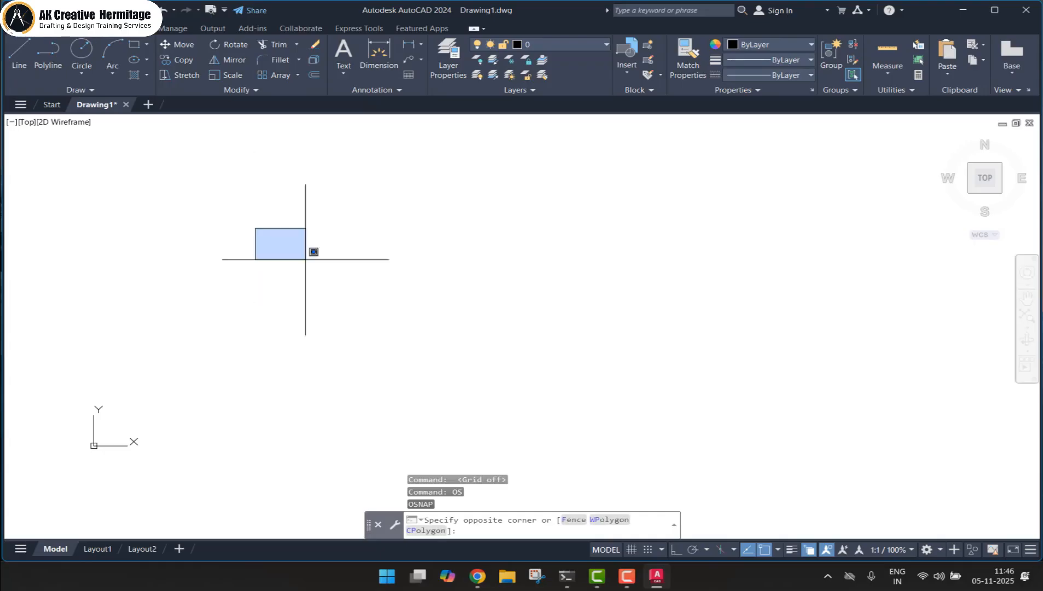
left_click(581, 387)
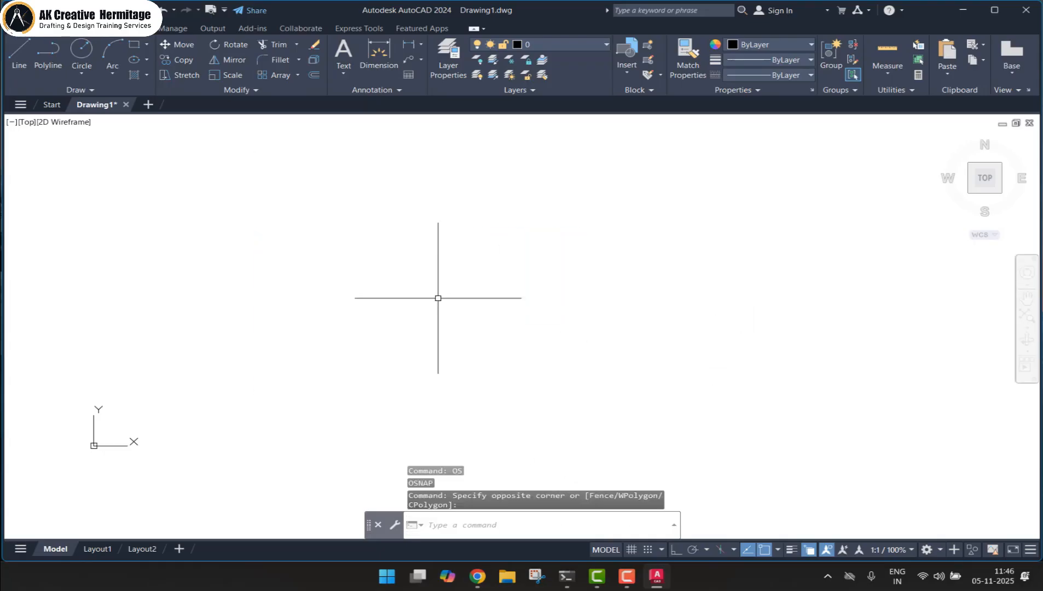
Open A1.dwg from the dETAILING folder, continuing past the foreign DWG notice
left_click(21, 105)
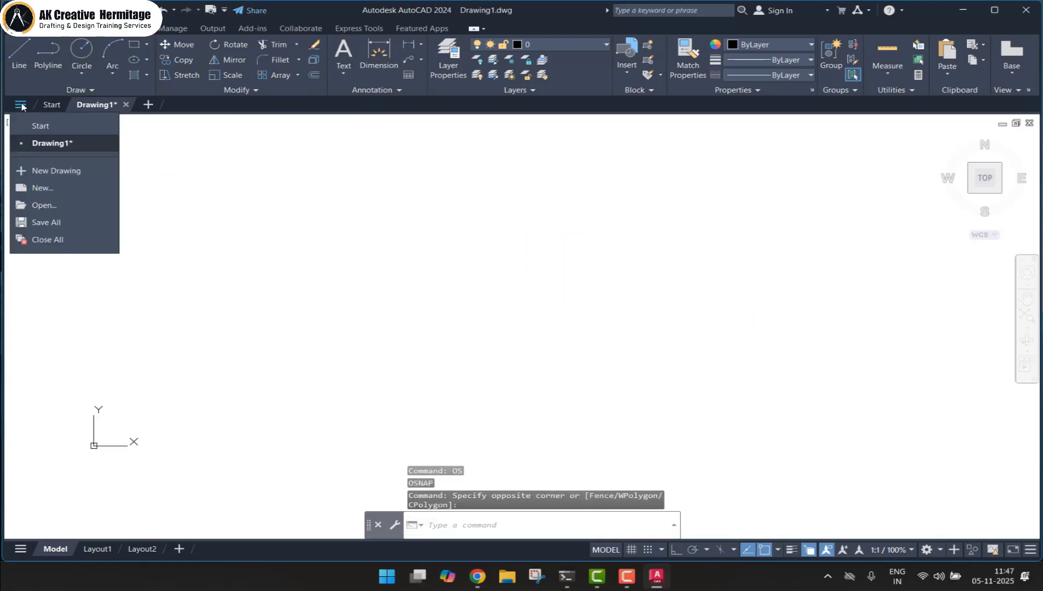
left_click(48, 143)
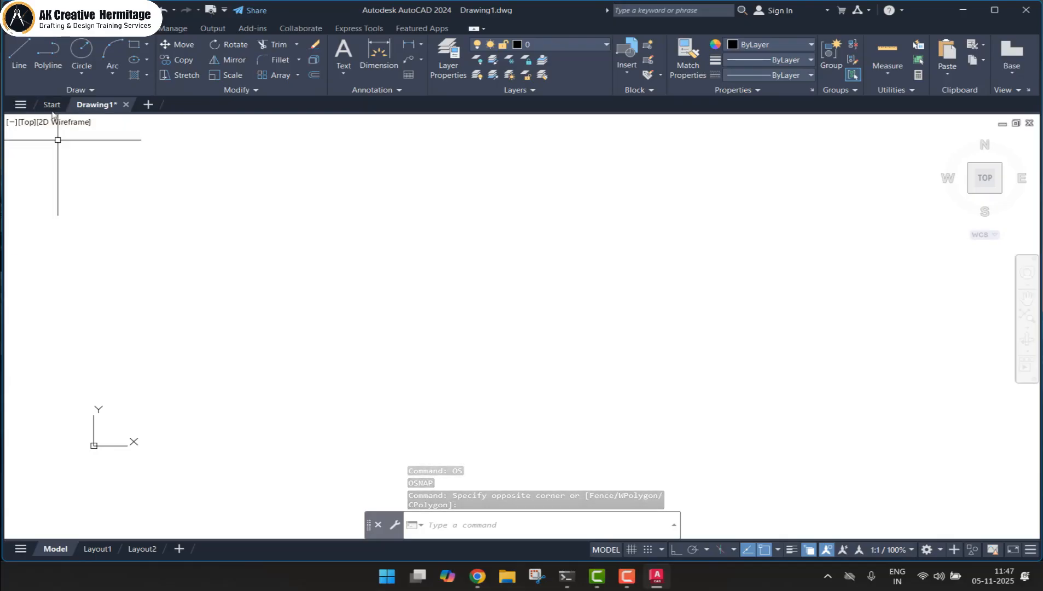
left_click(55, 105)
left_click(71, 192)
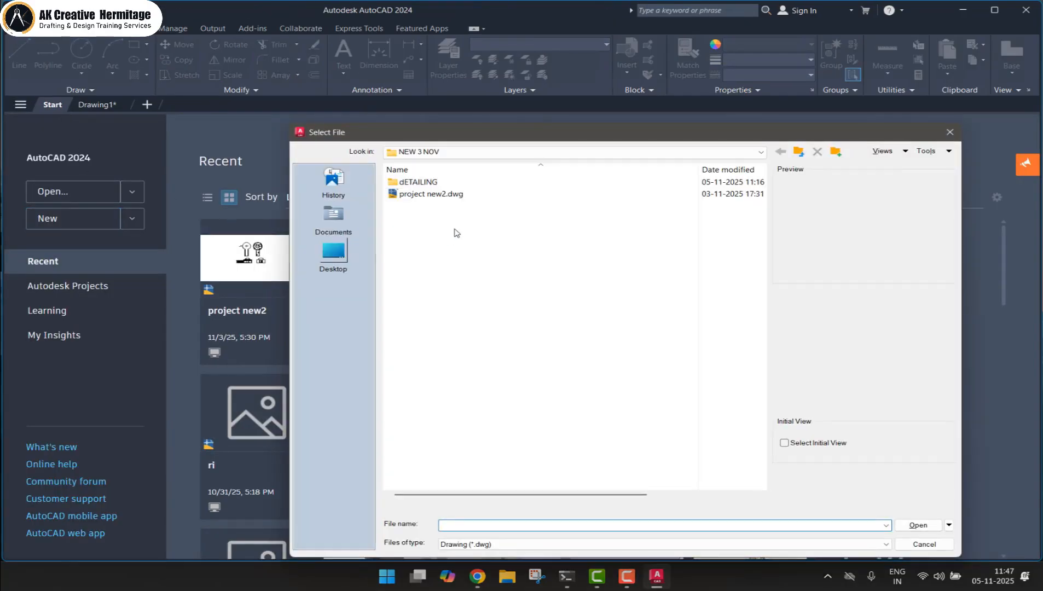
double_click(437, 185)
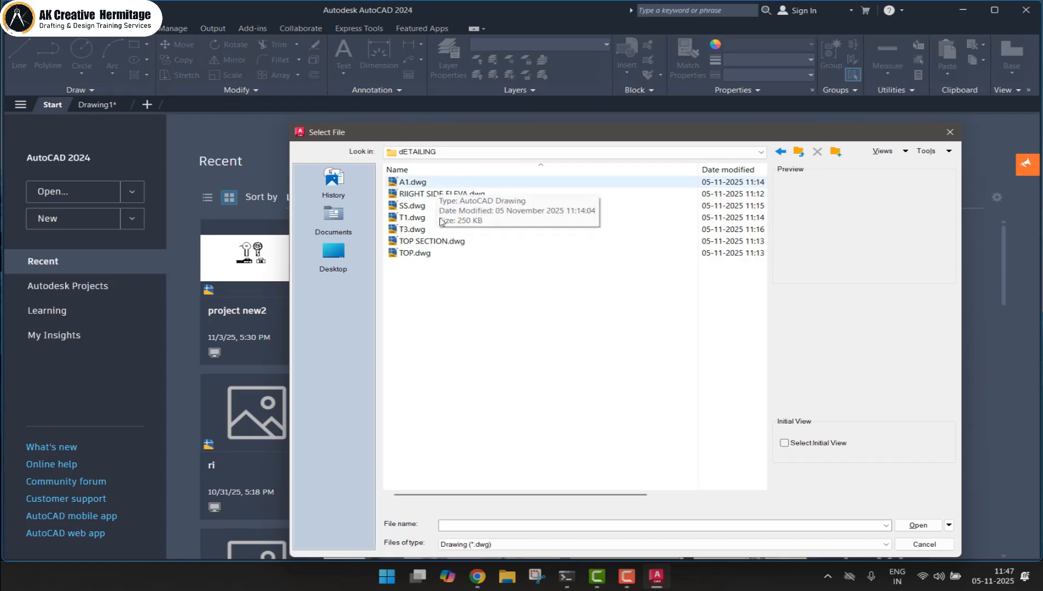
double_click(426, 182)
left_click(471, 249)
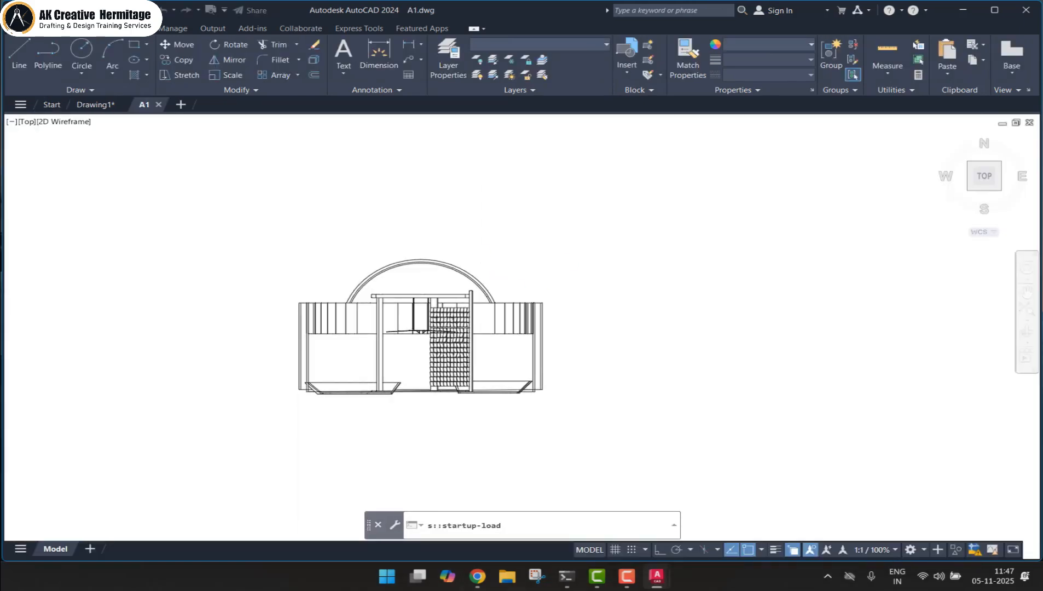
Copy the whole front elevation from A1 and paste it into Drawing1 near the origin
left_click(547, 233)
left_click(223, 440)
key("ctrl+c")
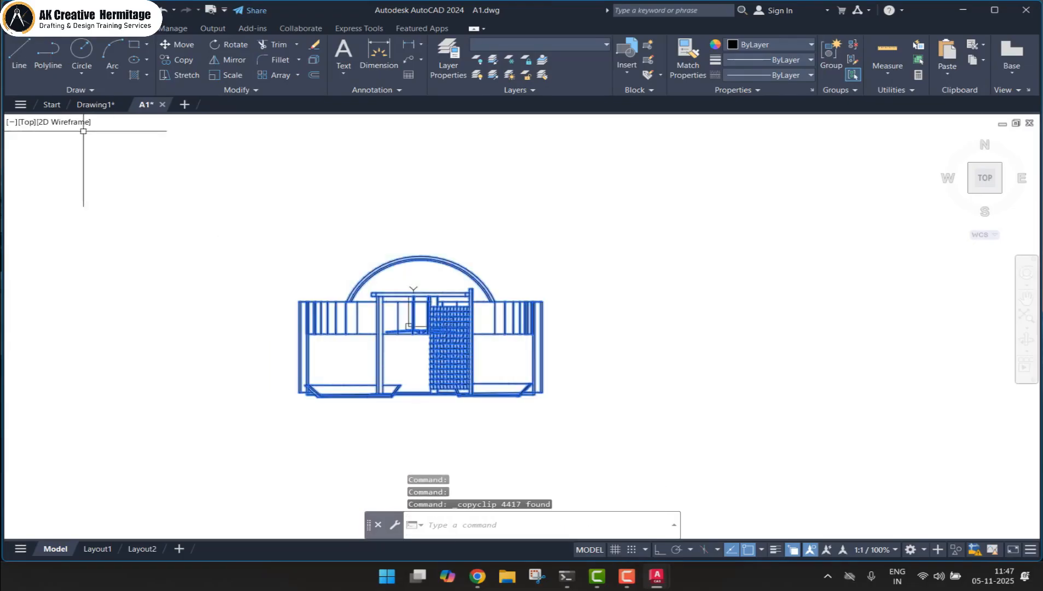
left_click(86, 109)
key("ctrl+v")
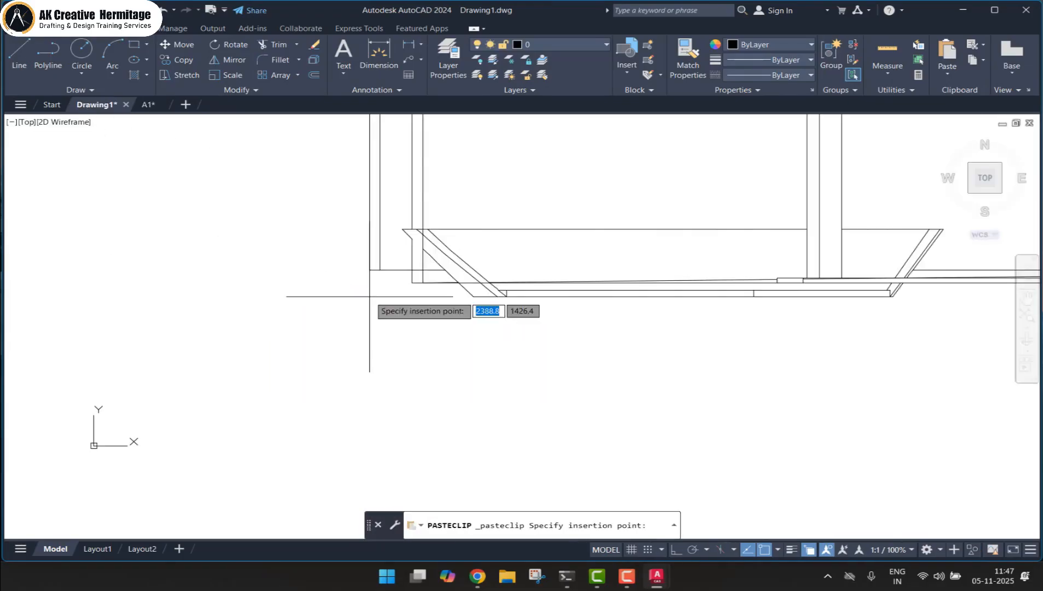
left_click(307, 344)
scroll(350, 416, "down", 10)
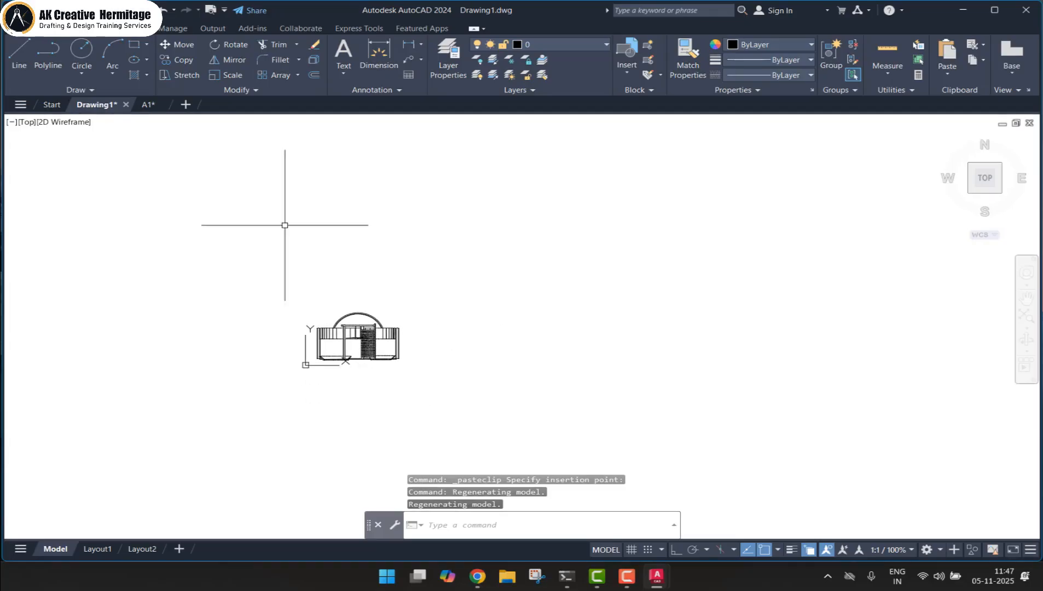
Open RIIGHT SIDE ELEVA.dwg from the dETAILING folder, continuing past the foreign DWG notice
left_click(53, 106)
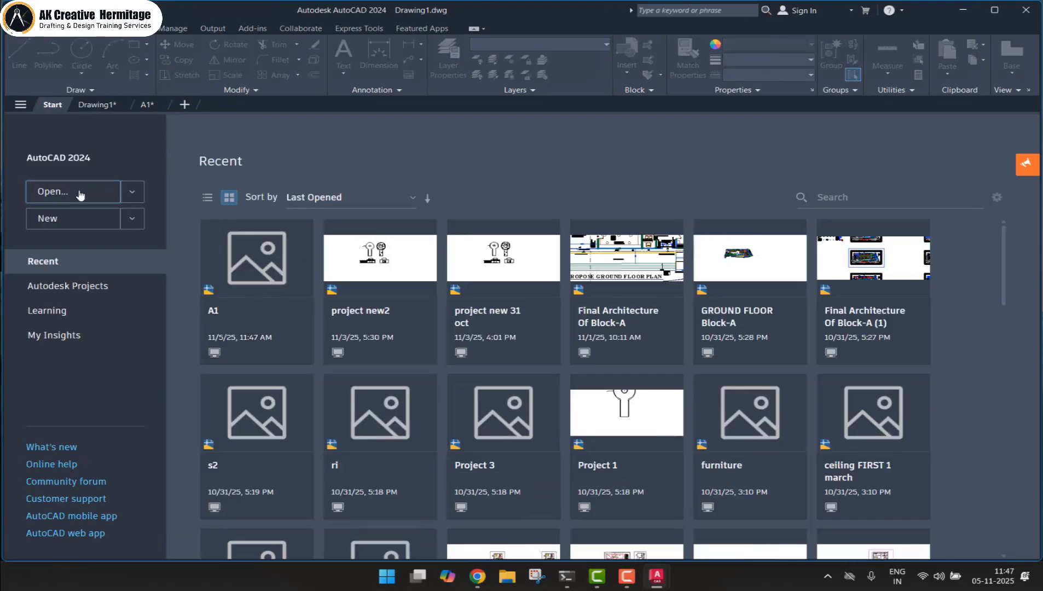
left_click(79, 193)
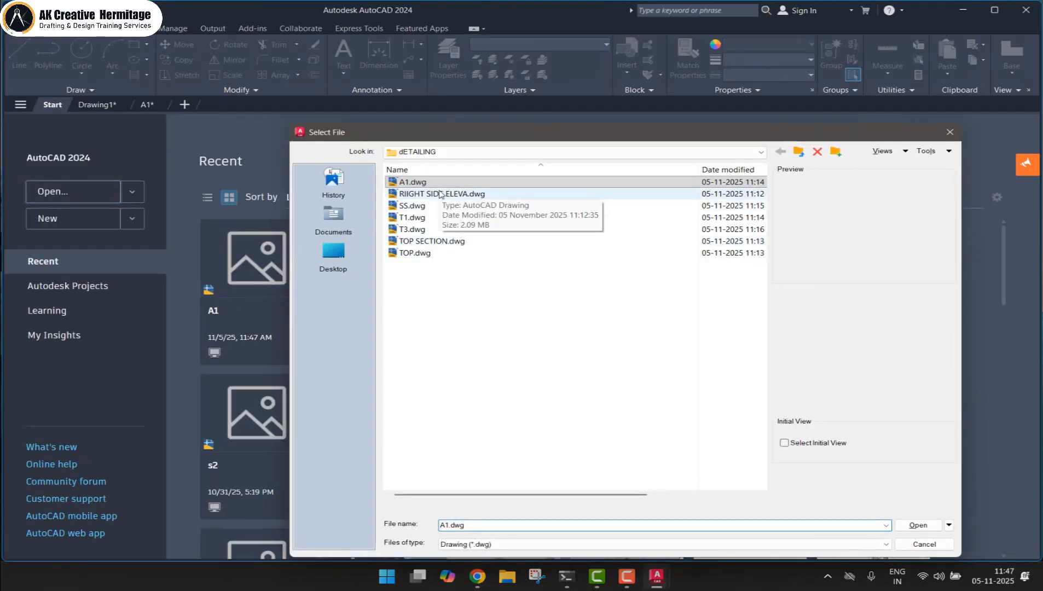
double_click(441, 194)
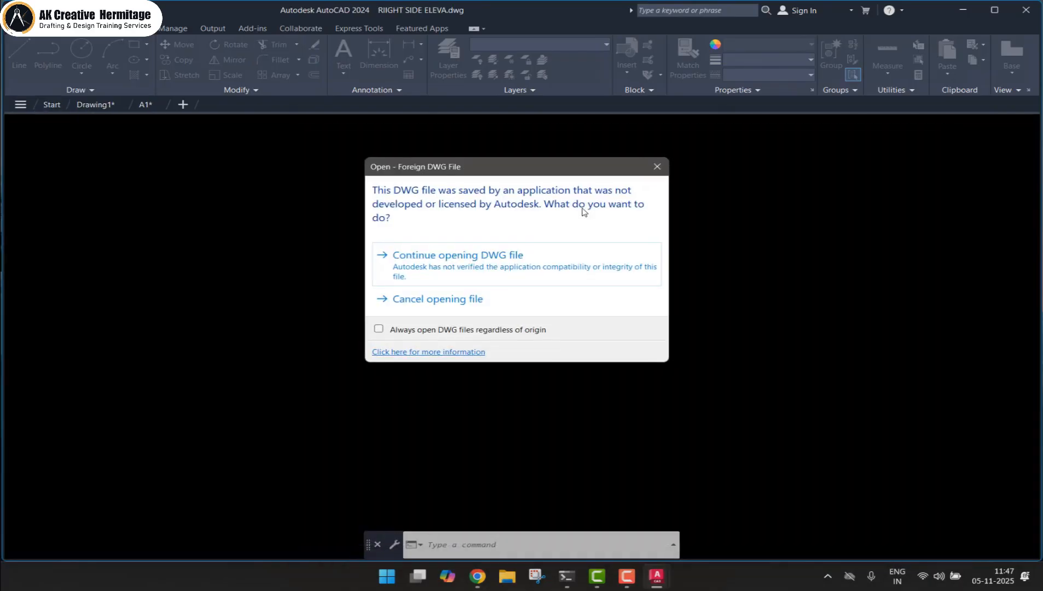
left_click(537, 253)
Copy the entire right side elevation and paste it into Drawing1 to the right of the front elevation
left_click(750, 210)
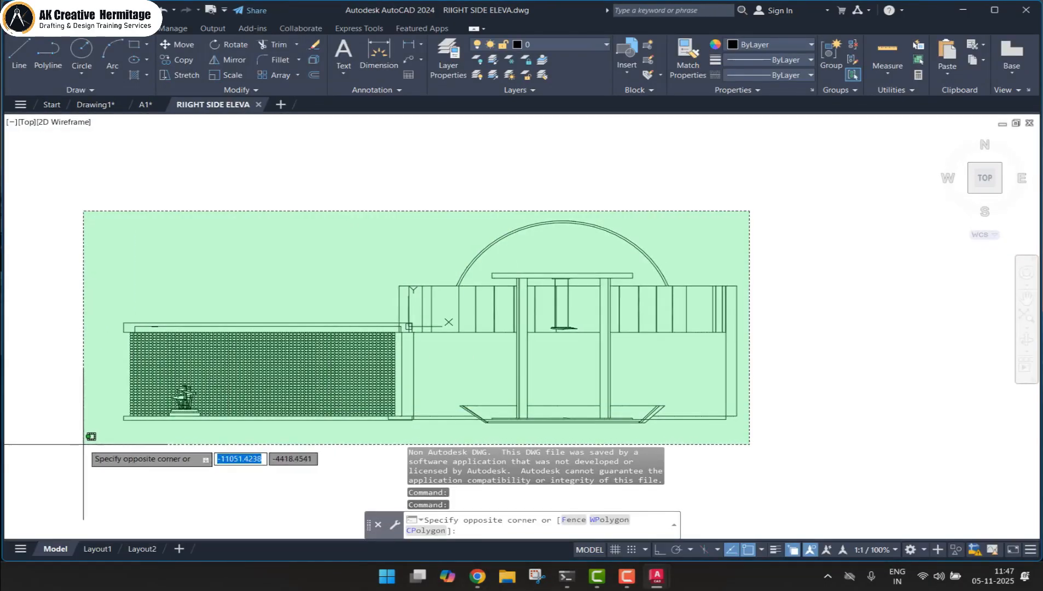
left_click(85, 435)
key("ctrl+c")
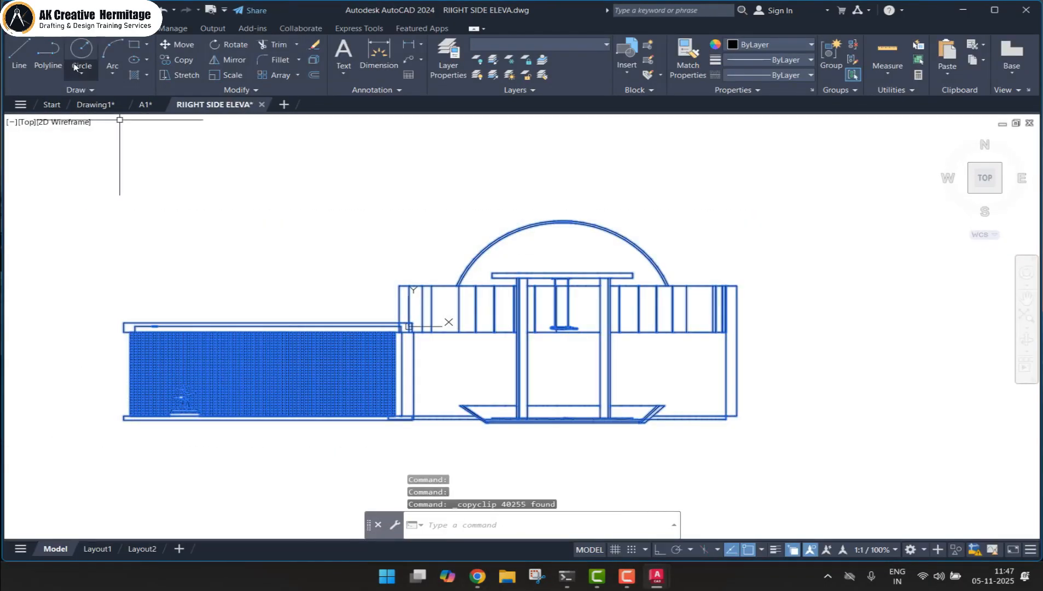
left_click(90, 105)
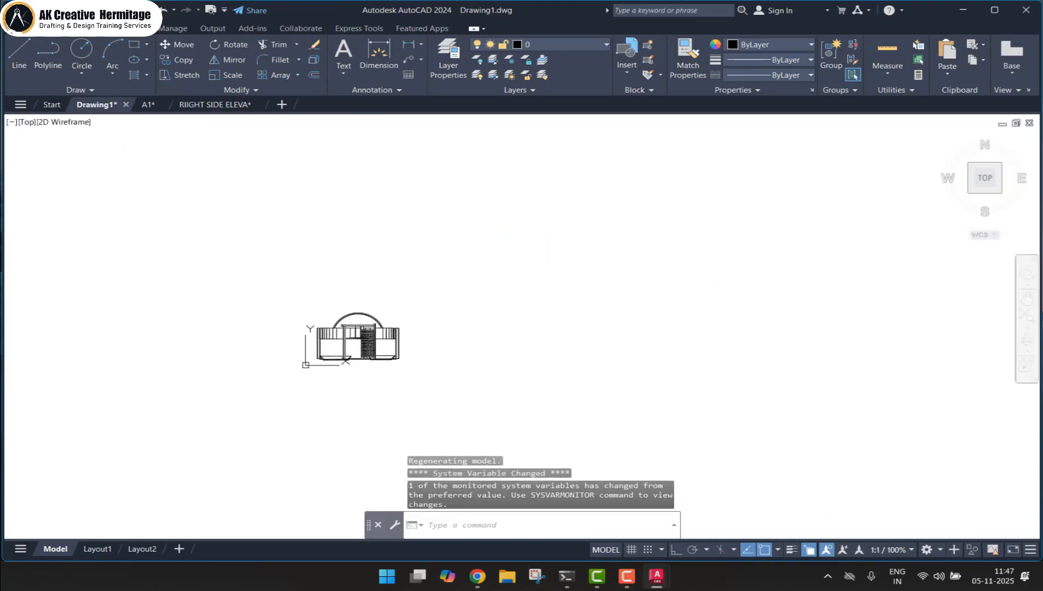
key("ctrl+v")
left_click(438, 352)
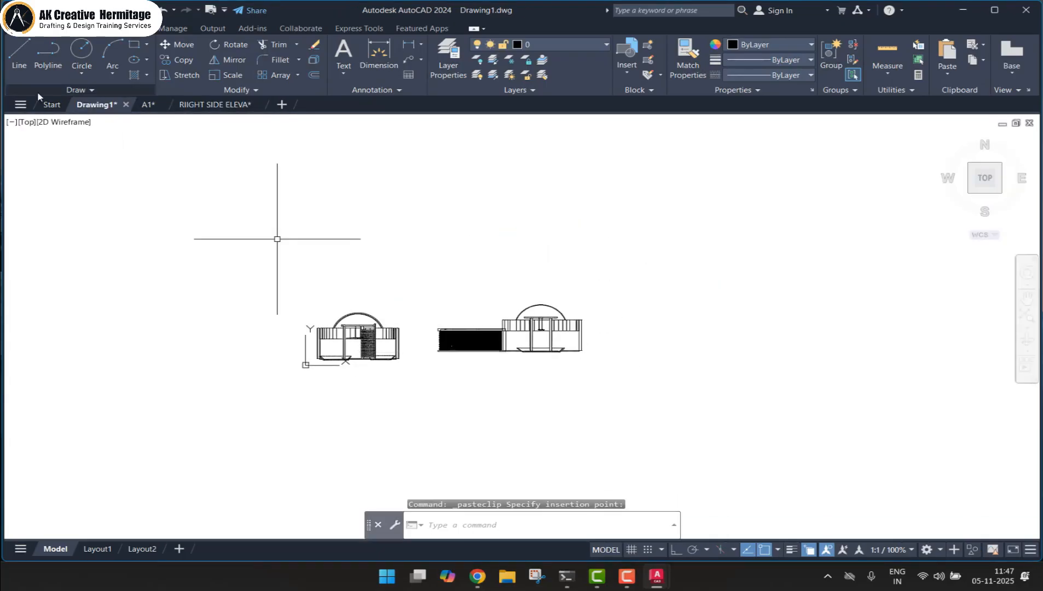
Open SS.dwg from the dETAILING folder, continuing past the foreign DWG notice
left_click(52, 104)
left_click(120, 193)
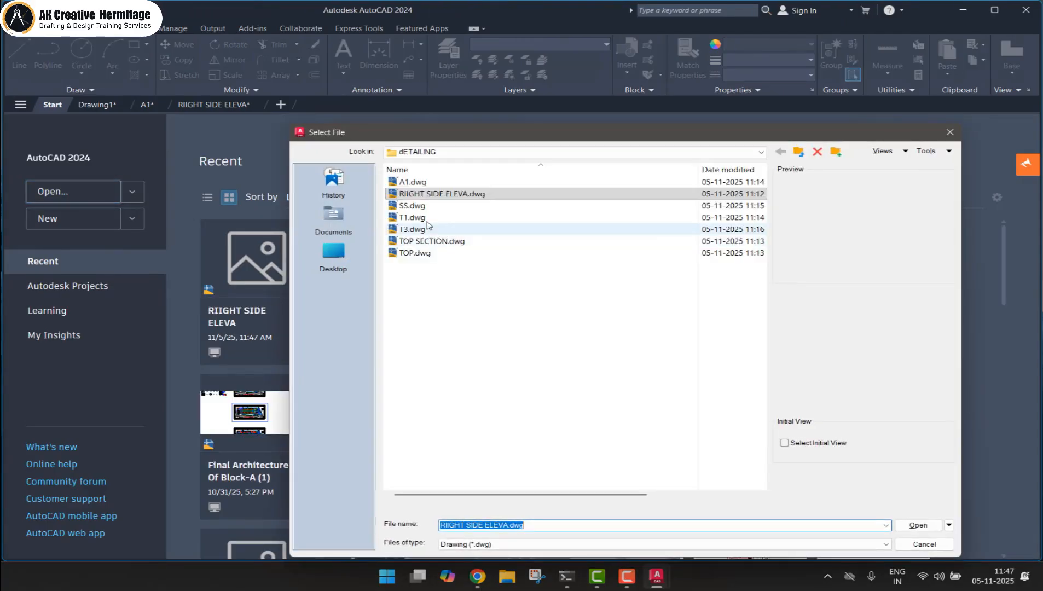
left_click(421, 214)
double_click(423, 213)
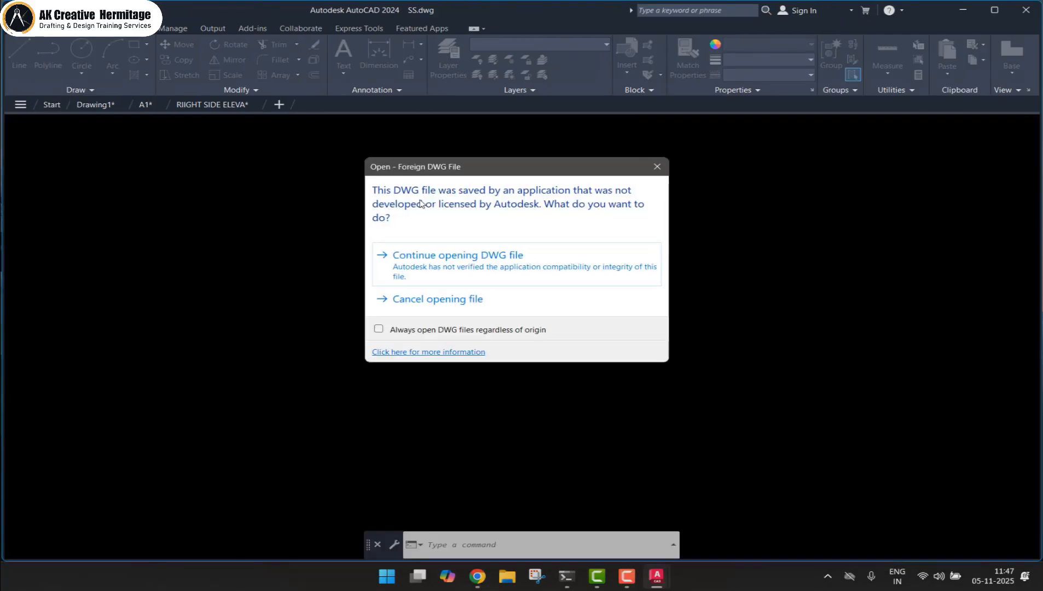
left_click(509, 249)
Copy both exhibit elevations from SS and paste them into Drawing1 to the right of the side elevation
left_click(760, 258)
left_click(153, 421)
key("ctrl+c")
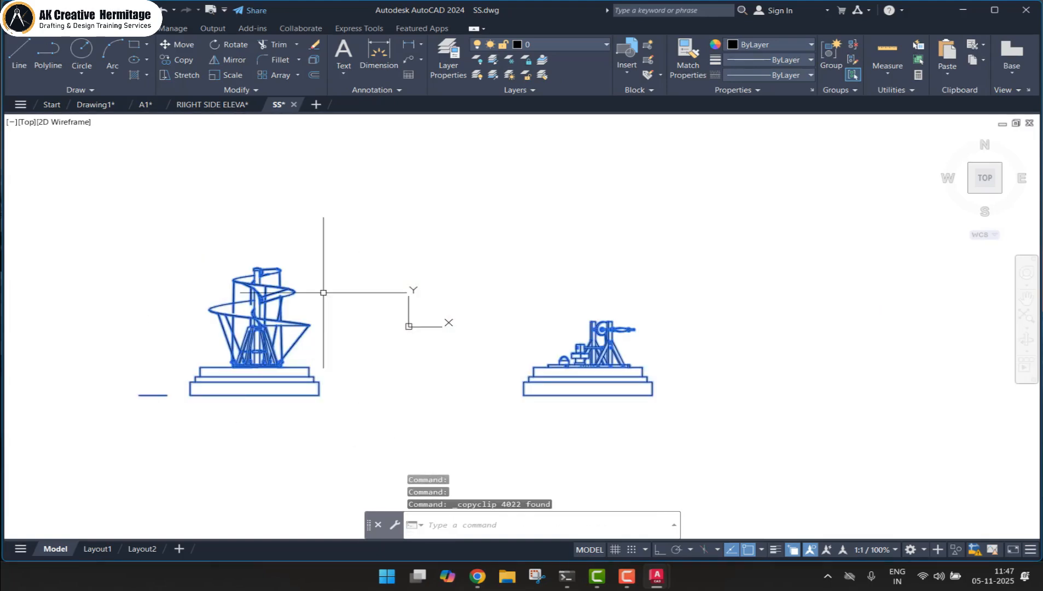
left_click(82, 107)
key("ctrl+v")
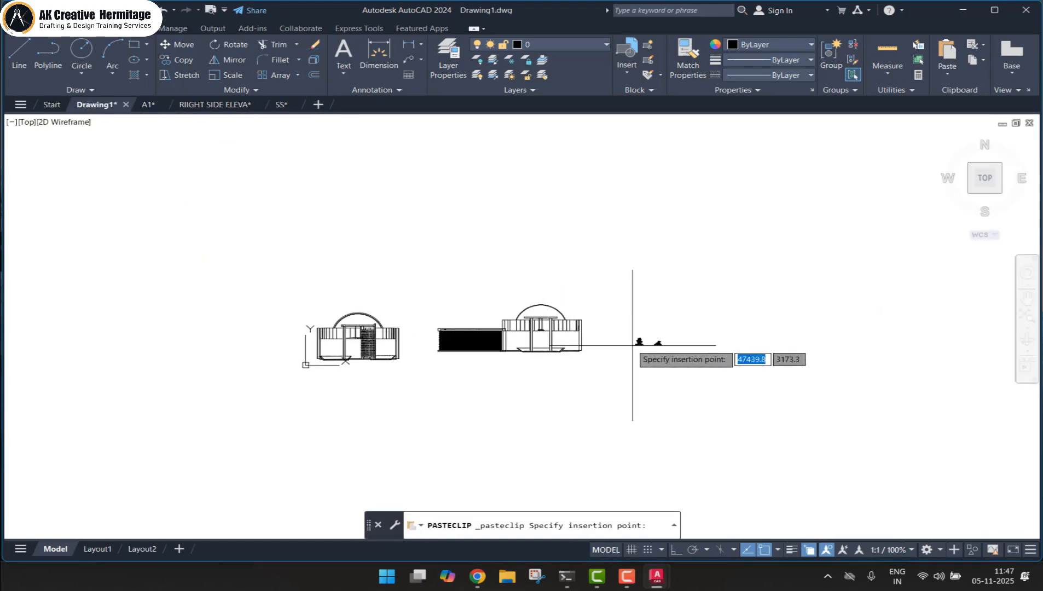
Open T1.dwg from the dETAILING folder, continuing past the foreign DWG notice
left_click(52, 105)
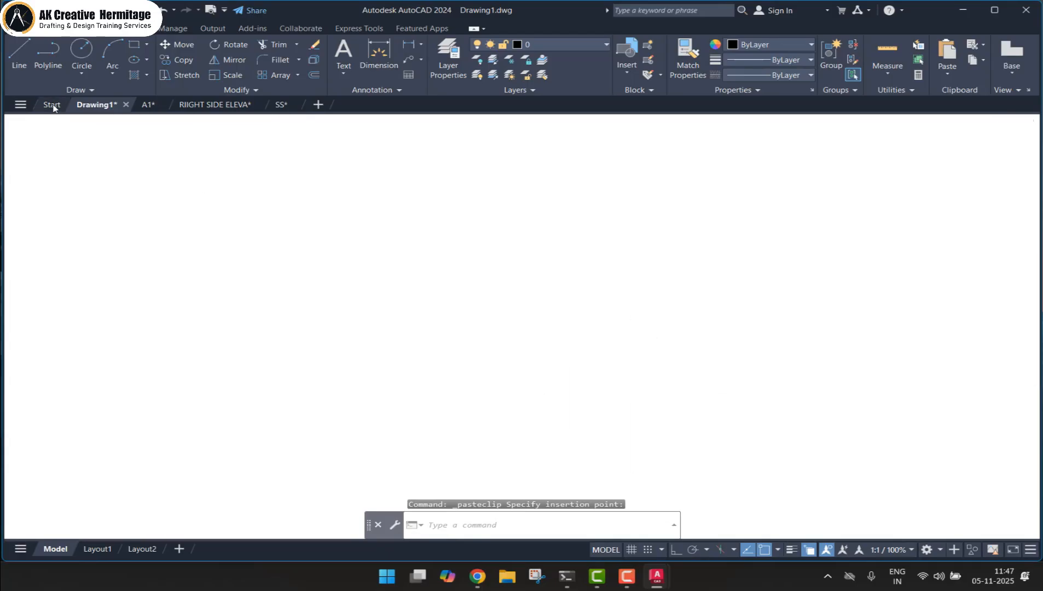
left_click(97, 197)
double_click(427, 218)
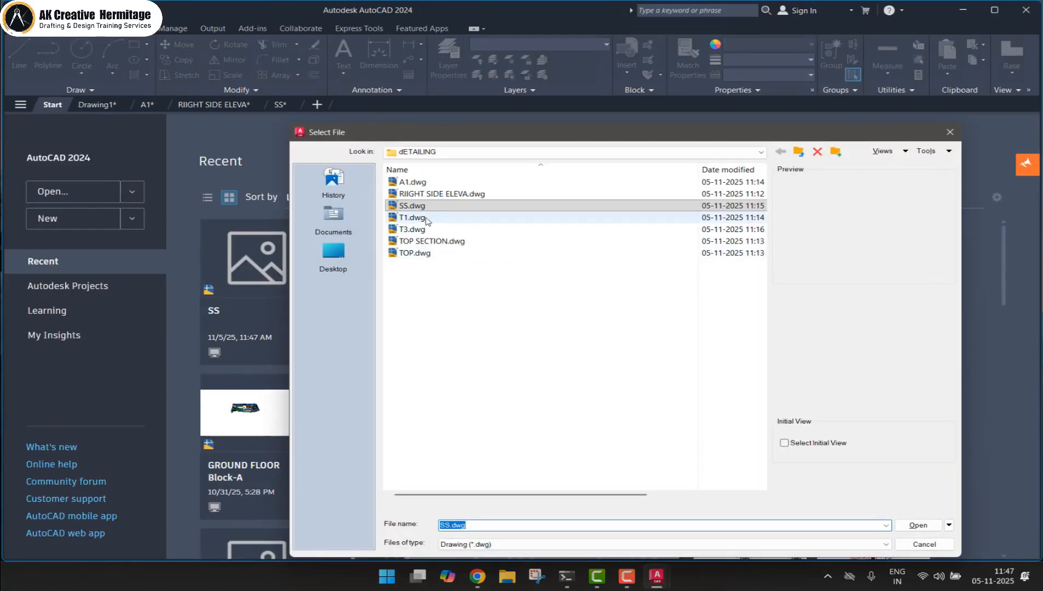
left_click(489, 264)
Copy the two circular exhibit plans from T1 and paste them into Drawing1 beside the exhibit elevations
left_click(569, 122)
left_click(261, 447)
key("ctrl+c")
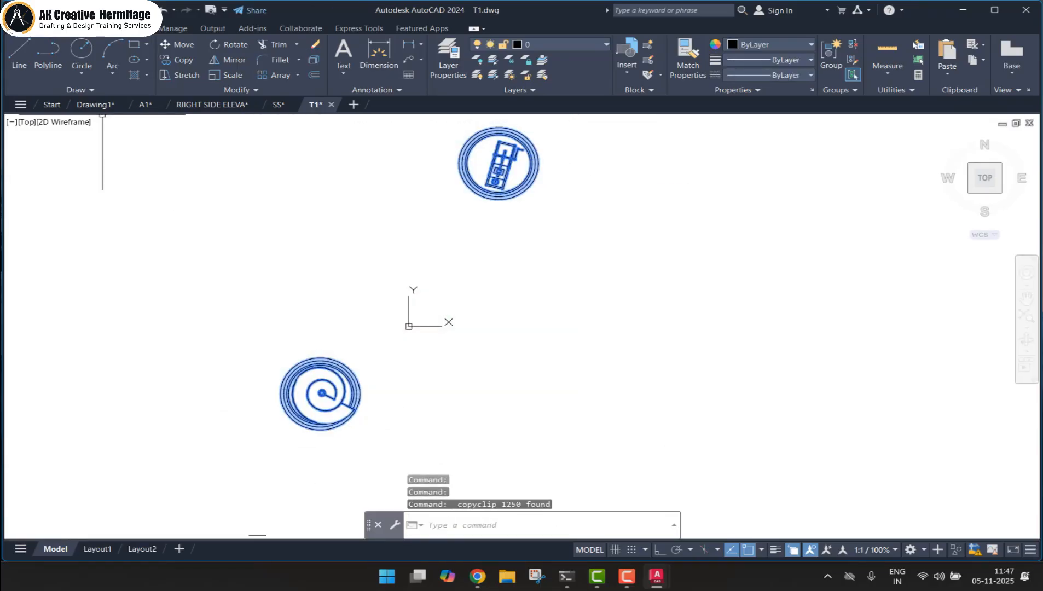
left_click(95, 104)
key("ctrl+v")
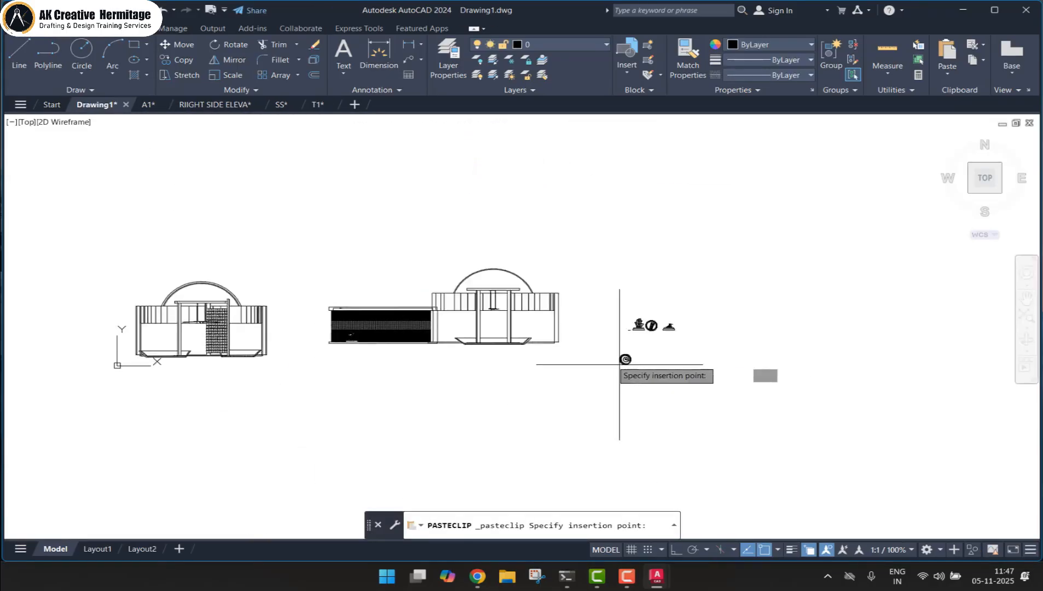
scroll(620, 364, "up", 2)
left_click(726, 338)
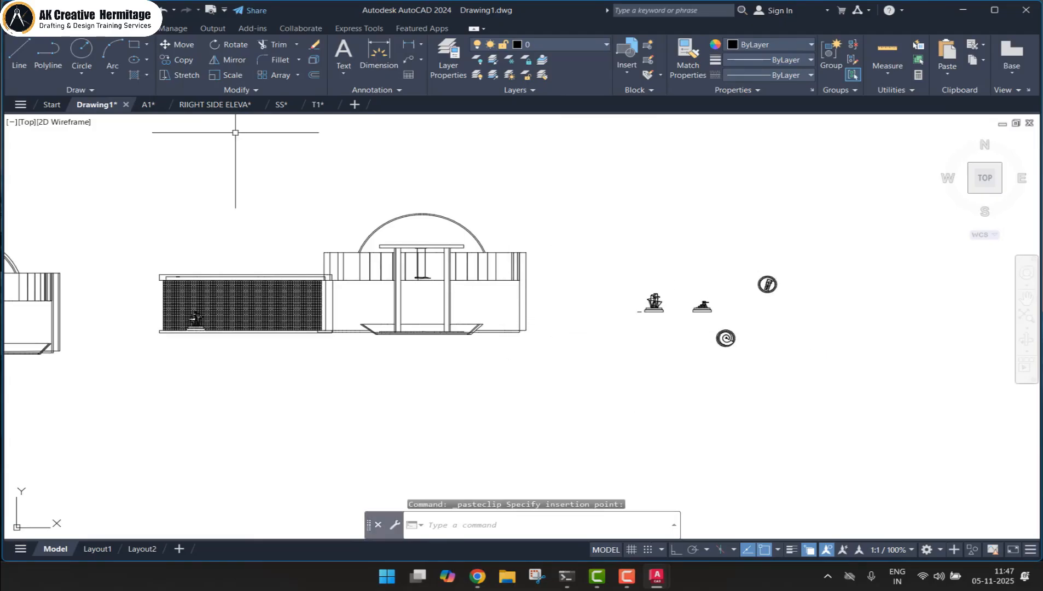
Open T3.dwg from the dETAILING folder, continuing past the foreign DWG notice
left_click(52, 105)
left_click(69, 191)
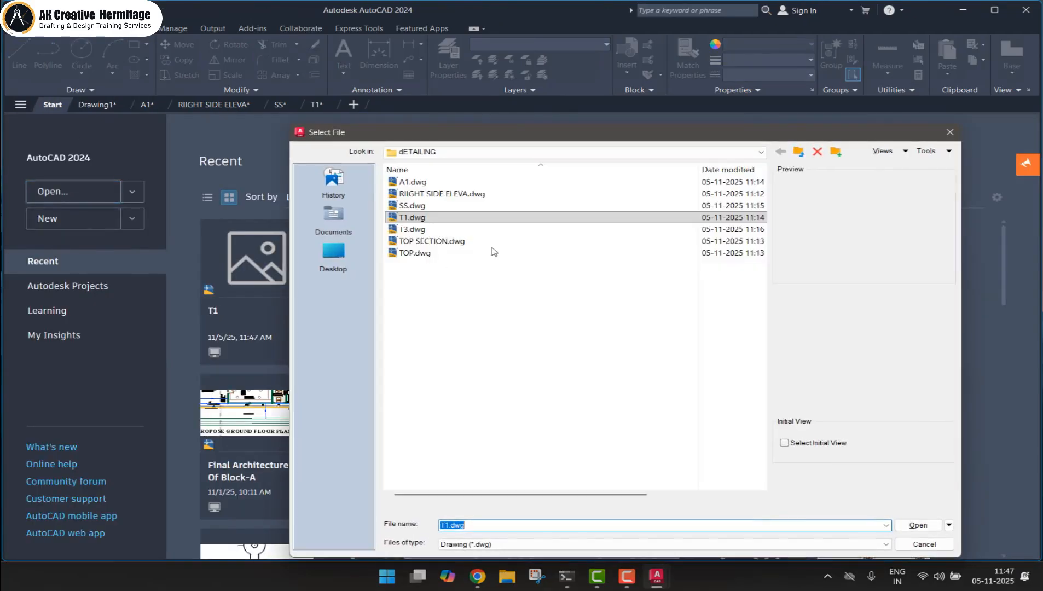
double_click(416, 230)
left_click(444, 272)
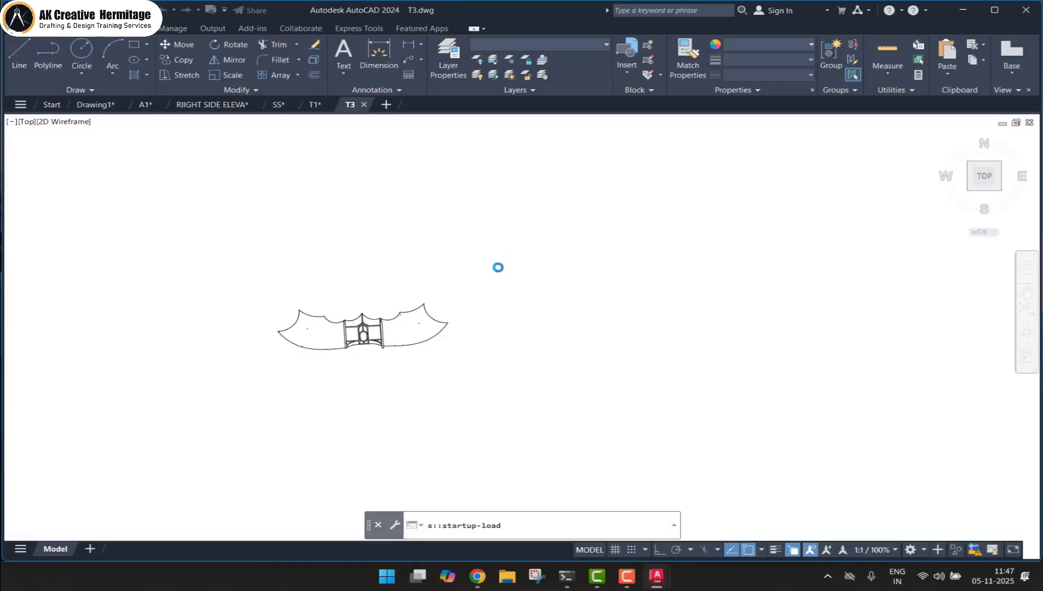
Copy the winged exhibit plan from T3 and paste it into Drawing1 below the circular exhibit plans
left_click(494, 267)
left_click(235, 354)
key("ctrl+c")
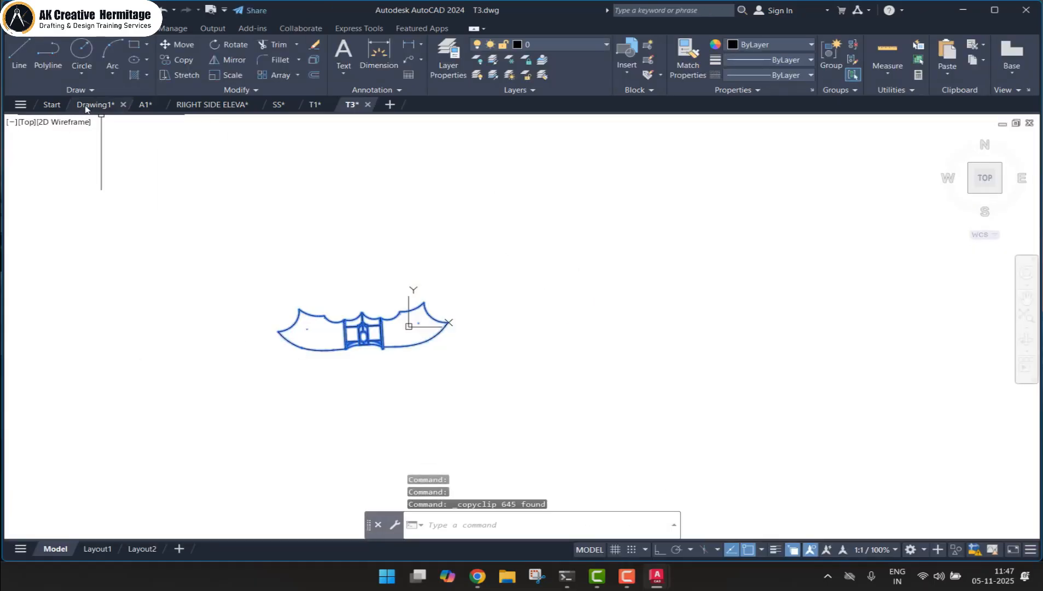
left_click(93, 105)
key("ctrl+v")
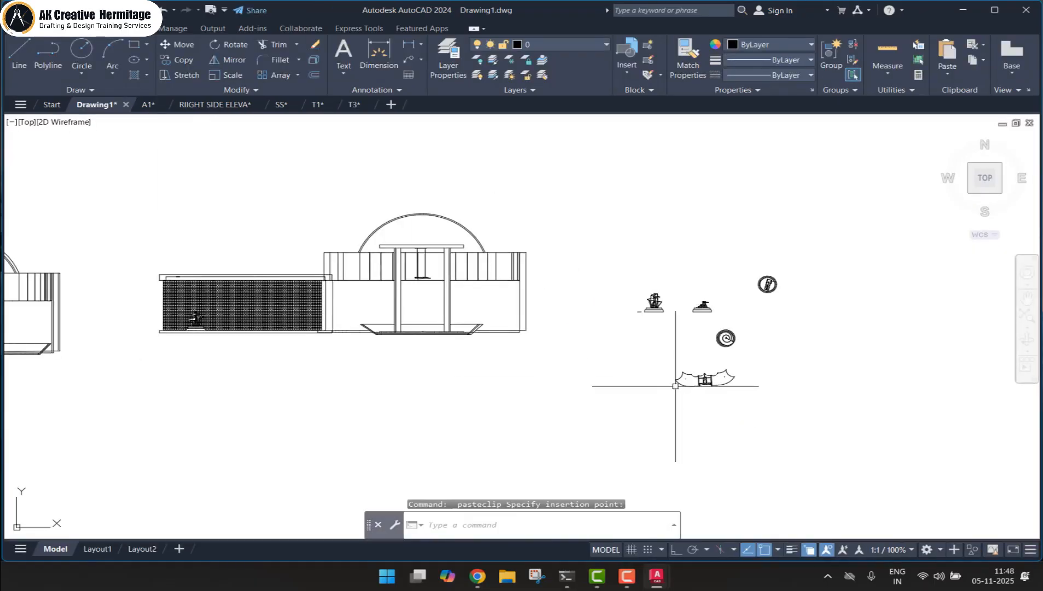
Open TOP SECTION.dwg from the dETAILING folder, continuing past the foreign DWG notice
left_click(52, 105)
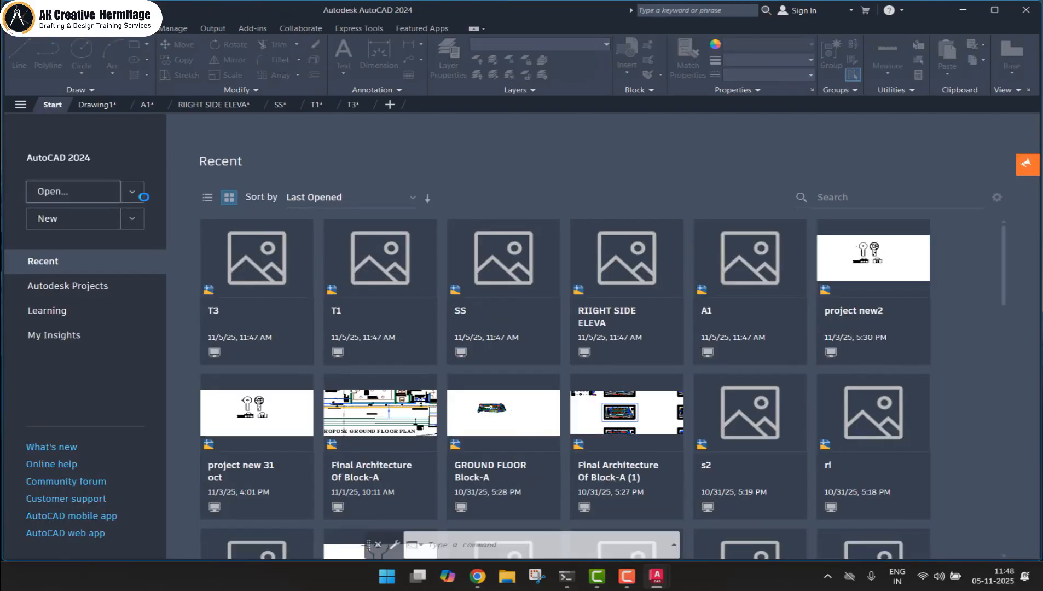
left_click(73, 191)
double_click(417, 241)
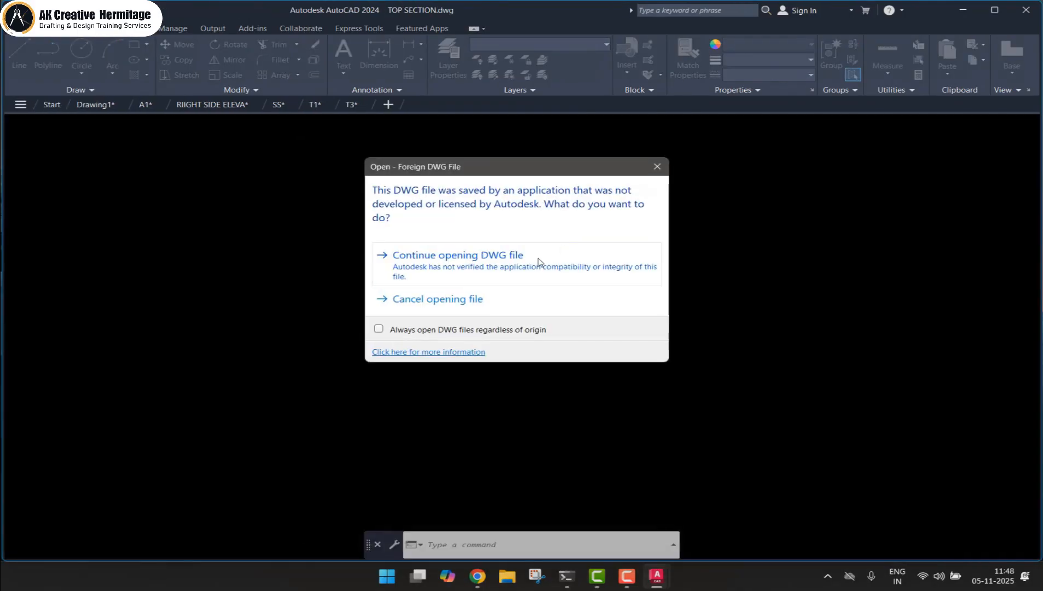
left_click(540, 260)
Copy the building plan from TOP SECTION and paste it into Drawing1 above the front elevation
left_click(559, 163)
left_click(356, 386)
key("ctrl+c")
left_click(99, 104)
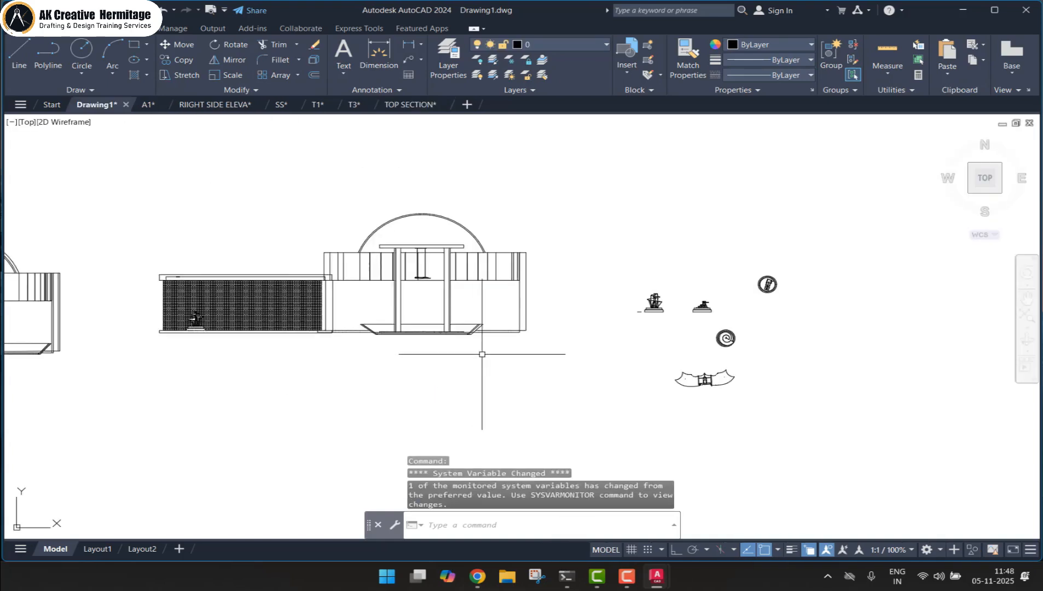
key("ctrl+v")
middle_click_drag(215, 351, 496, 328)
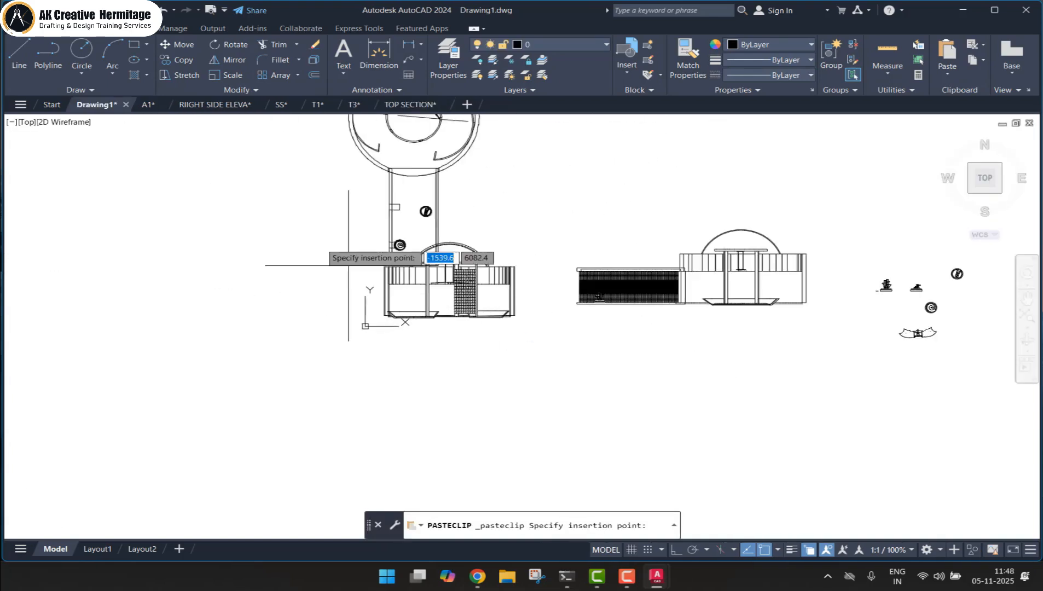
left_click(376, 191)
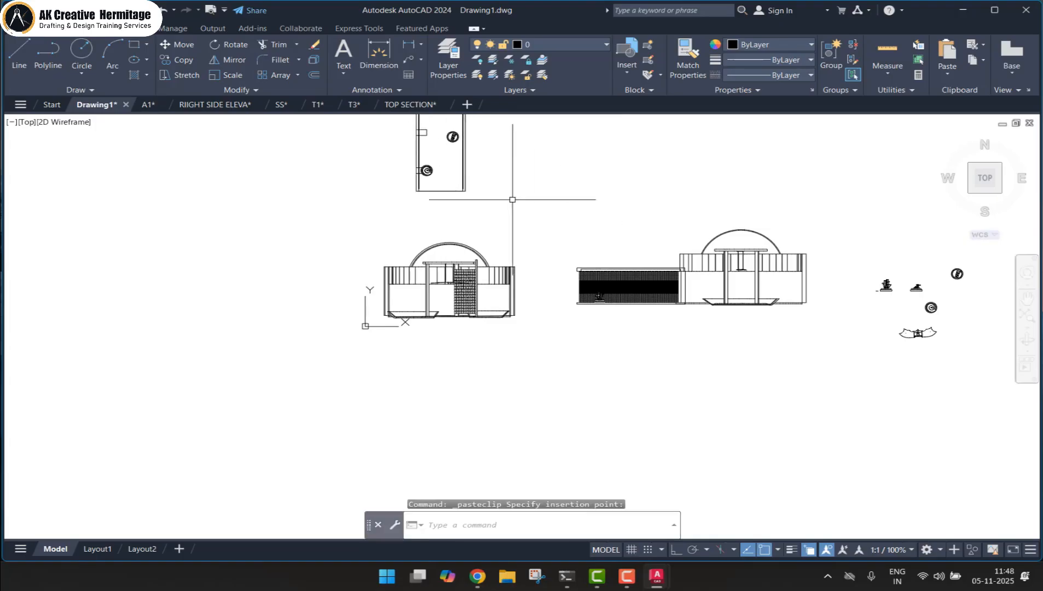
middle_click_drag(512, 190, 470, 223)
Open TOP.dwg from the dETAILING folder, continuing past the foreign DWG notice
left_click(41, 105)
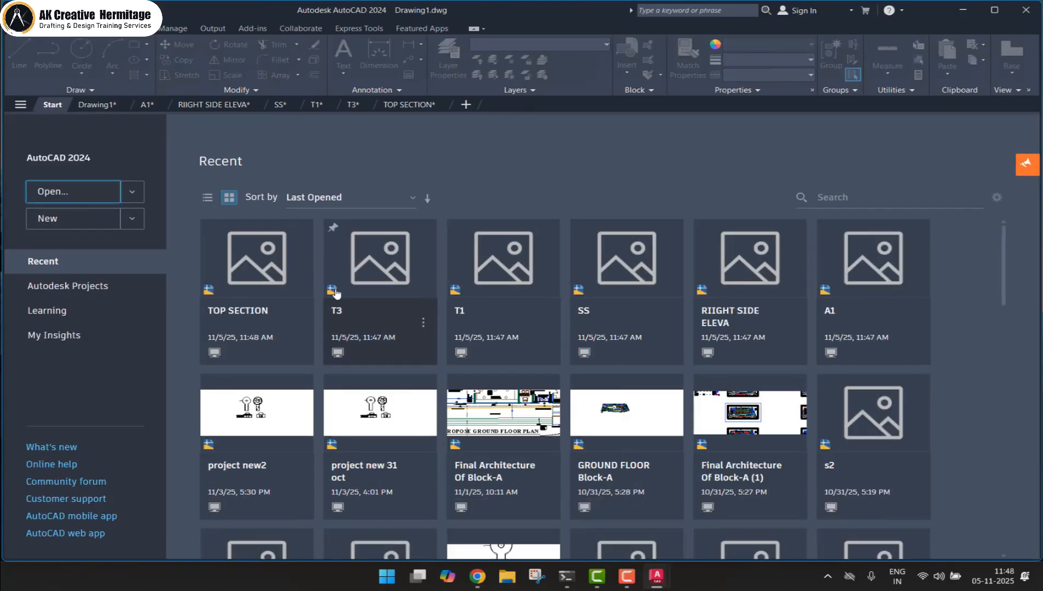
left_click(88, 197)
double_click(415, 253)
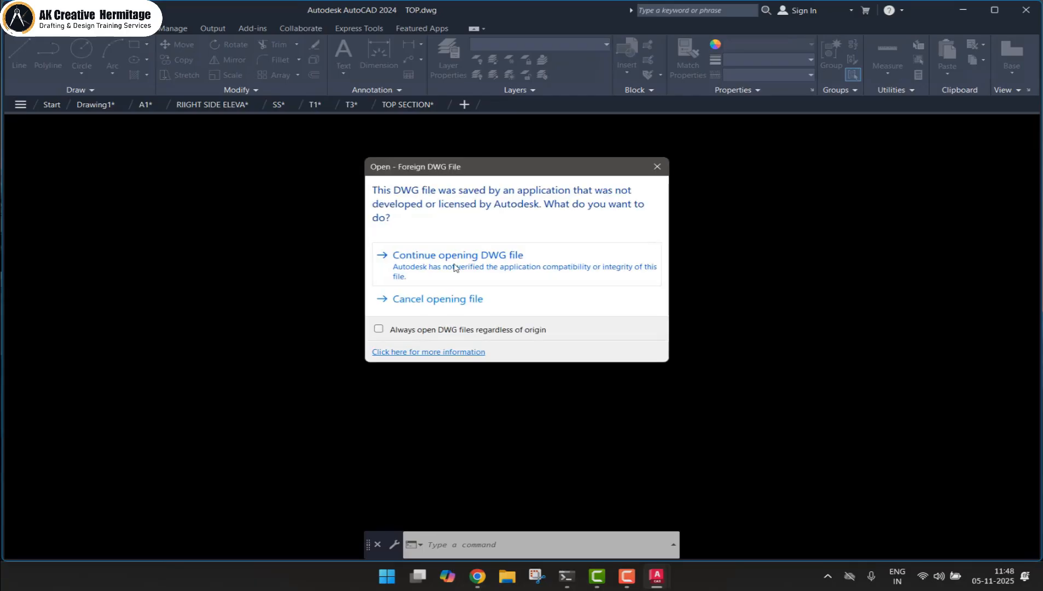
left_click(454, 319)
Copy the roof plan from TOP and paste it into Drawing1 above the right side elevation
left_click(553, 189)
key("ctrl+c")
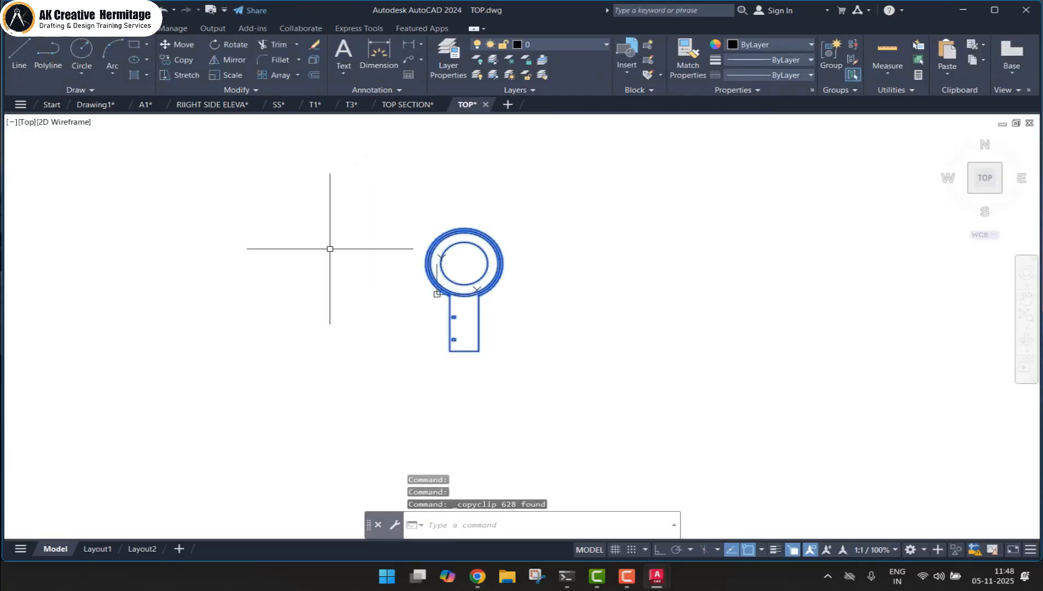
left_click(105, 108)
key("ctrl+v")
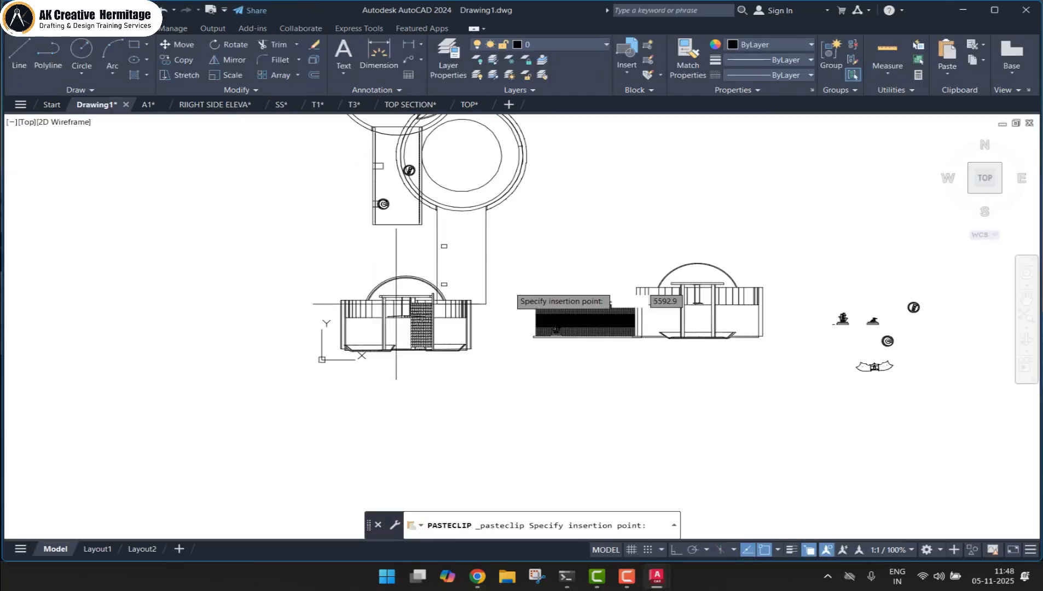
key("Escape")
key("Escape")
middle_click_drag(551, 334, 514, 359)
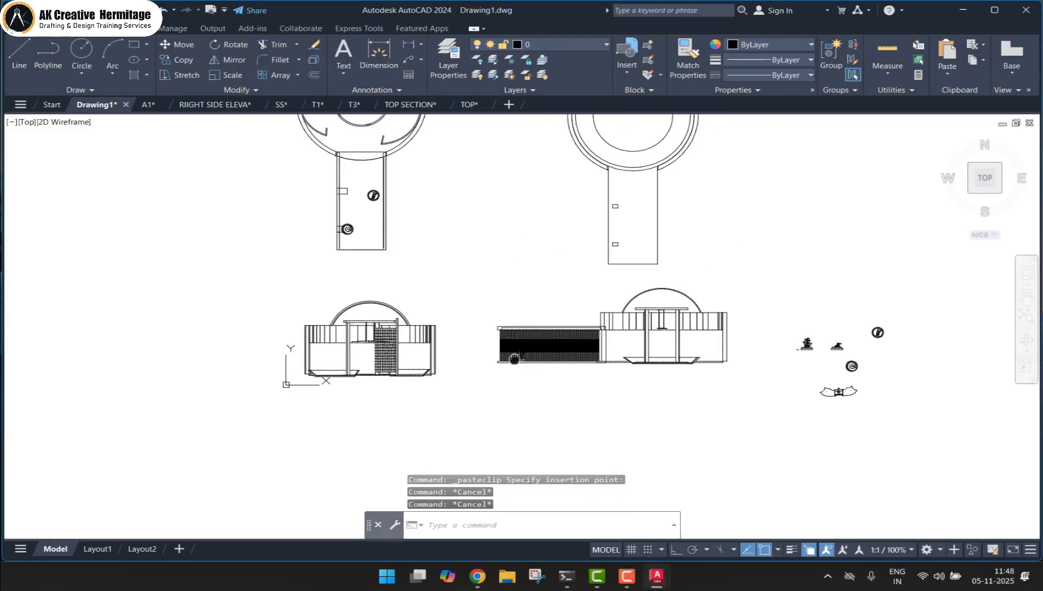
Close the A1, RIIGHT SIDE ELEVA, SS and T1 drawings without saving their changes
left_click(163, 107)
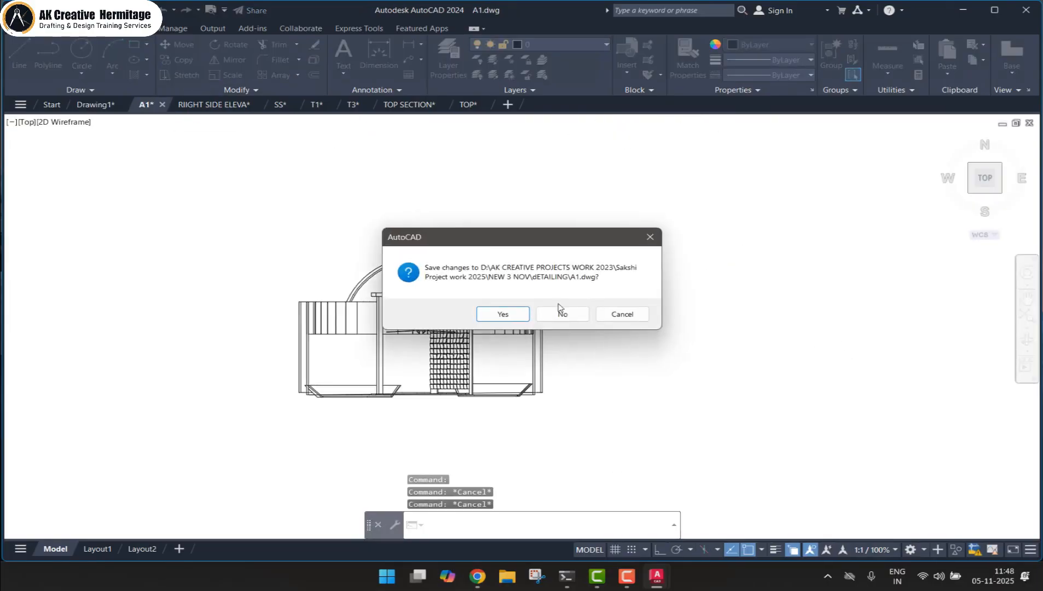
left_click(559, 312)
left_click(222, 104)
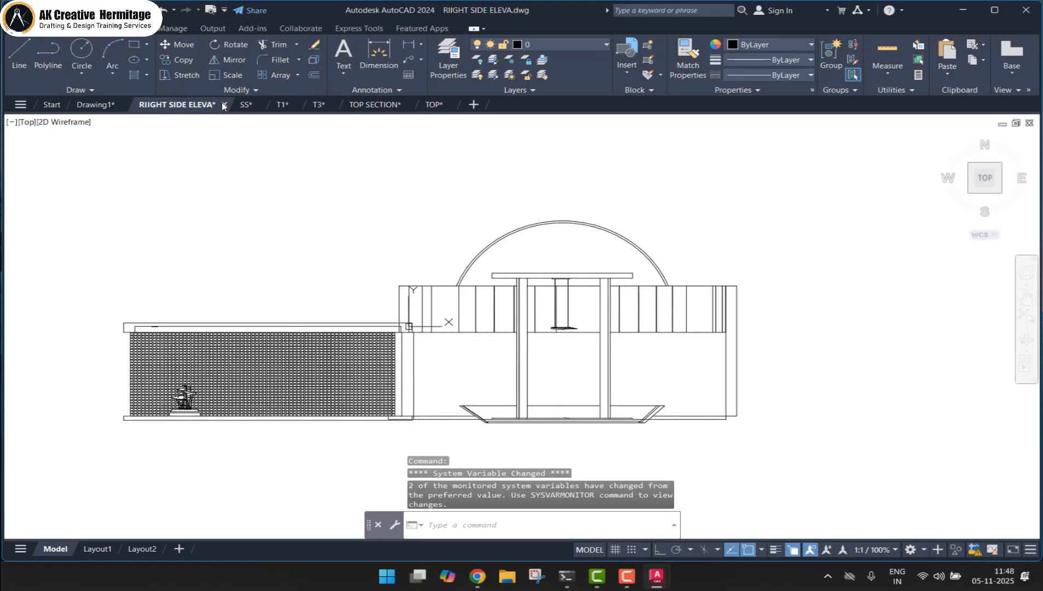
left_click(566, 311)
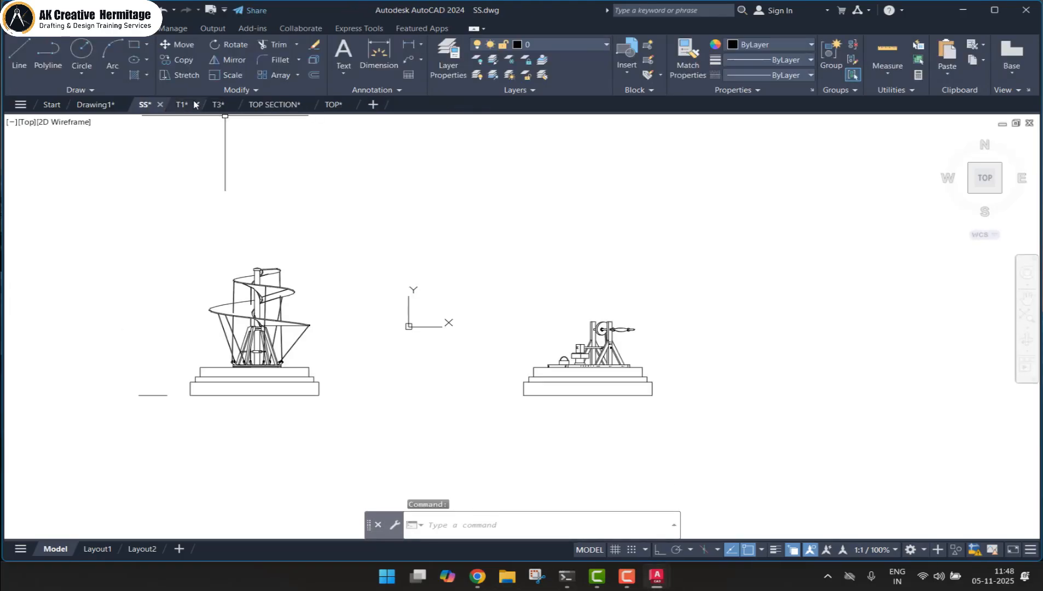
left_click(161, 104)
left_click(559, 312)
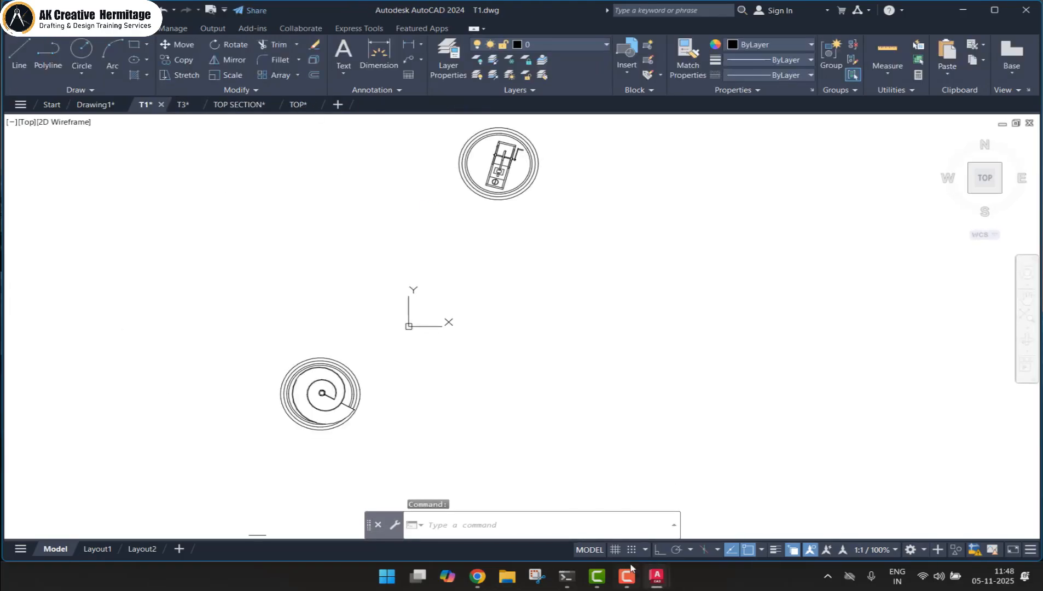
left_click(988, 527)
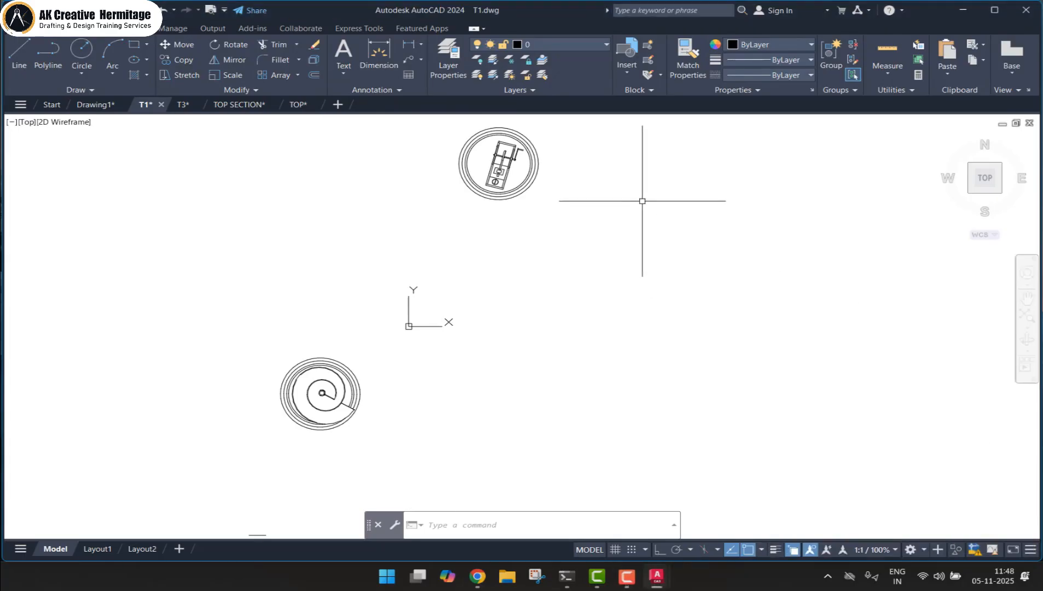
left_click(162, 104)
left_click(561, 315)
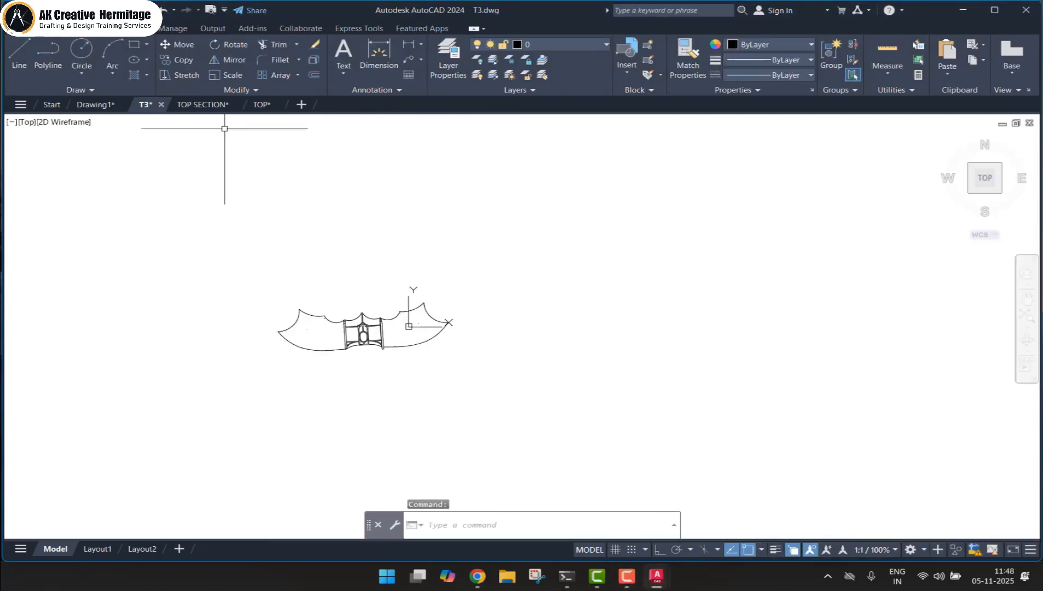
Close the T3, TOP SECTION and TOP drawings without saving their changes
left_click(161, 105)
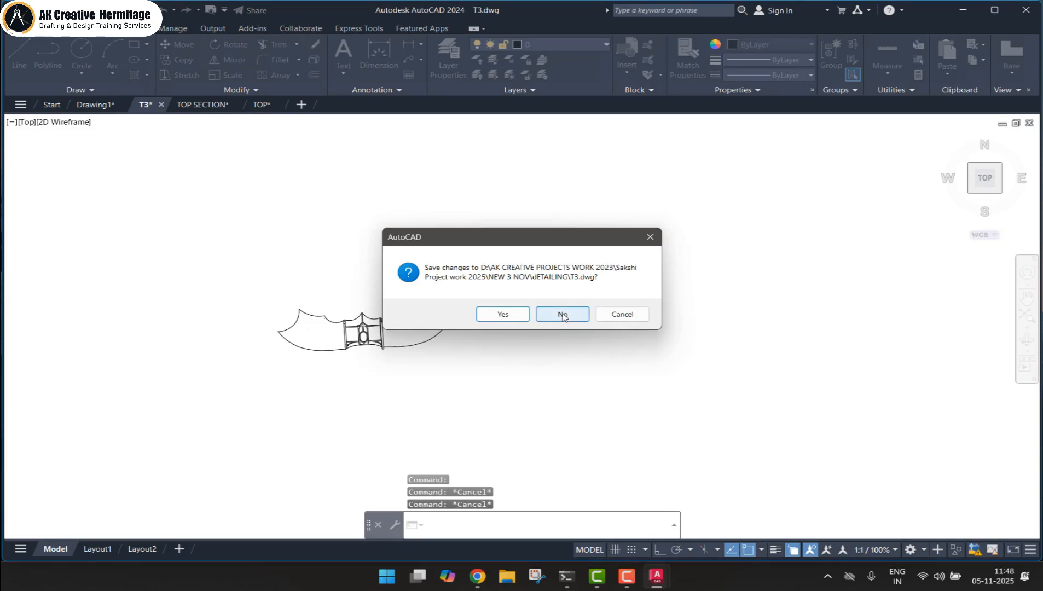
left_click(562, 314)
left_click(202, 104)
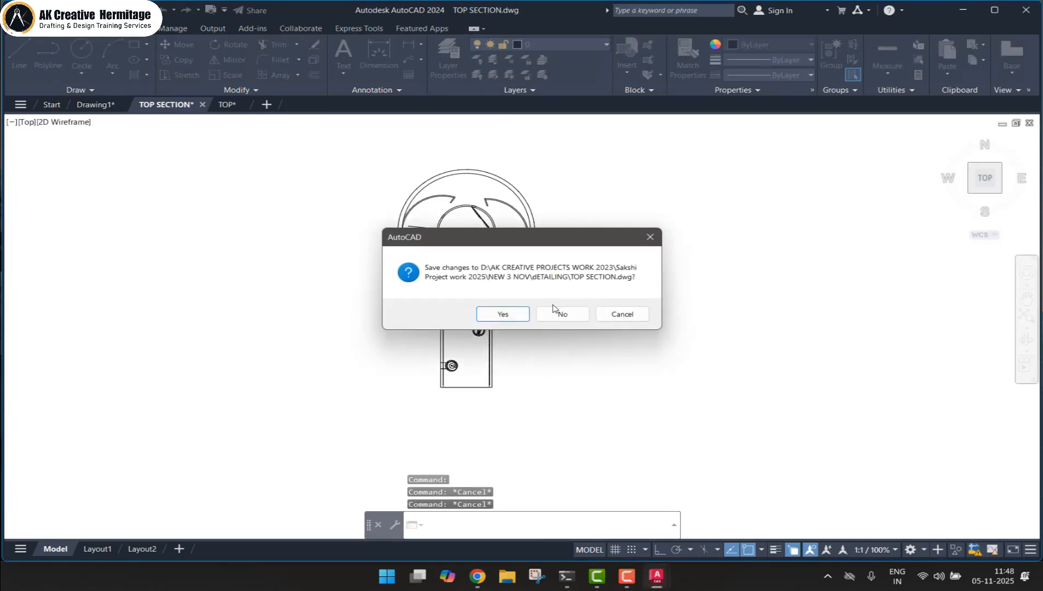
left_click(556, 313)
left_click(166, 105)
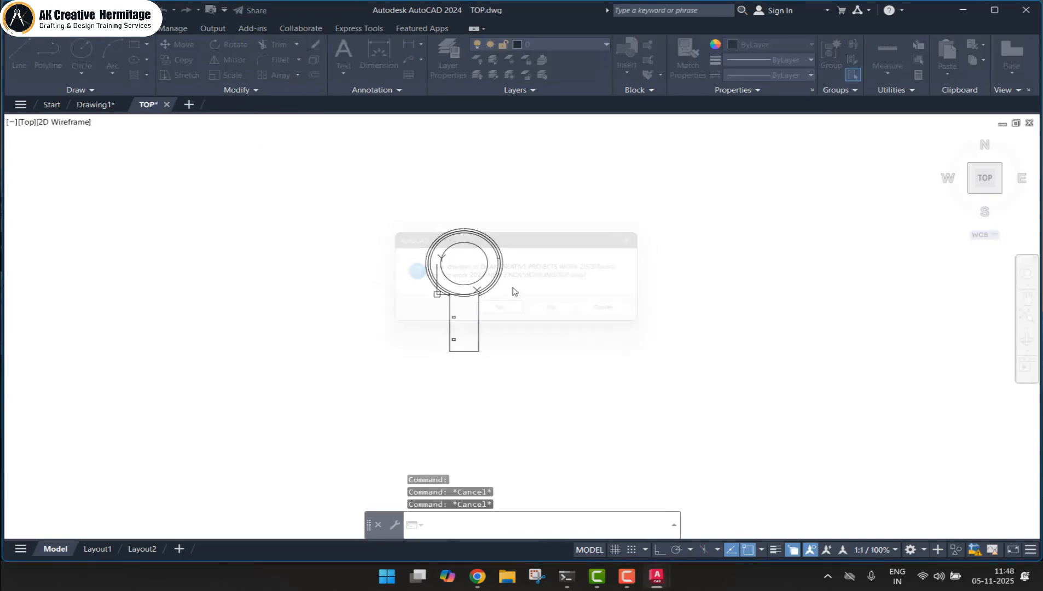
left_click(559, 312)
Look over the assembled plans, elevations and exhibit views in Drawing1
middle_click_drag(483, 269, 461, 333)
scroll(461, 333, "up", 2)
scroll(454, 306, "down", 2)
mouse_move(447, 296)
middle_mouse_down()
mouse_move(459, 312)
mouse_move(492, 311)
mouse_move(494, 288)
middle_mouse_up()
scroll(495, 313, "up", 2)
scroll(384, 305, "down", 2)
scroll(546, 368, "up", 2)
scroll(482, 326, "down", 3)
Save the drawing as FINAL DETAIL DWG in the NEW 3 NOV folder
key("ctrl+s")
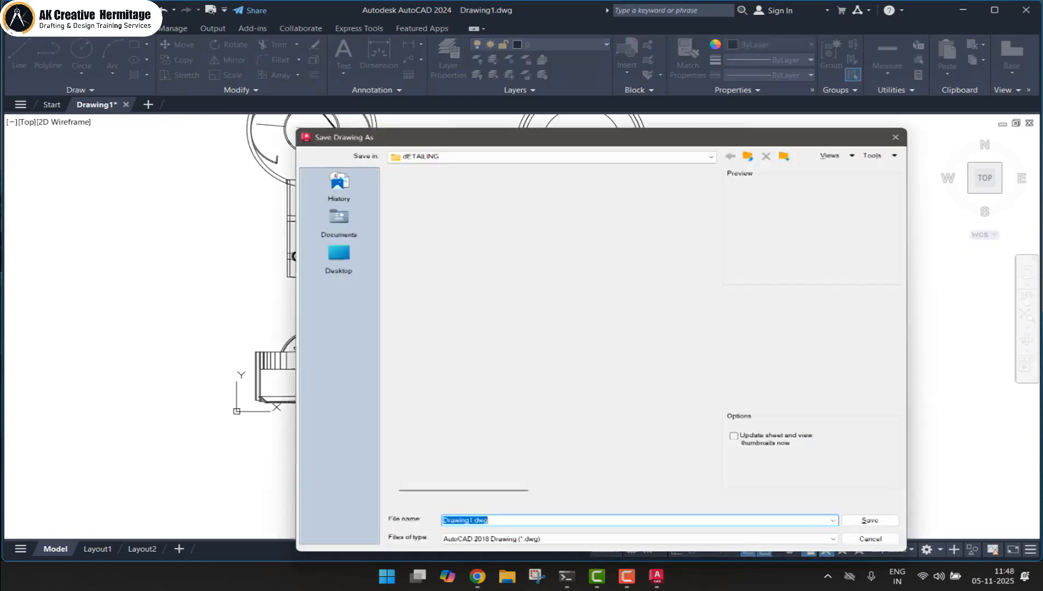
left_click(754, 153)
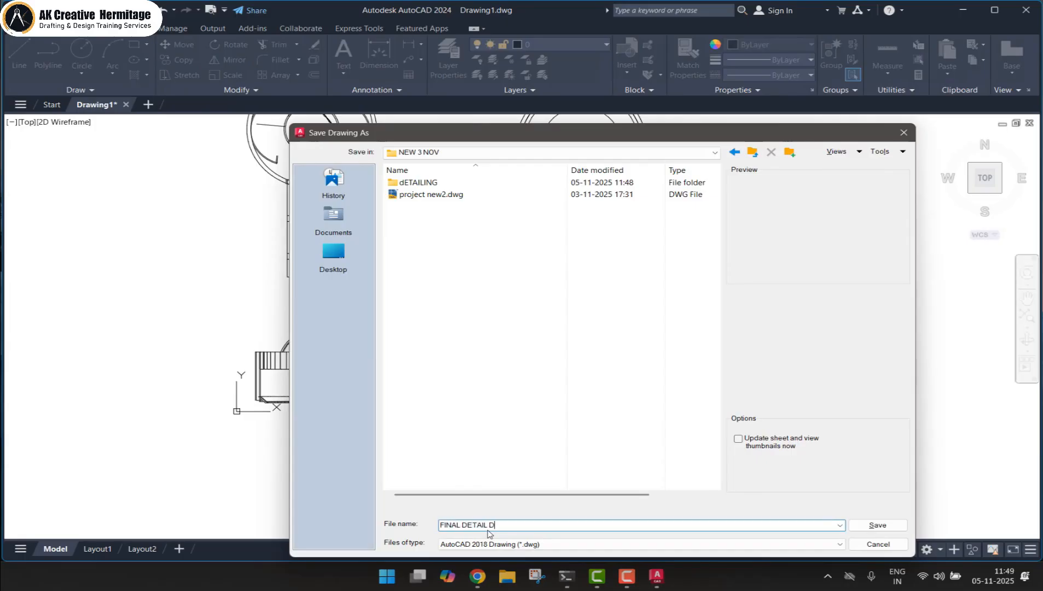
key("Return")
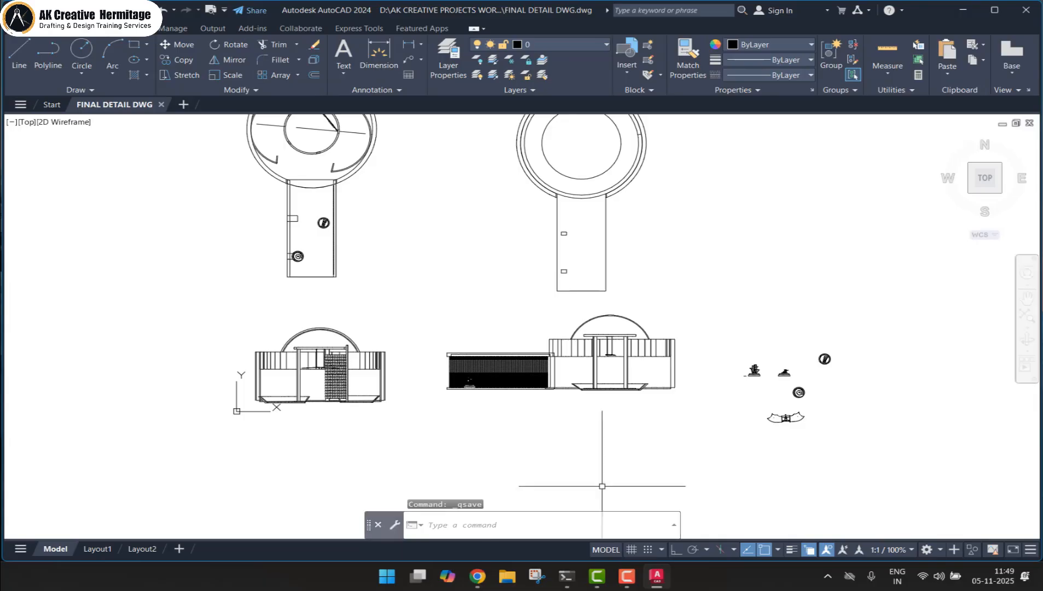
Draw one rectangular frame around the front elevation and another around the right side elevation
scroll(687, 436, "up", 6)
scroll(752, 332, "down", 4)
middle_click_drag(387, 219, 626, 228)
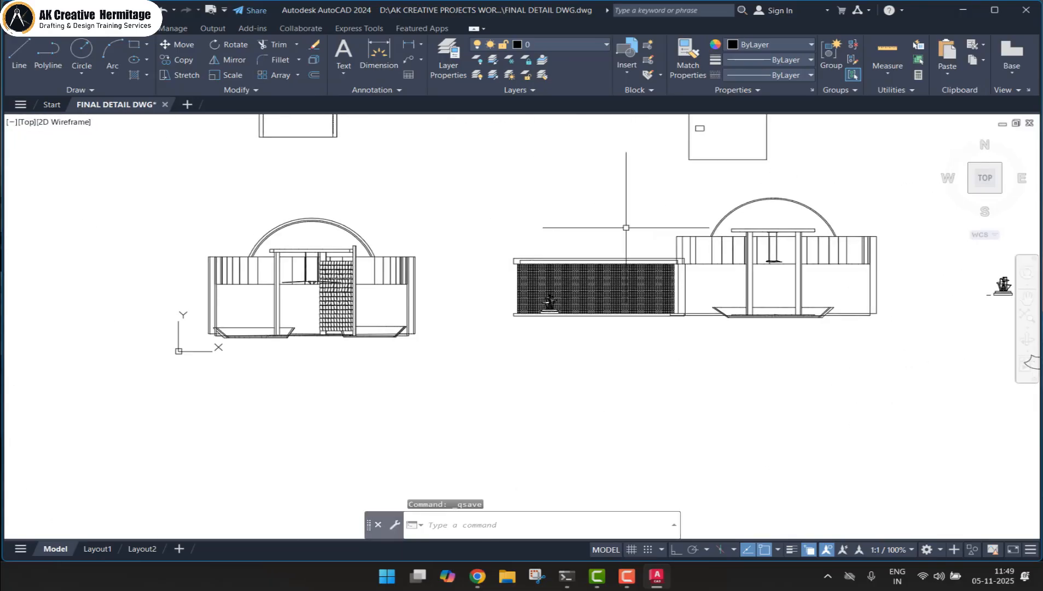
type("CTANG")
key("Return")
left_click(163, 201)
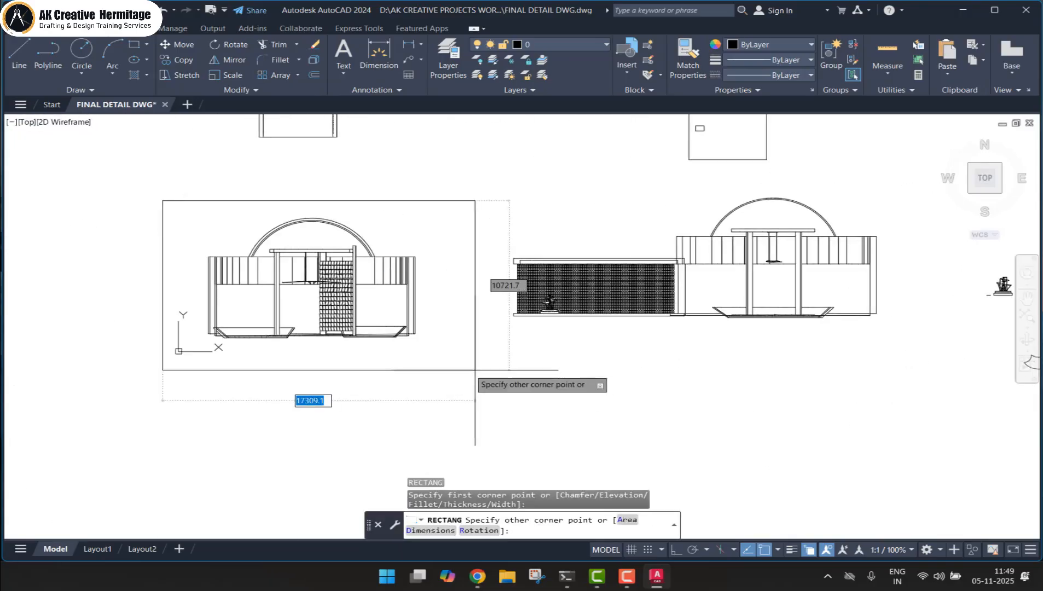
left_click(433, 353)
key("Return")
left_click(497, 188)
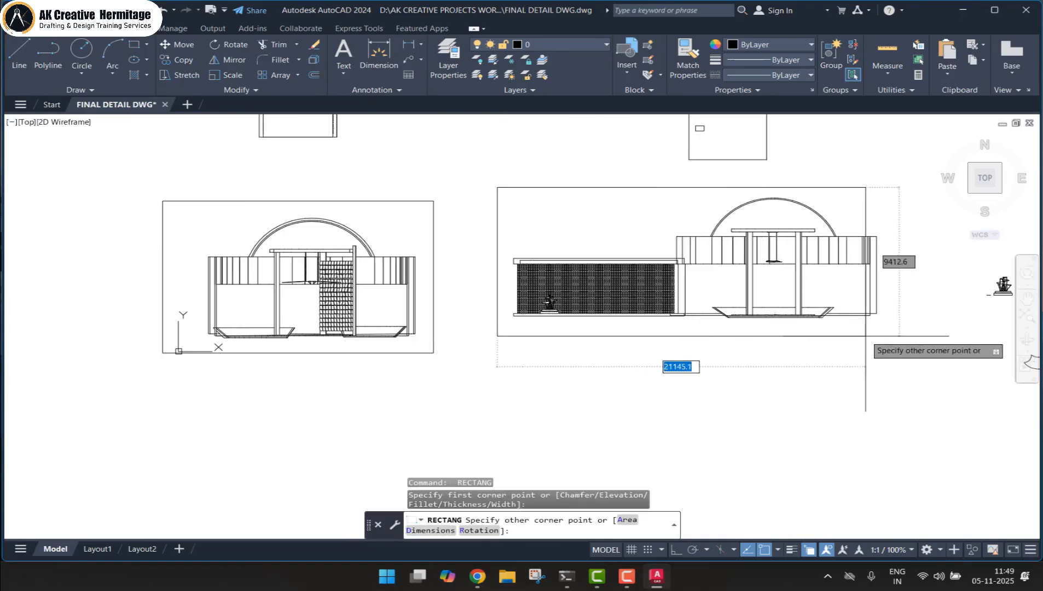
left_click(898, 344)
Draw one rectangular frame around the sectional plan and another around the roof plan
scroll(418, 199, "down", 5)
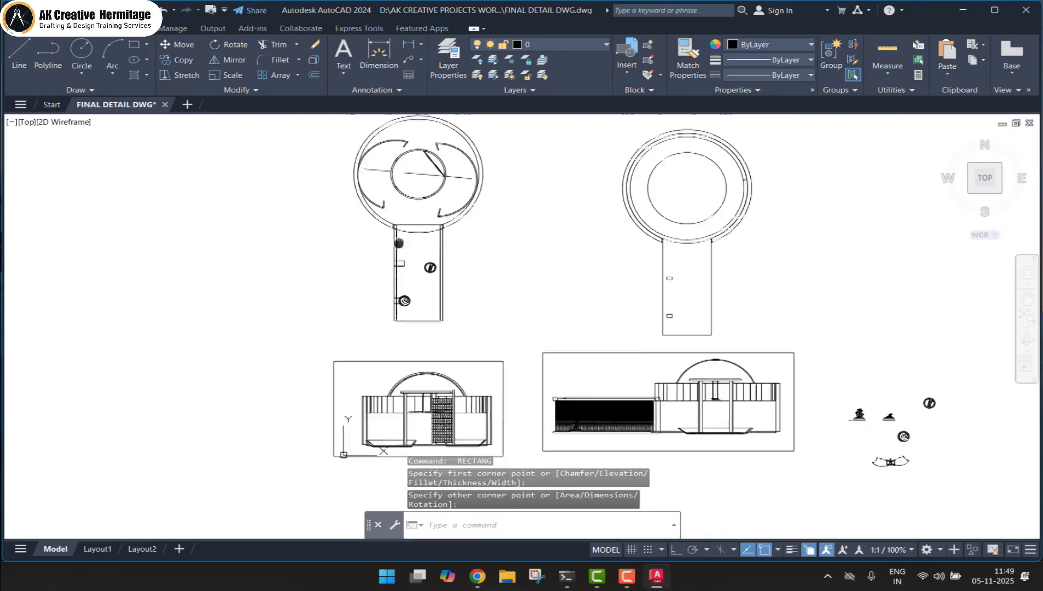
key("Return")
left_click(341, 123)
left_click(512, 349)
key("space")
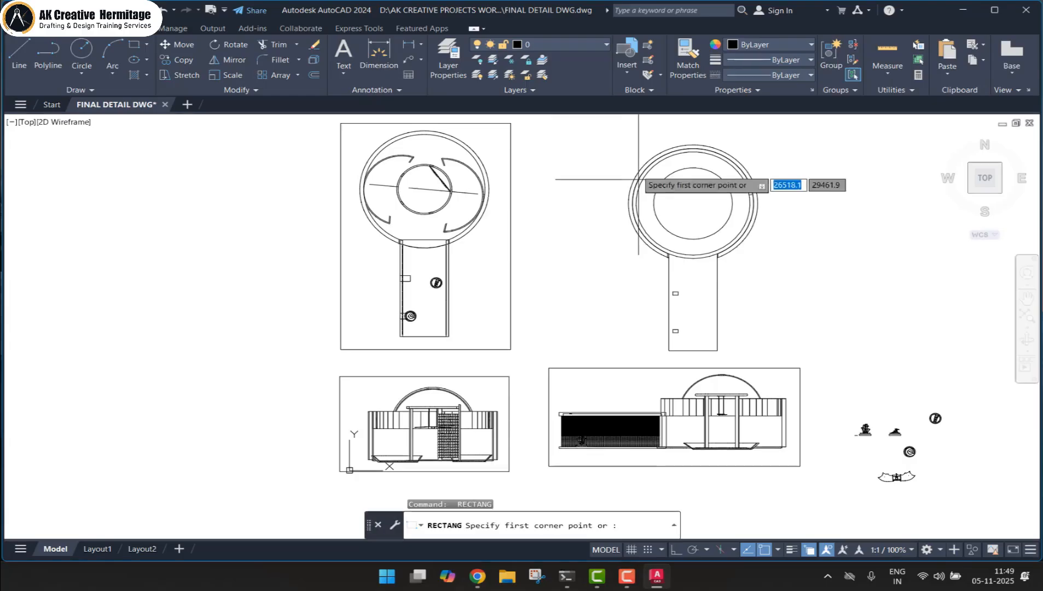
left_click(602, 137)
key("Escape")
key("Escape")
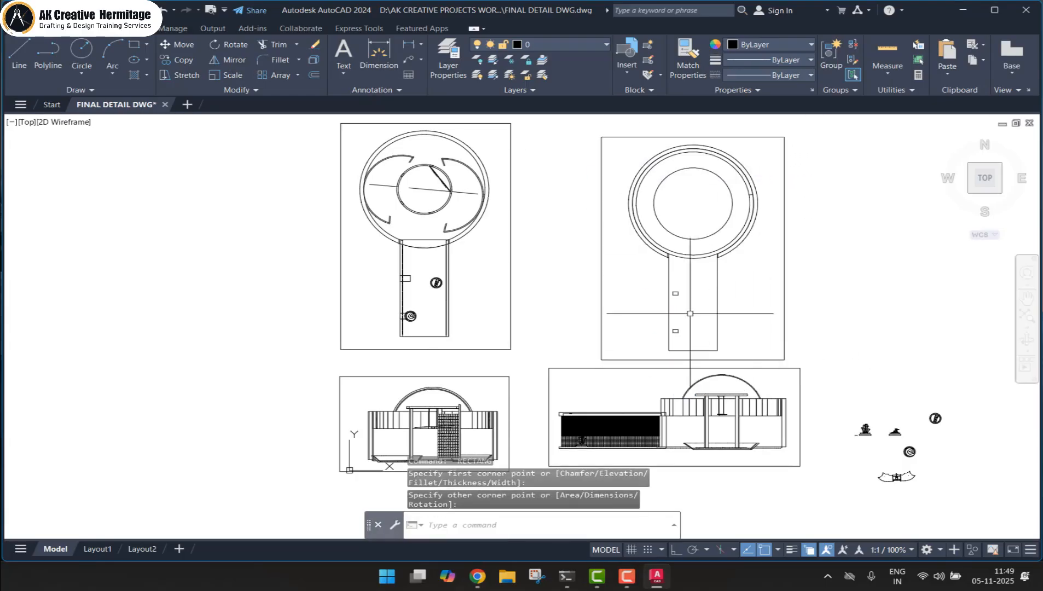
Add the single-line text "TOP VIEW" in the lower-left corner of the roof plan's frame, with ortho on and zero rotation
scroll(665, 341, "up", 4)
type("text")
key("Return")
scroll(547, 367, "up", 4)
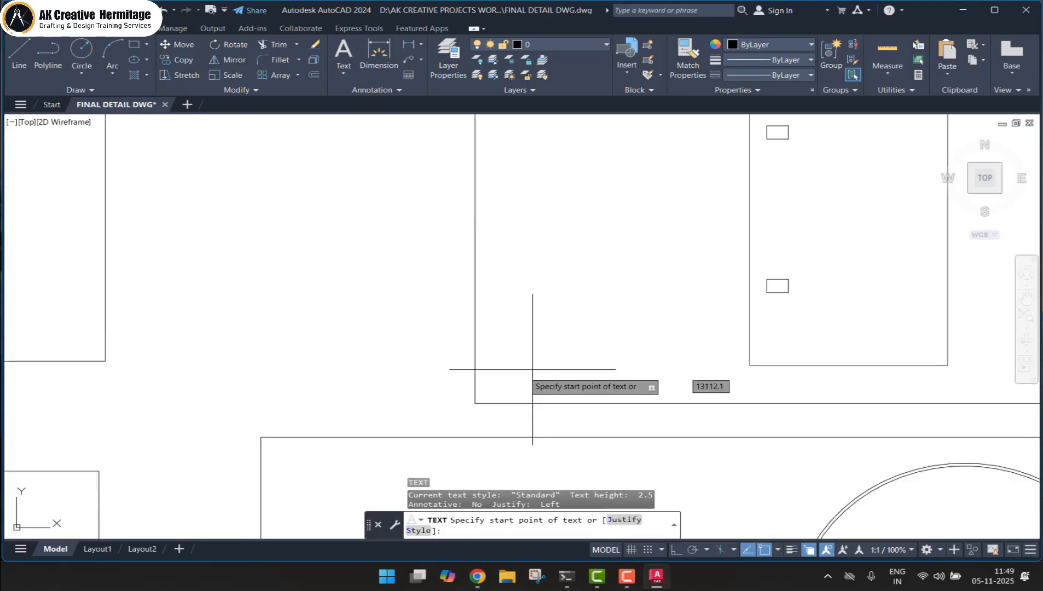
left_click(505, 385)
key("F8")
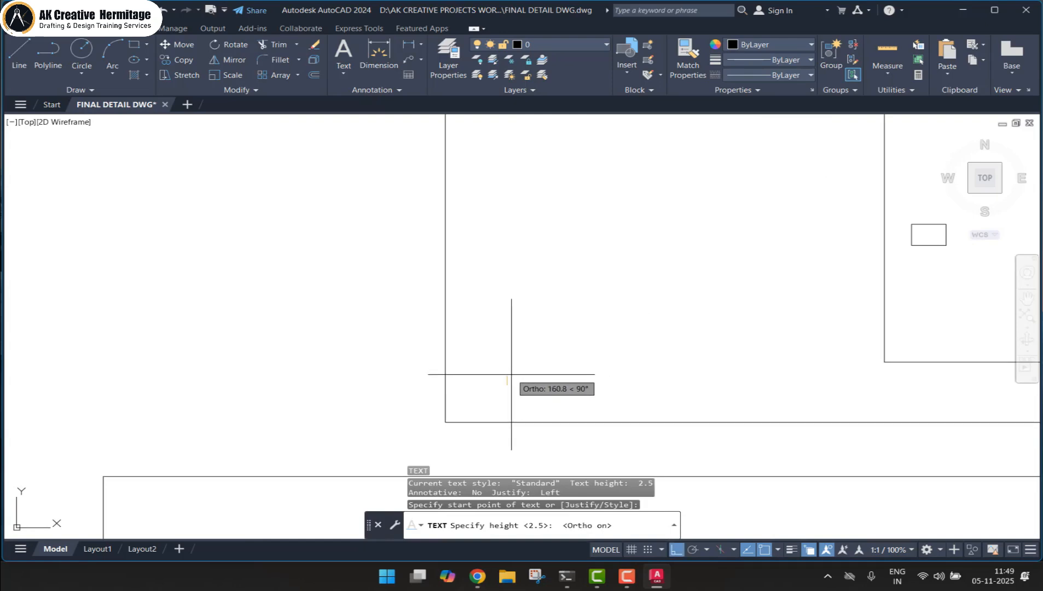
key("Return")
key("Return")
type("t")
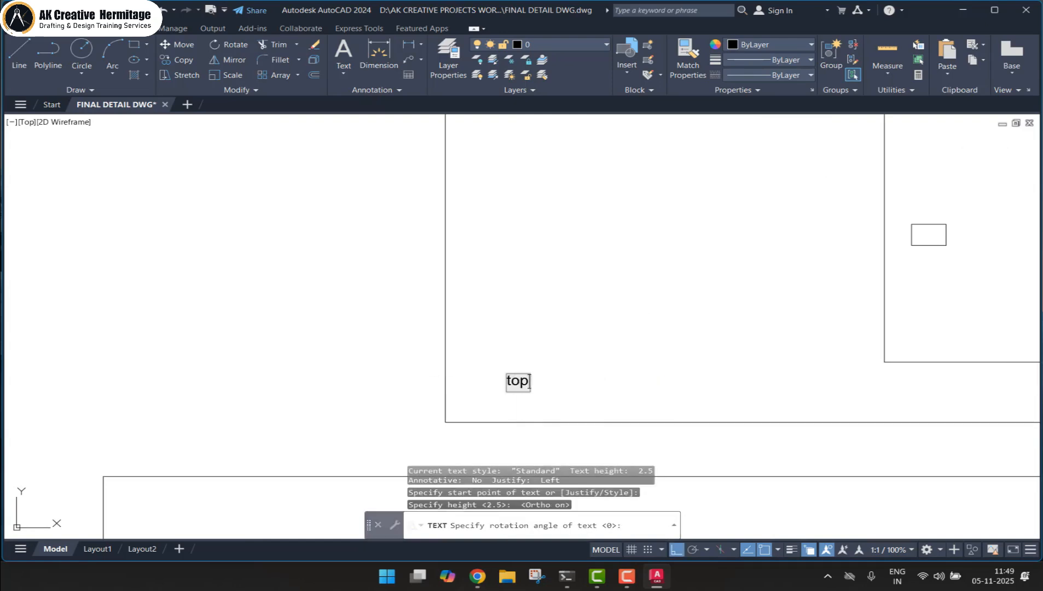
type("OP")
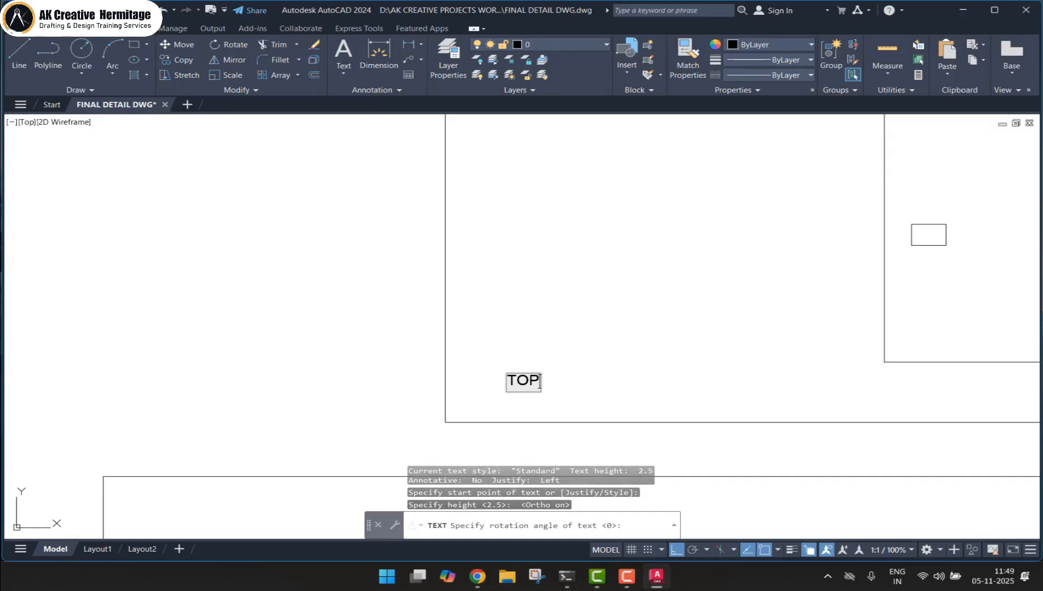
type(" VIEW")
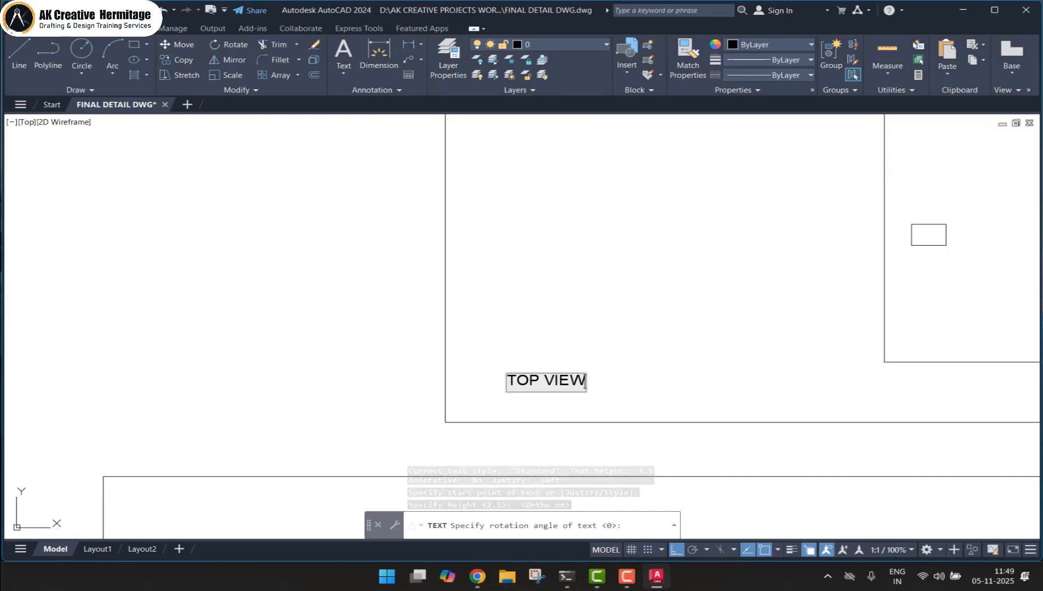
key("Escape")
scroll(664, 324, "down", 5)
middle_click_drag(663, 324, 633, 298)
key("Escape")
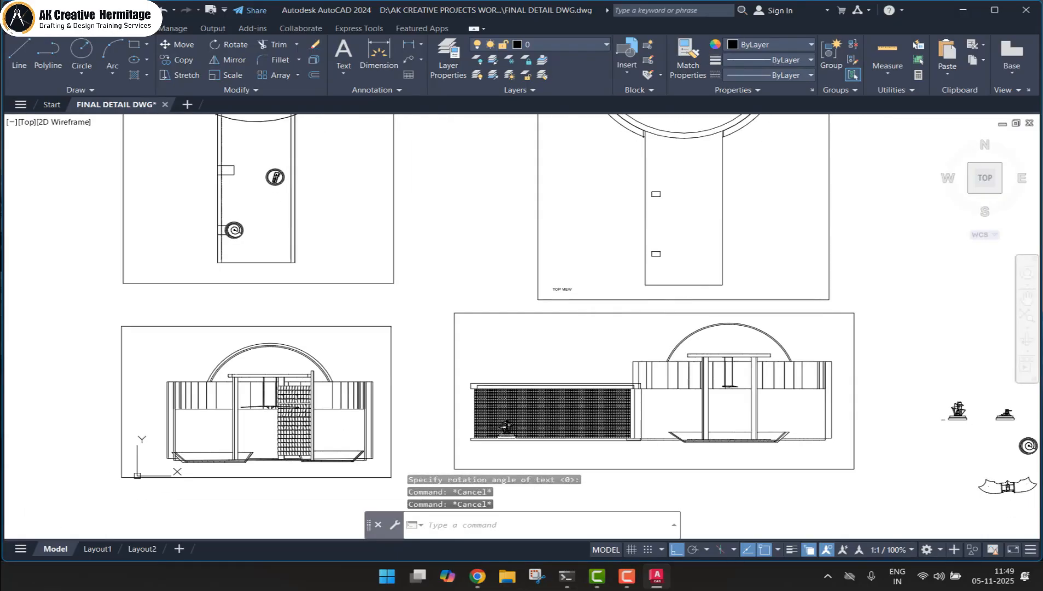
key("Return")
left_click(560, 291)
scroll(558, 294, "up", 4)
key("Return")
left_click(565, 295)
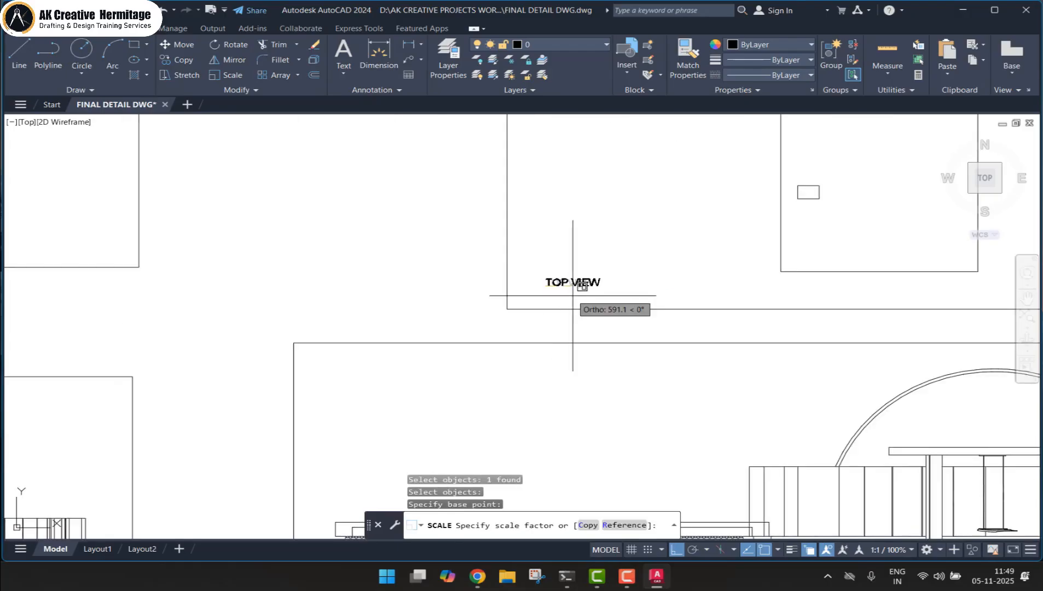
key("Escape")
key("Escape")
Make Standard the current dimension style in the Dimension Style Manager
scroll(593, 303, "down", 5)
type("D")
key("Return")
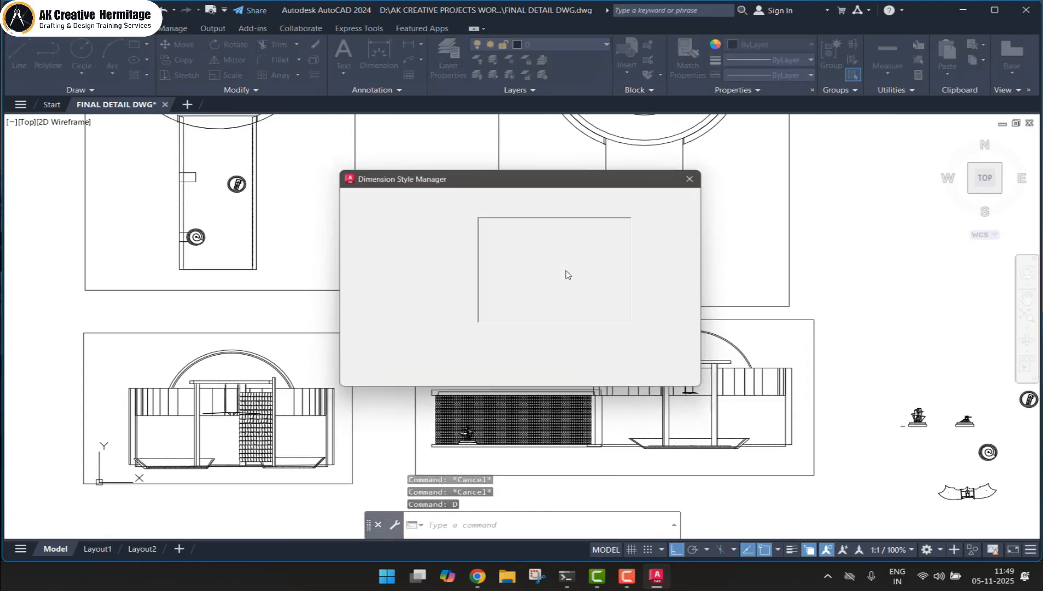
left_click(374, 242)
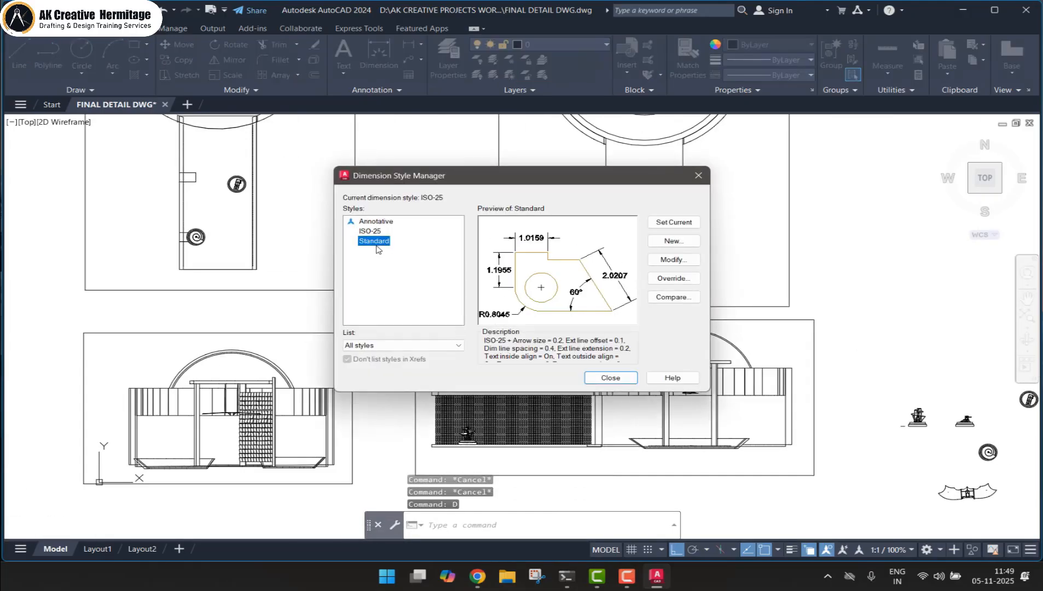
left_click(666, 227)
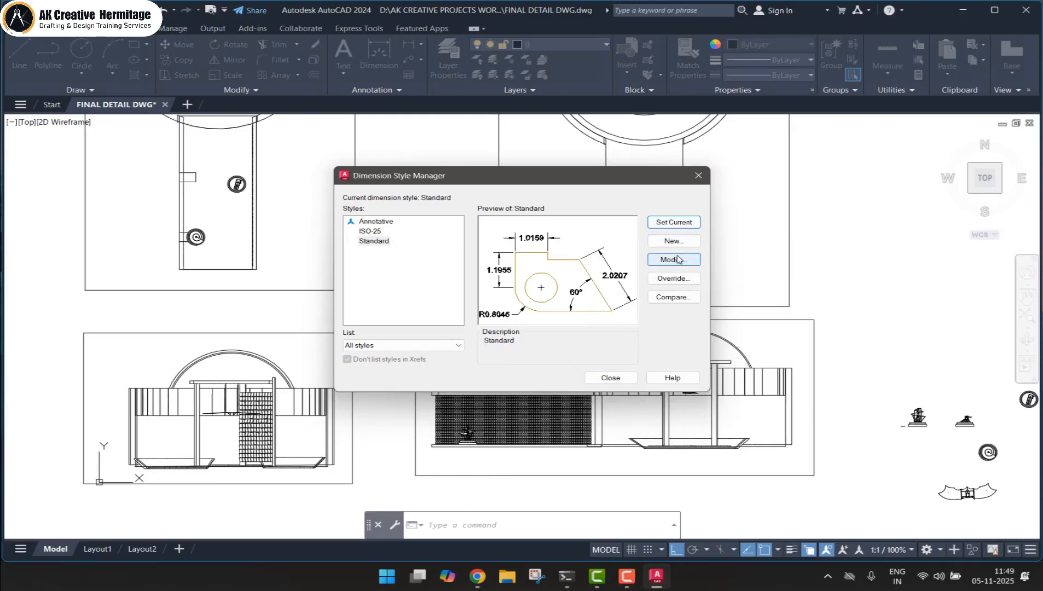
Set the overall scale of the Standard dimension style to 100 and leave the Dimension Style Manager
left_click(678, 260)
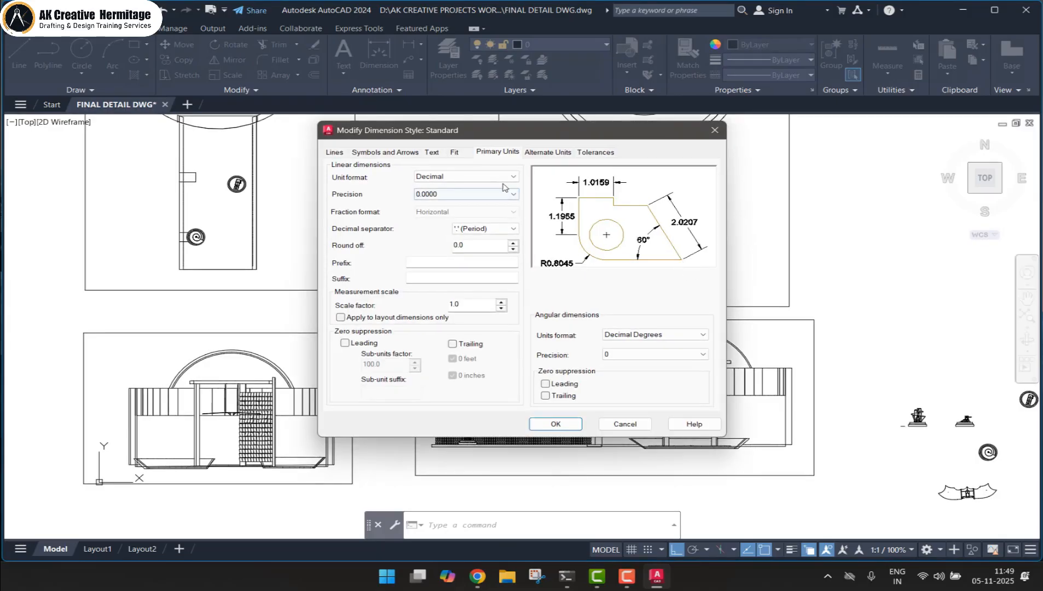
left_click(466, 153)
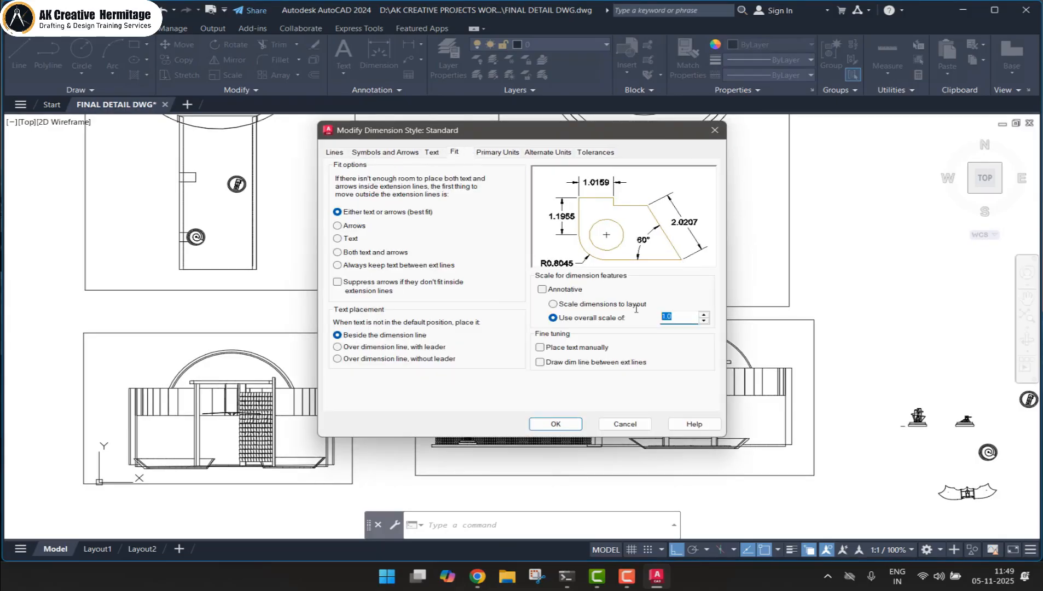
type("1")
left_click(554, 424)
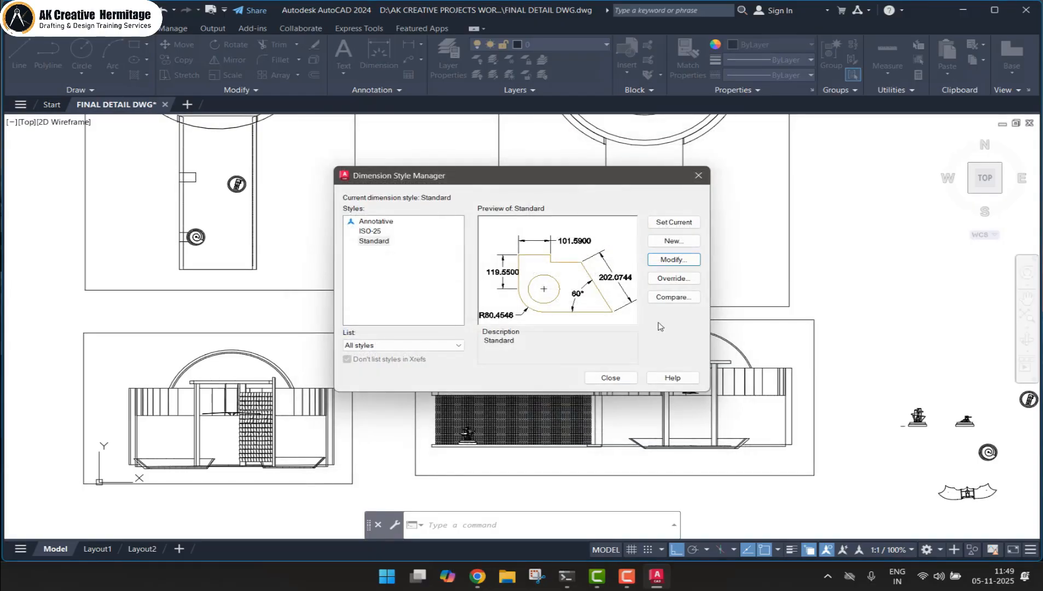
left_click(611, 378)
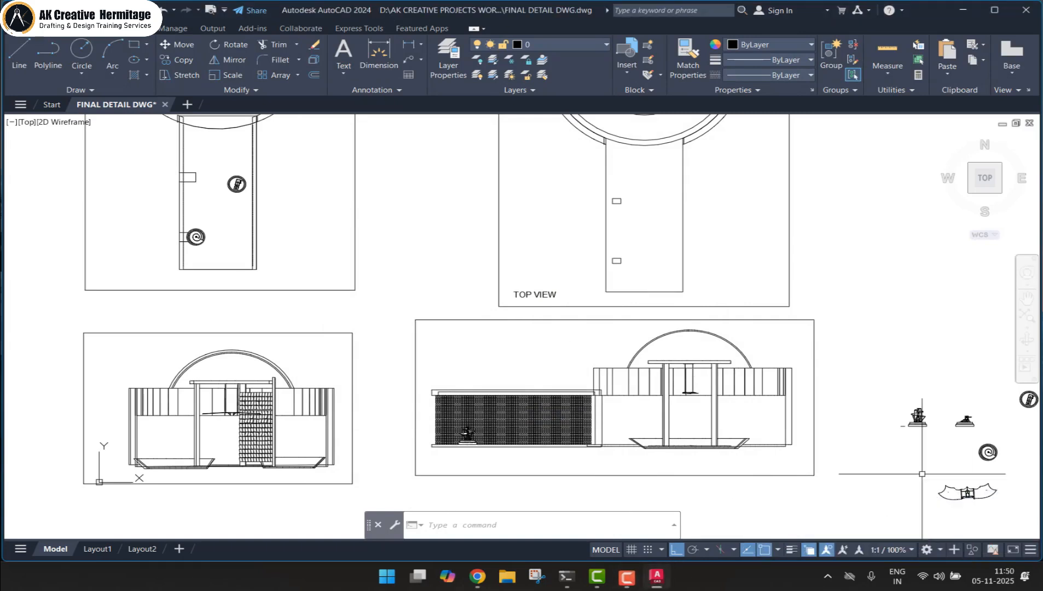
Erase the small stray rectangle beside the base of the spiral-screw exhibit's elevation
scroll(925, 460, "up", 4)
scroll(771, 395, "up", 2)
middle_click_drag(771, 395, 674, 356)
left_click(629, 341)
left_click(596, 373)
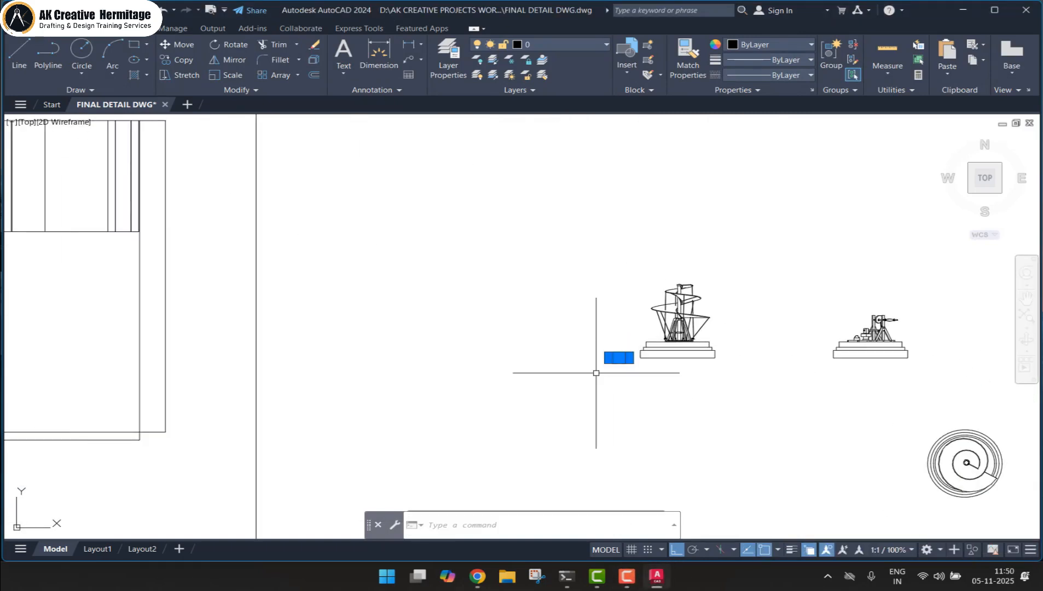
type("e")
key("space")
Move the cannon-like exhibit's elevation closer to the spiral-screw exhibit's elevation, keeping both bases level
middle_click_drag(798, 391, 762, 381)
left_click(736, 265)
left_click(878, 404)
scroll(840, 355, "up", 2)
type("m")
key("space")
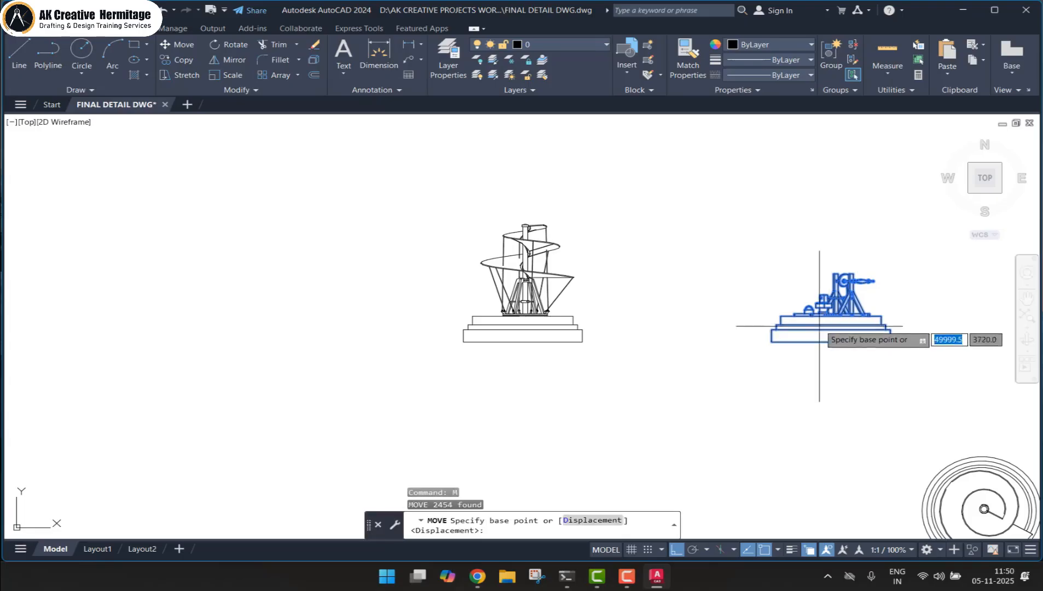
left_click(819, 326)
left_click(683, 304)
Move the spiral exhibit's circular plan directly below its elevation, with ortho off
scroll(723, 354, "down", 4)
left_click(782, 344)
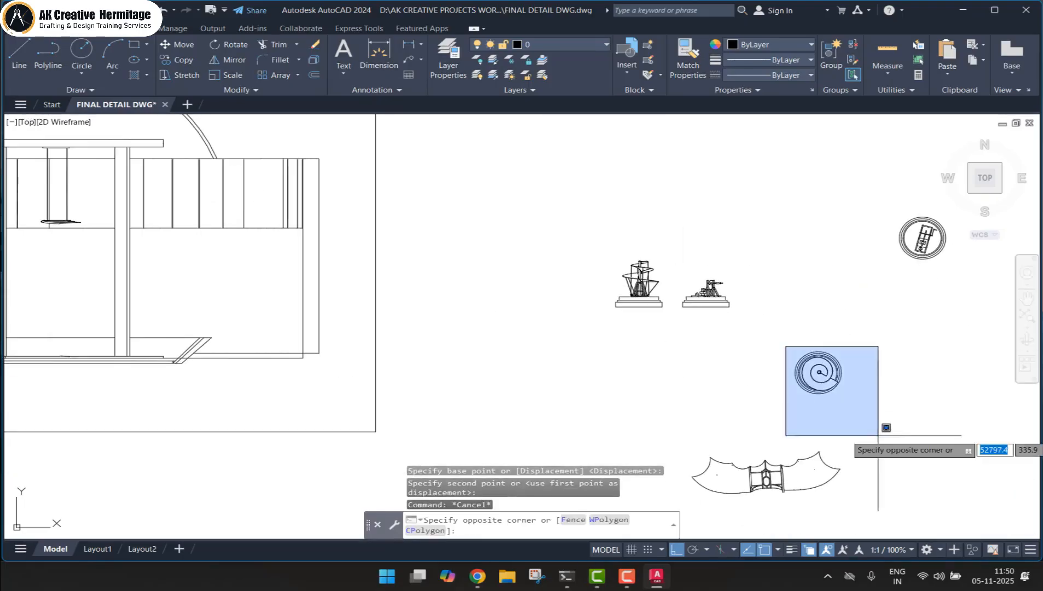
left_click(875, 438)
type("m")
key("space")
left_click(831, 389)
key("F8")
scroll(646, 355, "up", 3)
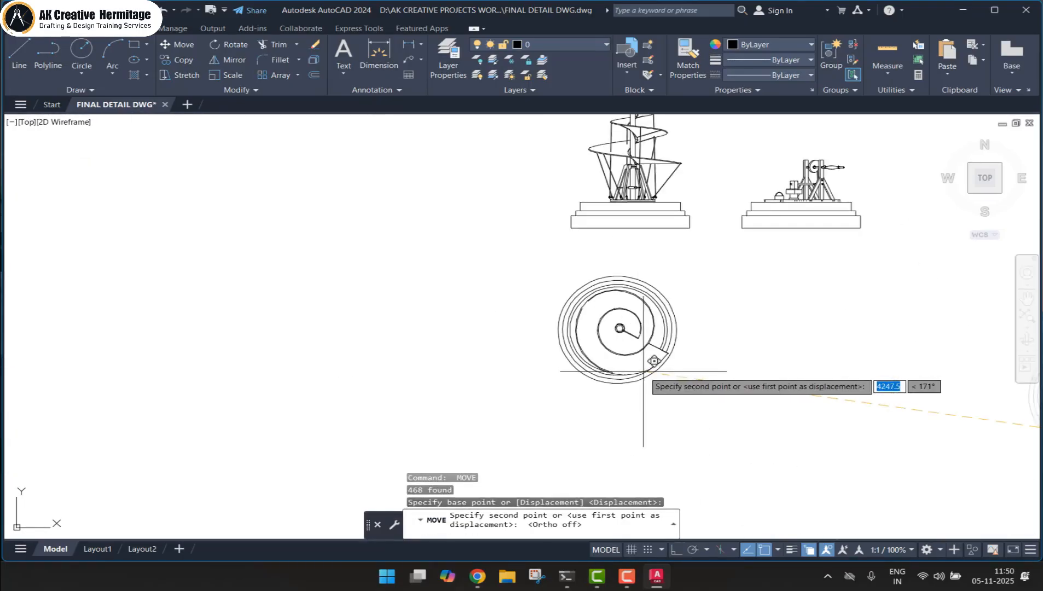
left_click(656, 366)
key("Escape")
Move the cannon-like exhibit's circular plan directly below its elevation
scroll(811, 360, "down", 4)
left_click(848, 286)
left_click(929, 349)
type("m")
key("space")
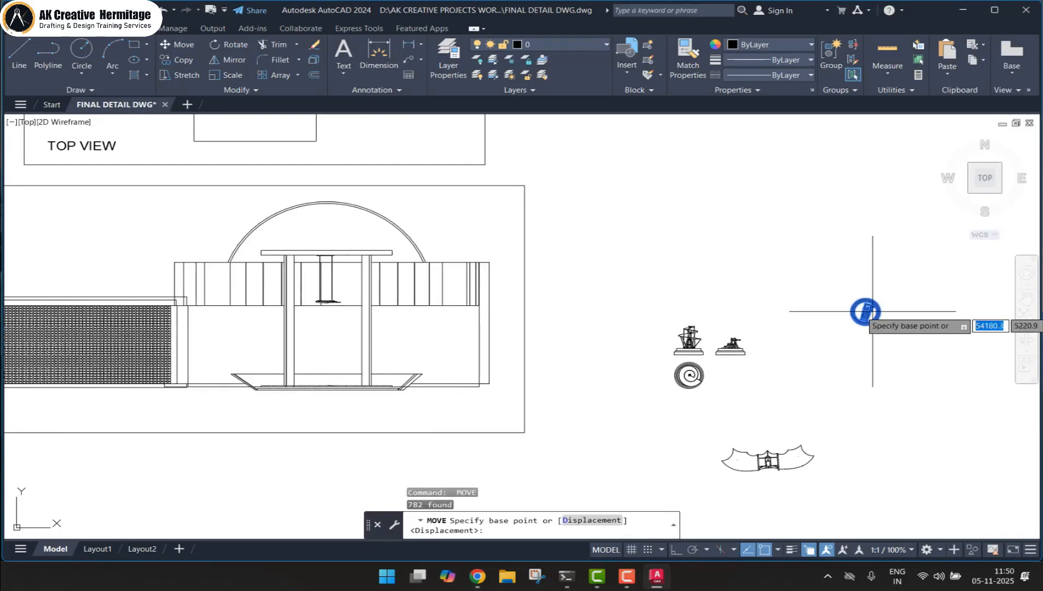
left_click(873, 311)
scroll(746, 379, "up", 6)
left_click(734, 346)
Move the winged exhibit up beside the other two exhibits so all the exhibit views sit together
scroll(733, 328, "down", 5)
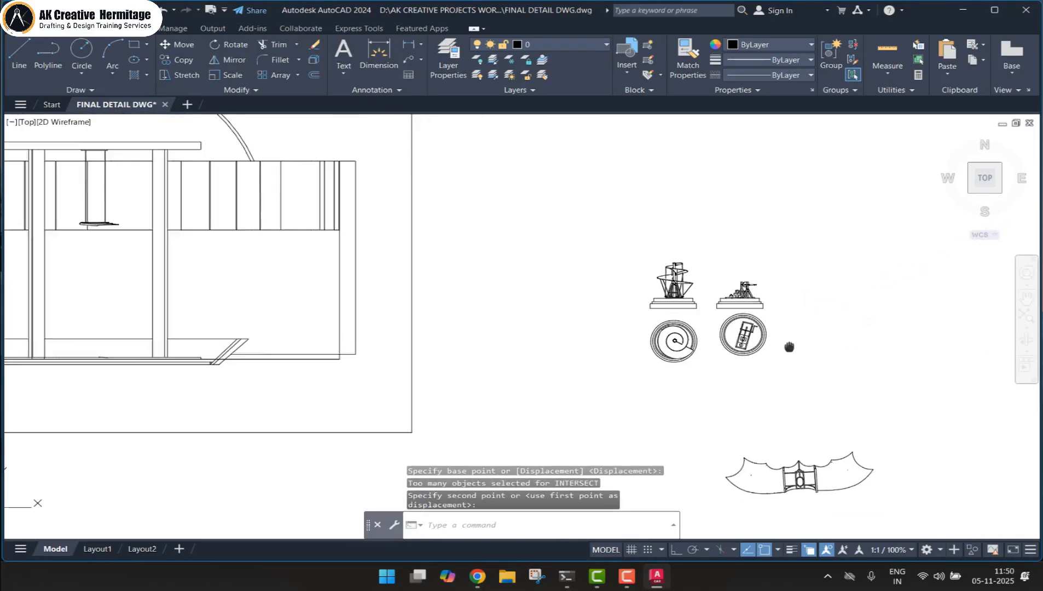
left_click(837, 401)
left_click(705, 467)
left_click(667, 487)
left_click(847, 411)
middle_click_drag(749, 449, 715, 436)
type("m")
key("space")
left_click(762, 428)
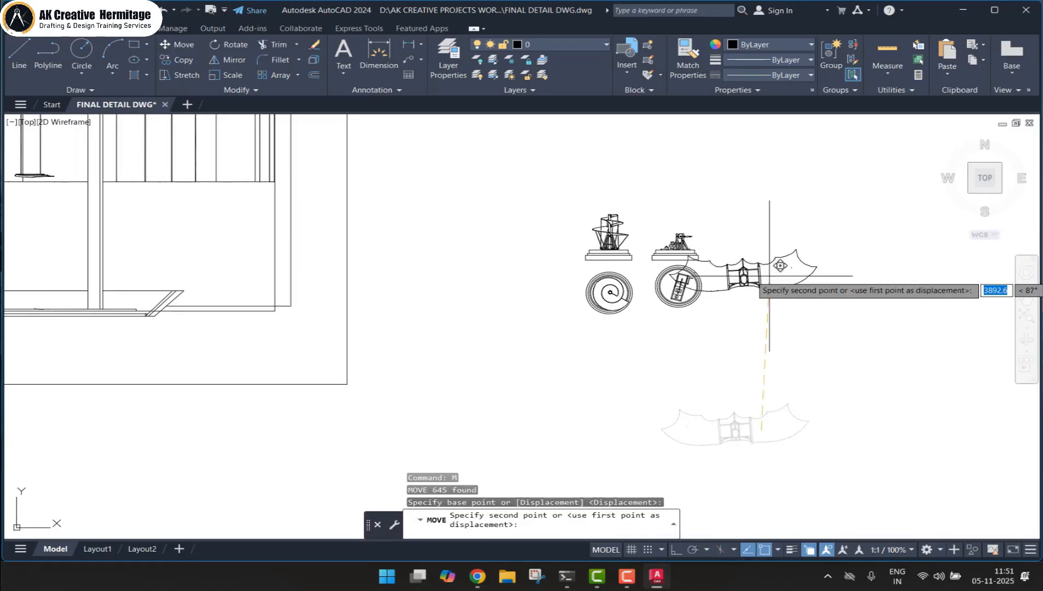
left_click(819, 268)
Draw one rectangular frame around the grouped exhibit views and save the drawing
type("rec")
key("space")
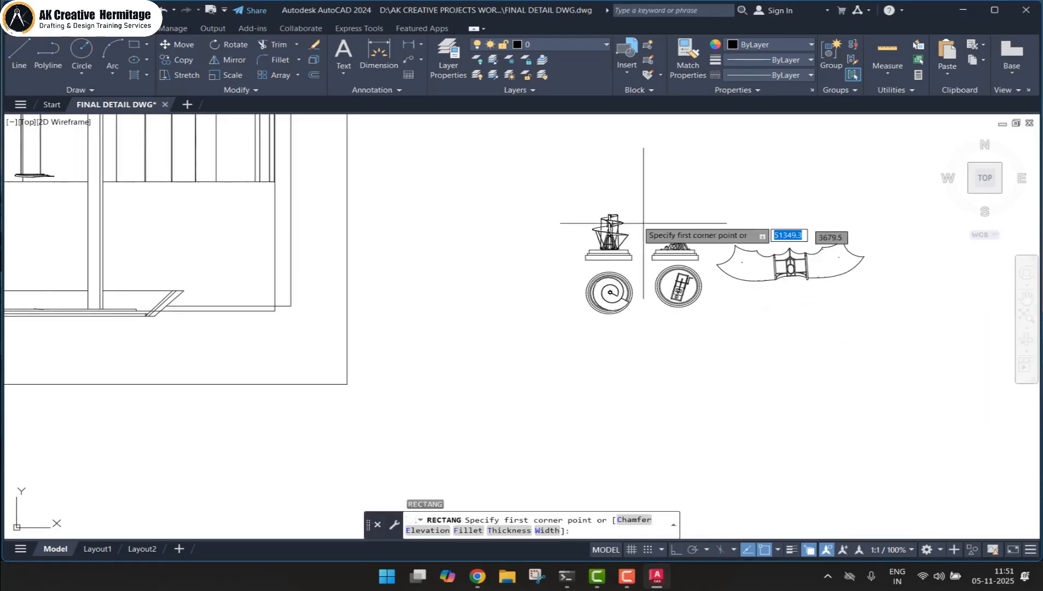
left_click(573, 195)
left_click(875, 342)
scroll(566, 250, "up", 2)
scroll(757, 312, "down", 5)
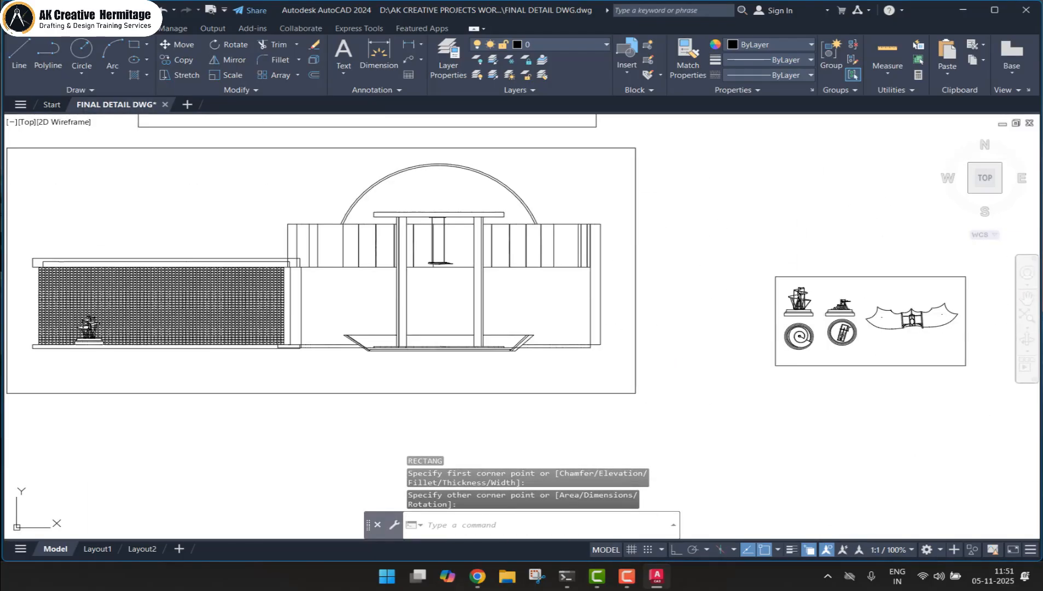
key("ctrl+s")
scroll(679, 299, "up", 4)
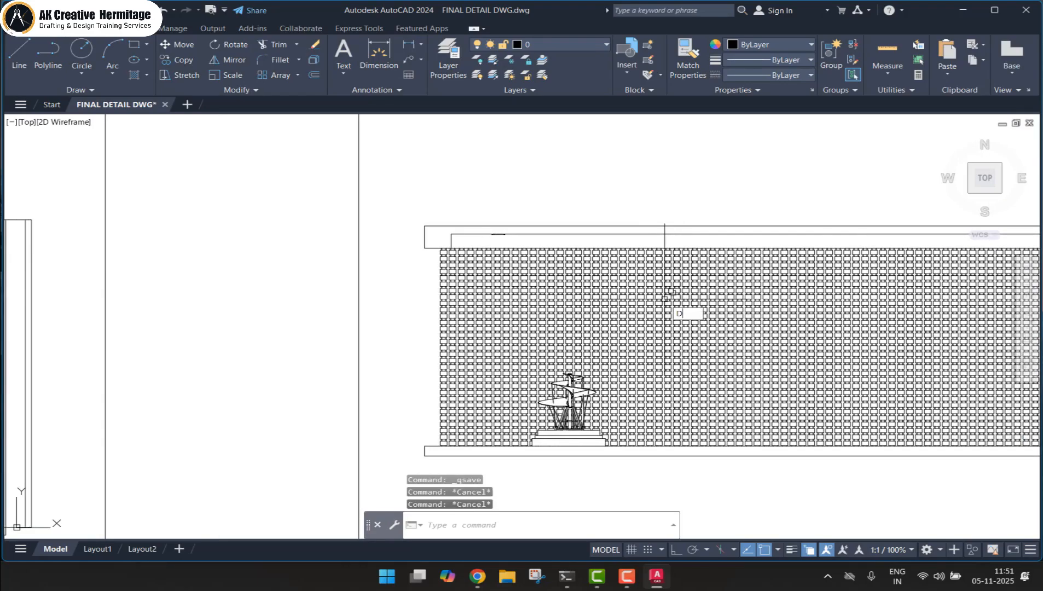
key("Return")
key("Escape")
left_click(538, 43)
key("Escape")
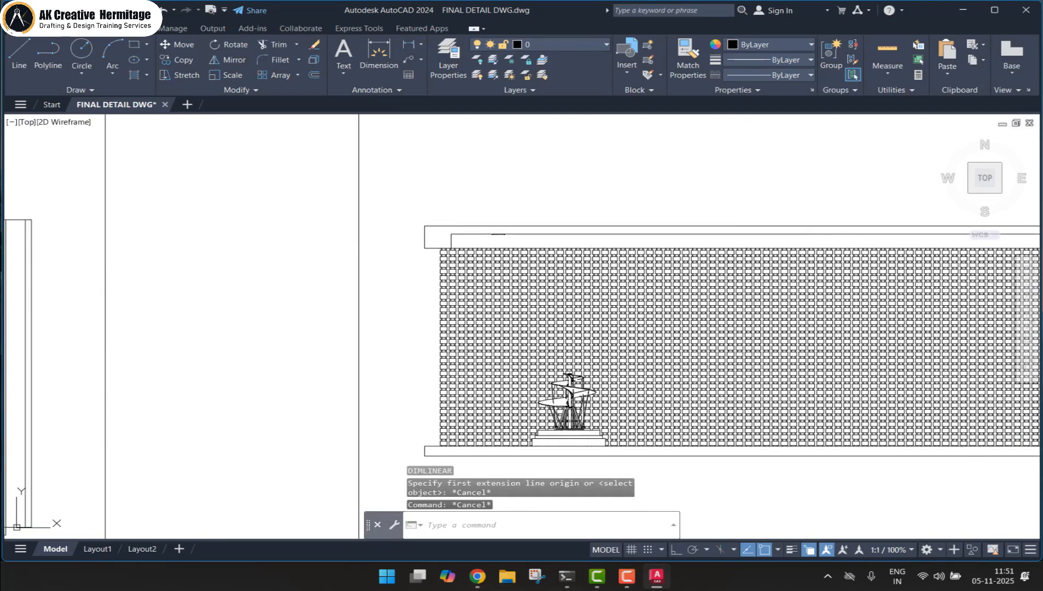
Create a new layer named DIM with colour 220 in the Layer Properties Manager
type("la")
key("Return")
left_click(308, 163)
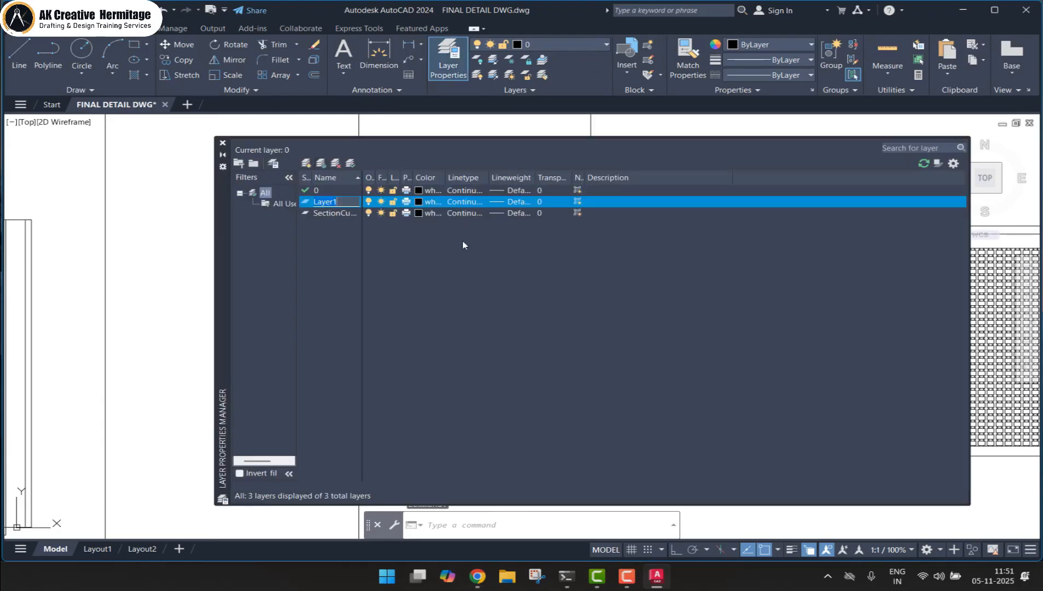
left_click(419, 202)
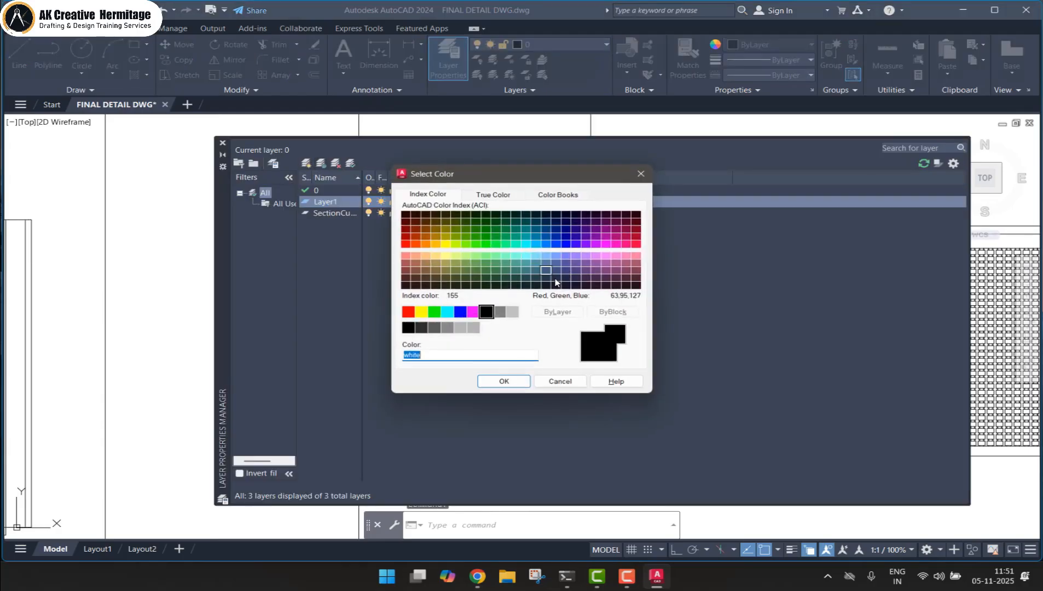
left_click(616, 243)
left_click(515, 376)
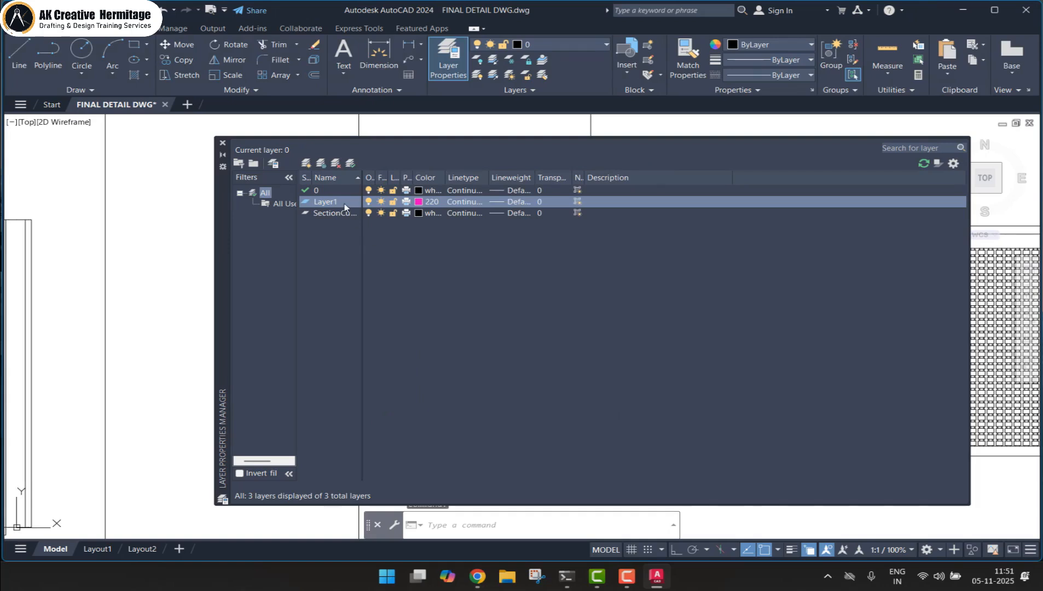
left_click(348, 202)
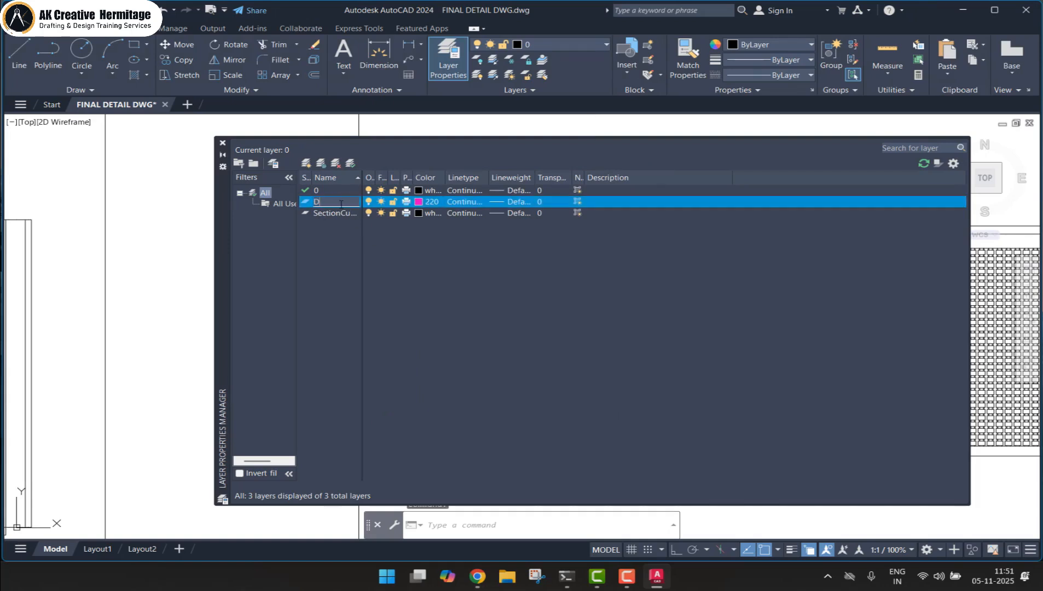
left_click(222, 143)
Make DIM the current layer and add a vertical linear dimension between the roof and floor slabs at the patterned wing's outer end in the side elevation
left_click(569, 48)
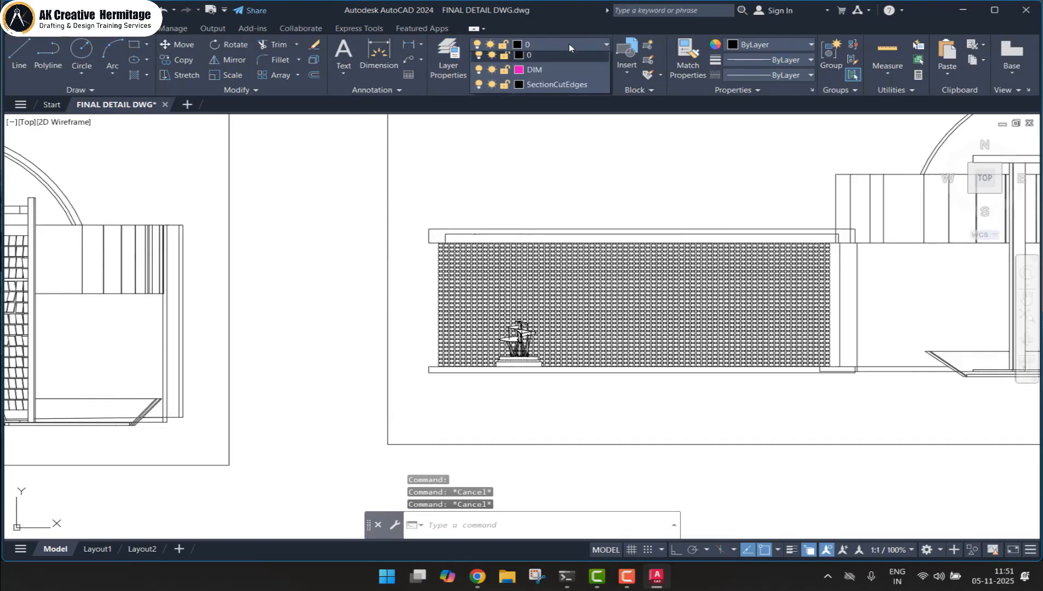
left_click(550, 63)
type("DIMLI")
key("Return")
scroll(425, 240, "up", 4)
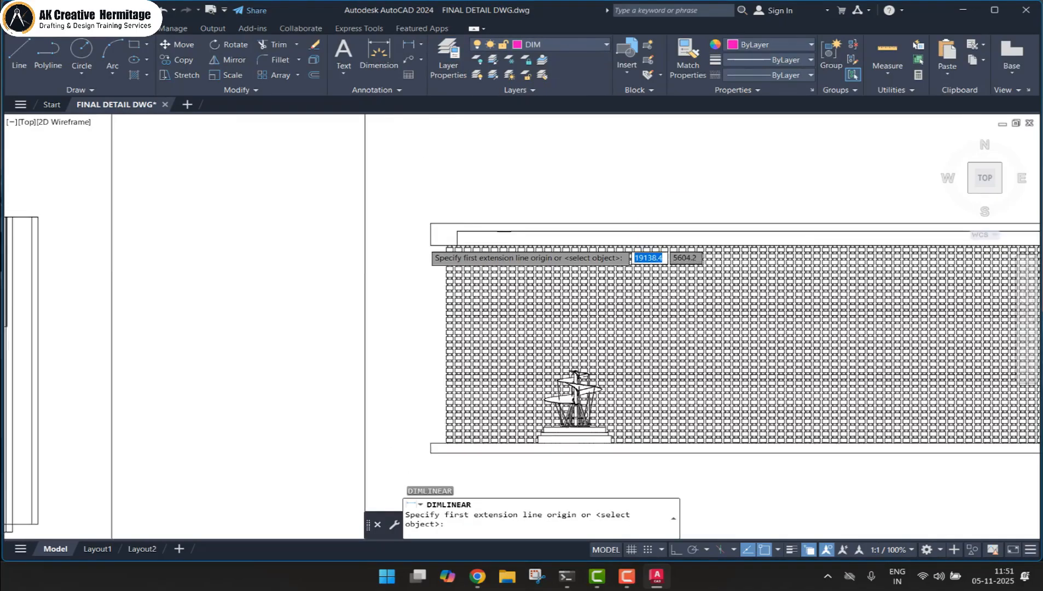
left_click(432, 246)
middle_click_drag(433, 465, 459, 291)
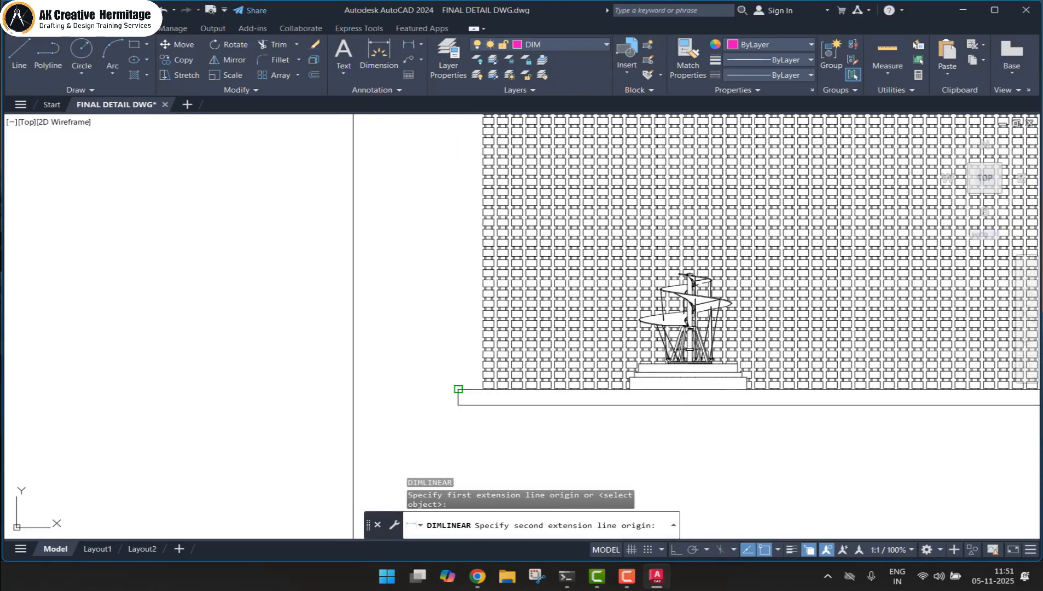
left_click(459, 389)
left_click(437, 304)
scroll(437, 213, "up", 4)
scroll(457, 265, "down", 6)
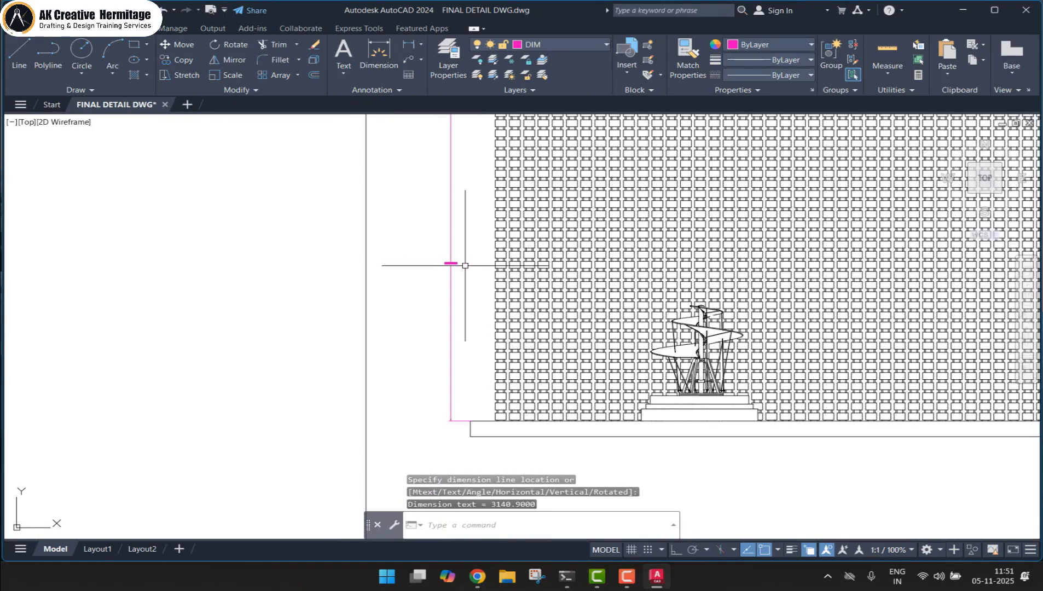
Set the overall scale of the Standard dimension style to 250 and leave the Dimension Style Manager
type("D")
key("Return")
left_click(680, 263)
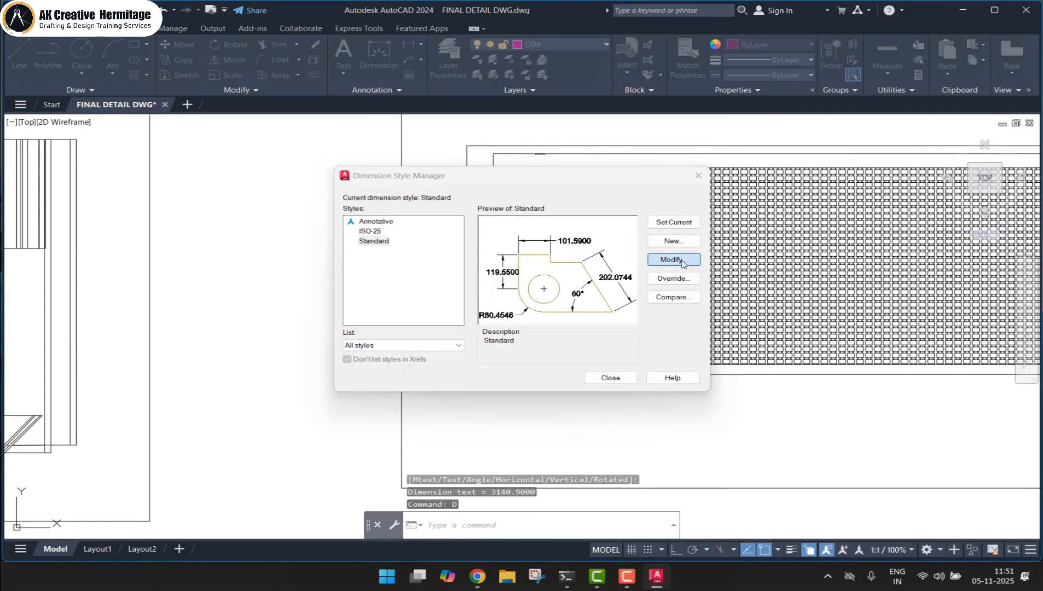
type("250.0")
left_click(556, 424)
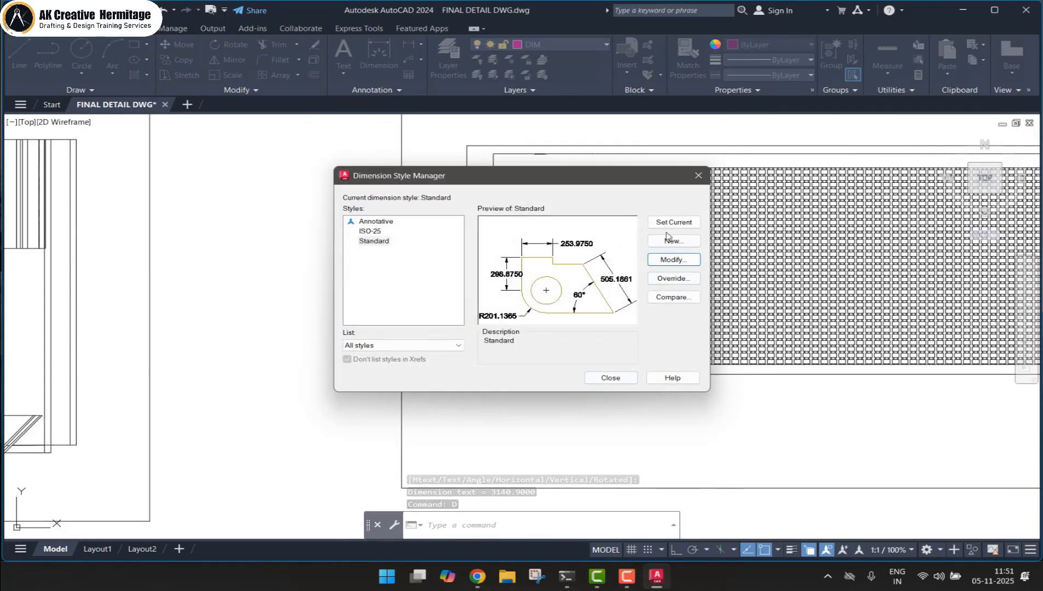
left_click(604, 380)
Add a horizontal linear dimension across the corridor between its inner wall faces in the sectional plan
mouse_move(476, 310)
middle_mouse_down()
mouse_move(432, 291)
mouse_move(840, 324)
middle_mouse_up()
scroll(432, 290, "down", 5)
key("Escape")
key("Escape")
scroll(451, 283, "down", 4)
scroll(459, 230, "up", 6)
type("DIMLI")
key("Return")
scroll(459, 317, "up", 4)
left_click(447, 310)
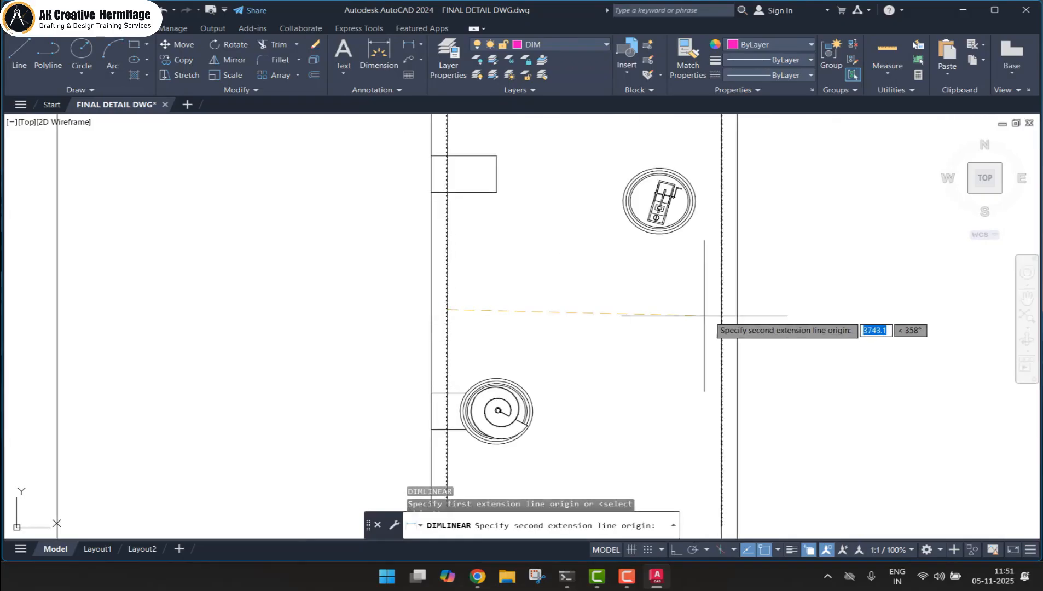
left_click(721, 310)
left_click(641, 296)
scroll(614, 257, "up", 5)
scroll(606, 257, "down", 6)
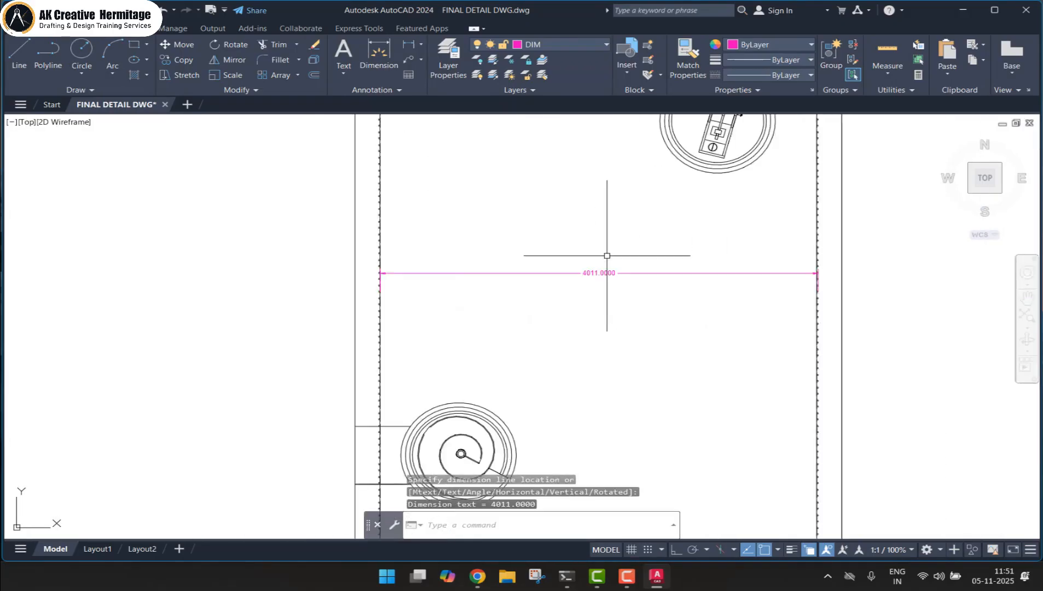
scroll(567, 270, "down", 6)
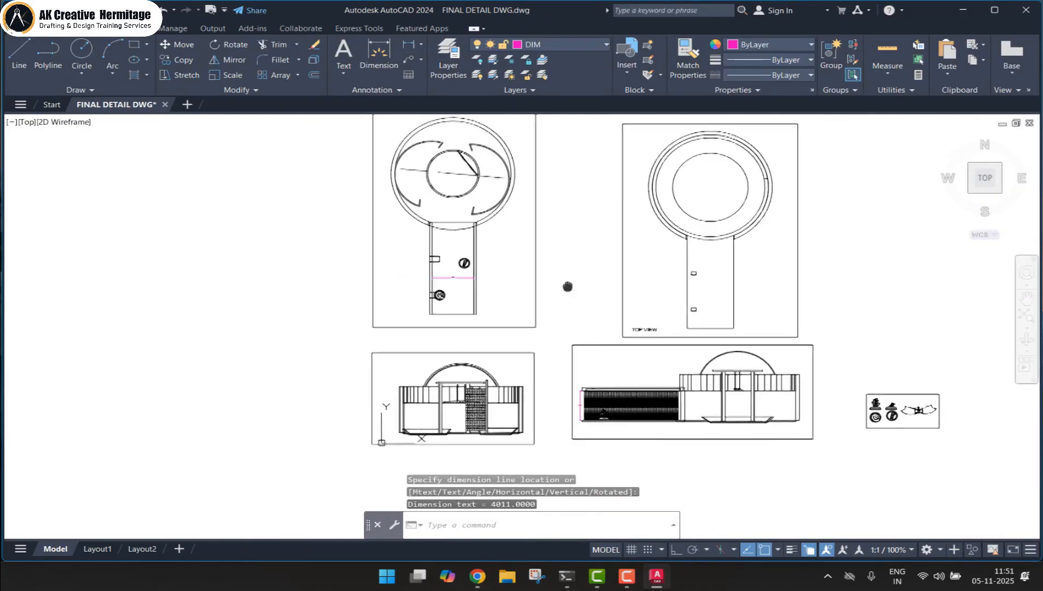
middle_click_drag(537, 262, 522, 259)
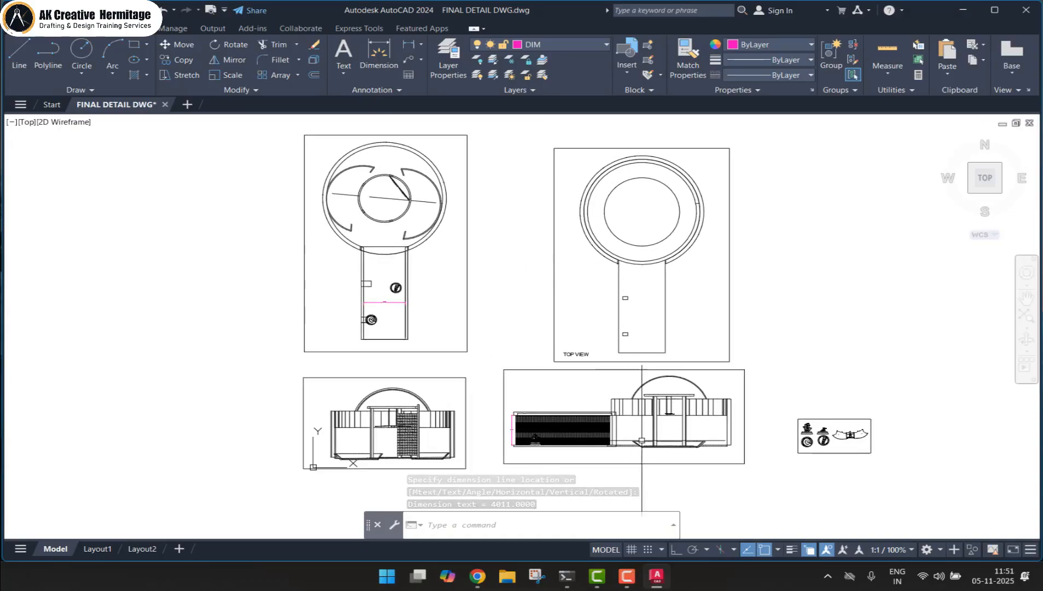